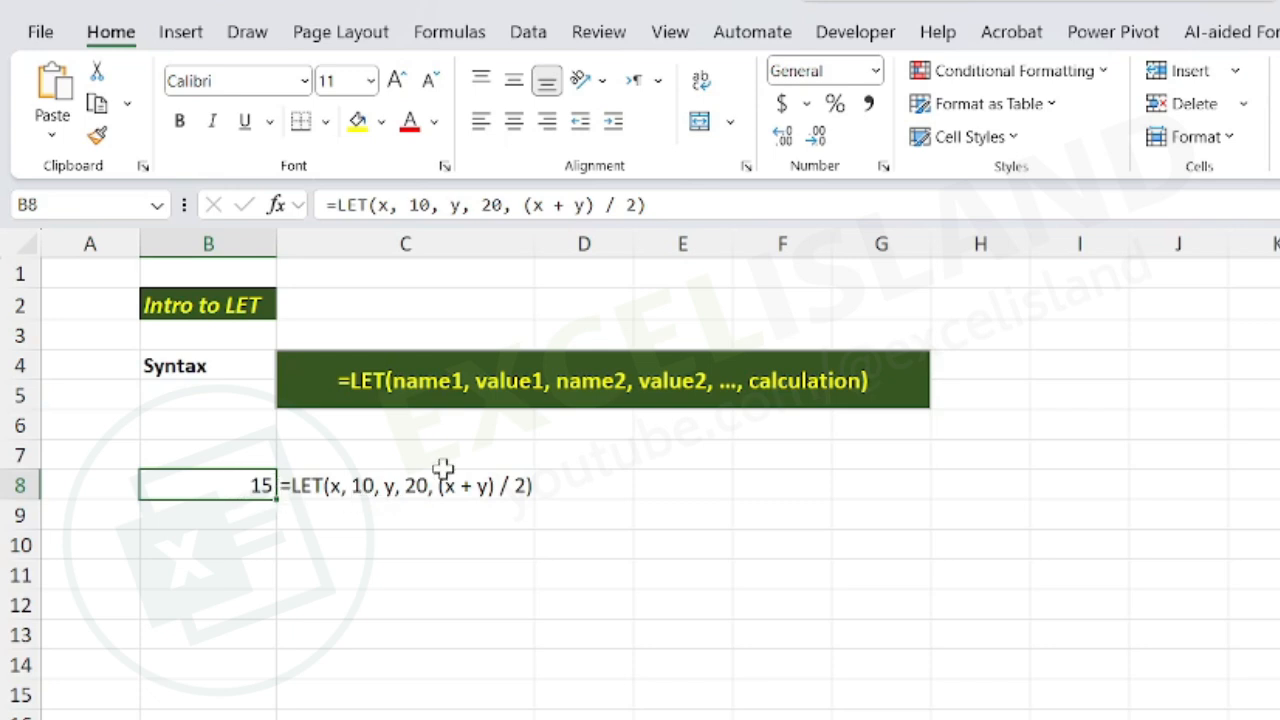
# - Enter the formula =LET(a,10,b,20,a+b) in cell C9
pyautogui.click(338, 520)
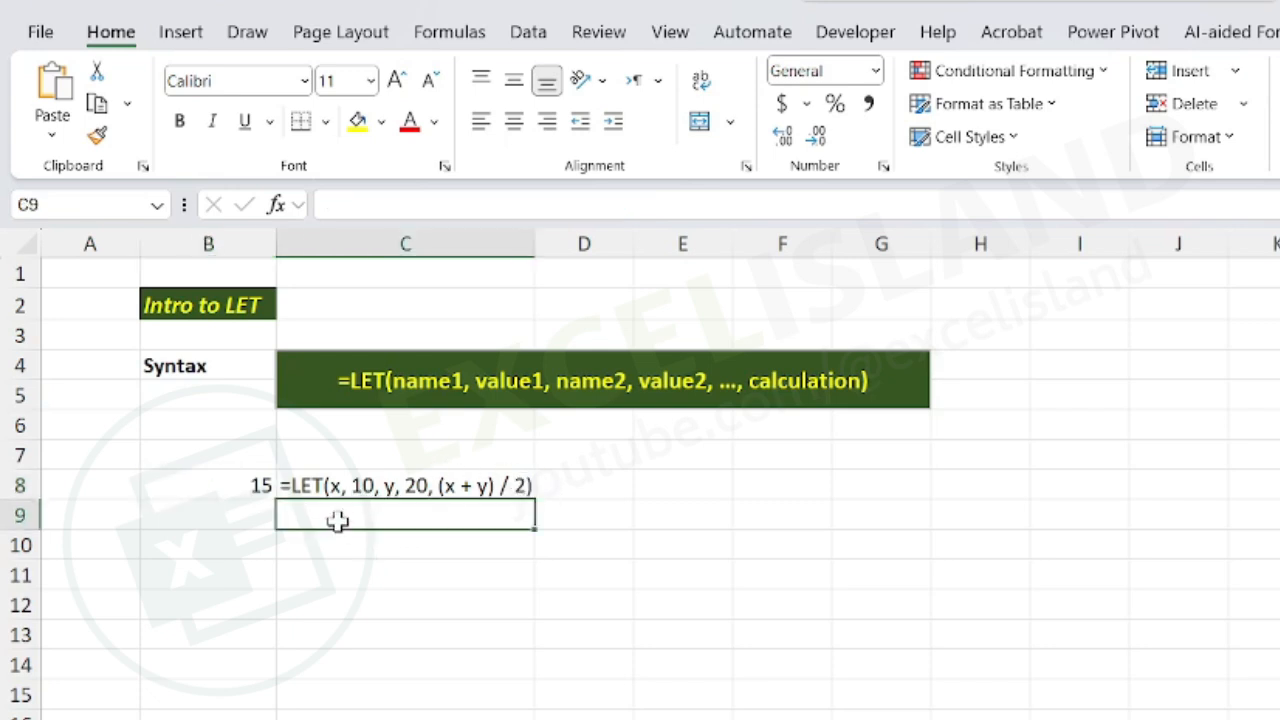
pyautogui.write('=let')
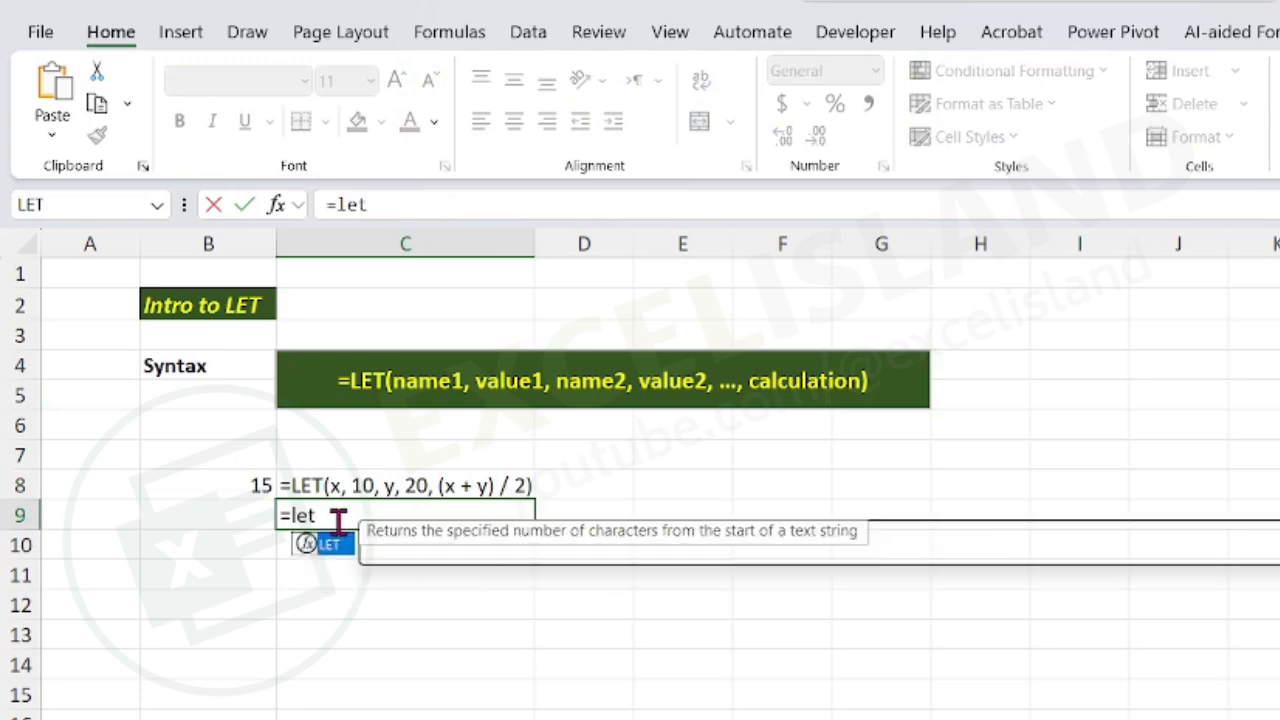
pyautogui.press('Tab')
pyautogui.write('a,')
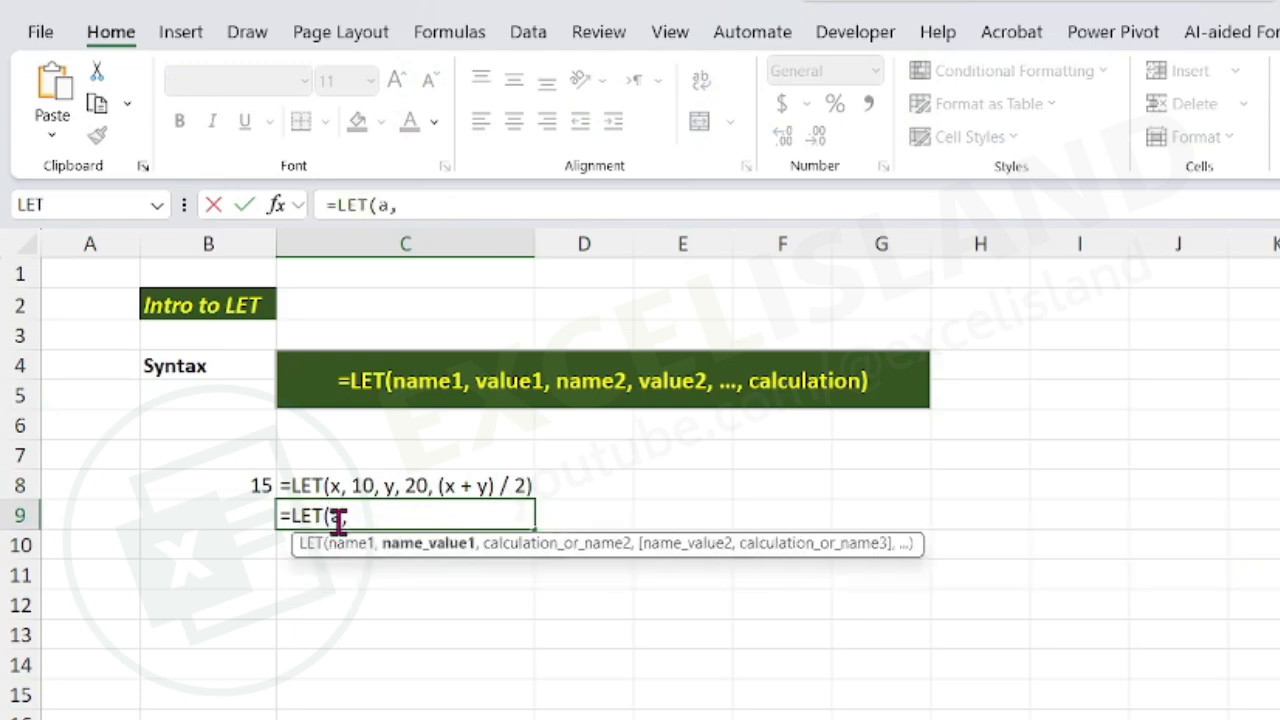
pyautogui.write('10,b')
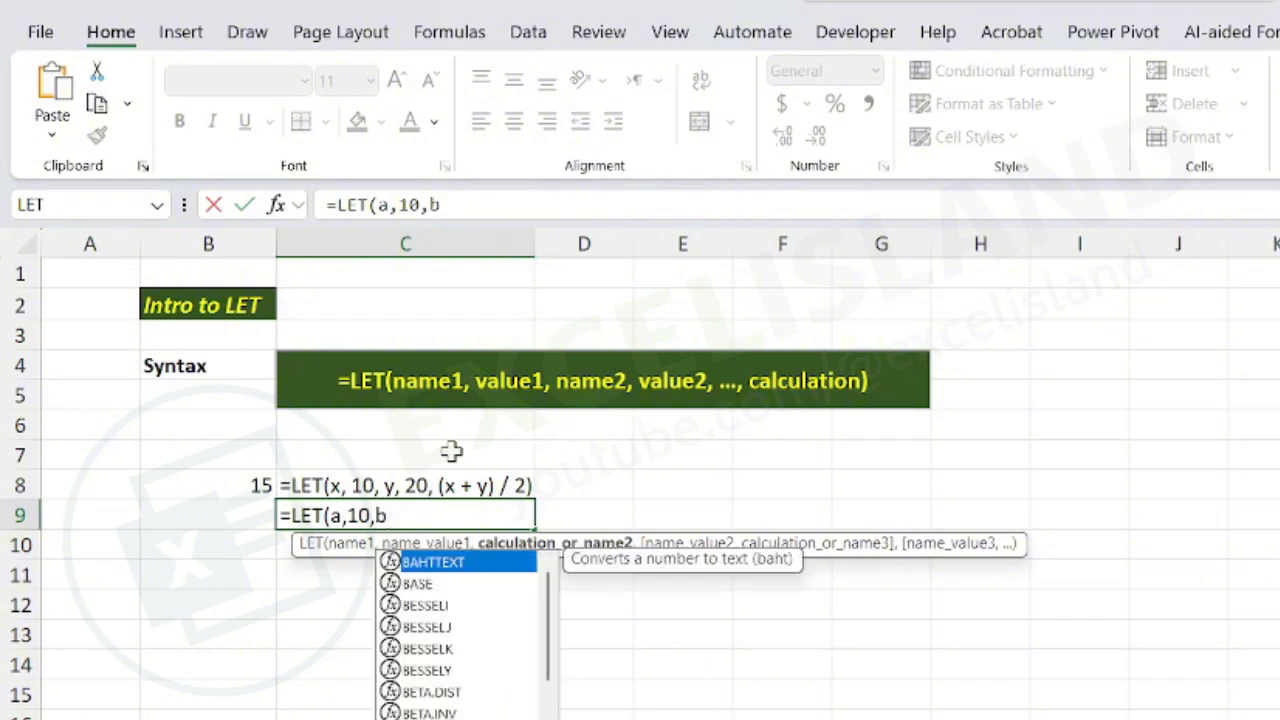
pyautogui.write(',20,')
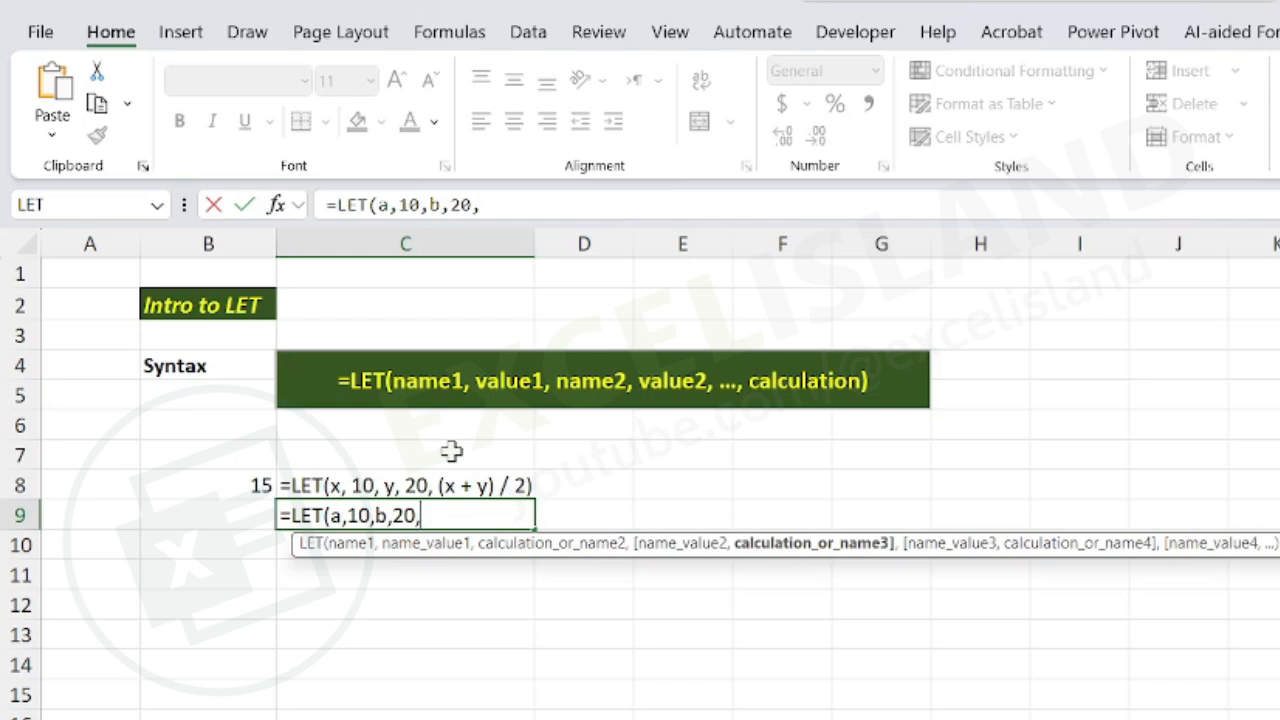
pyautogui.write('a')
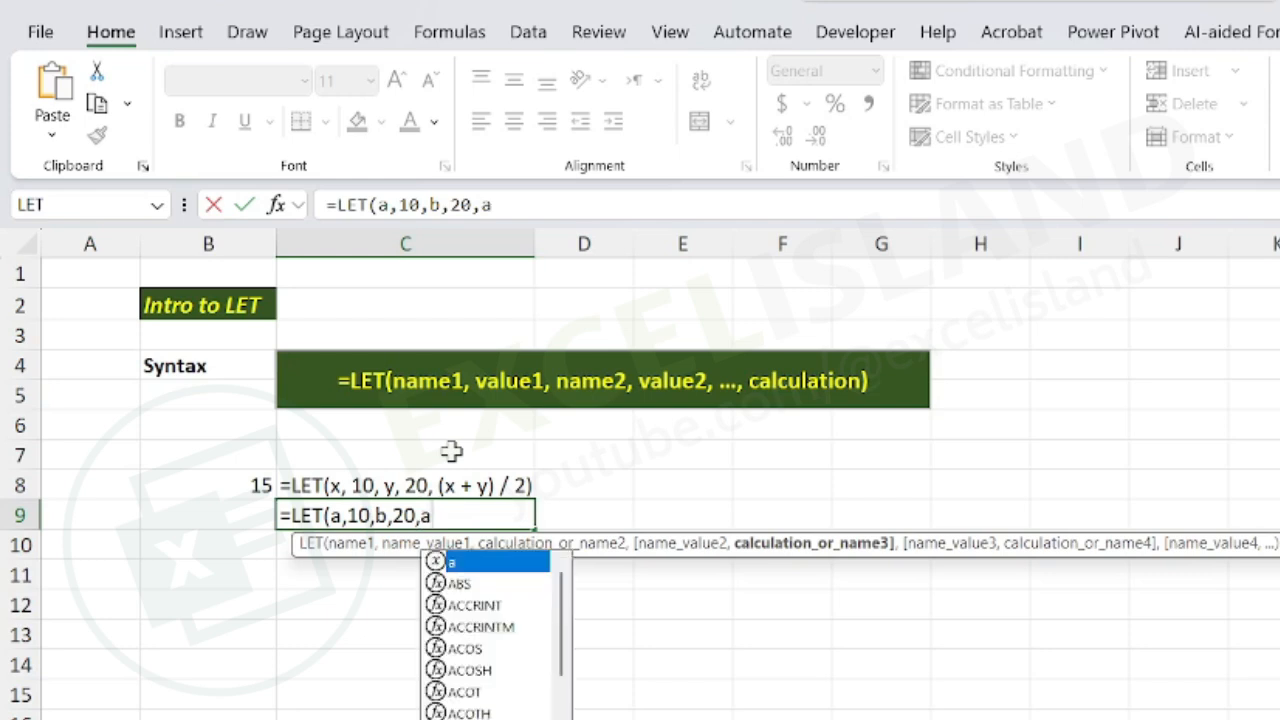
pyautogui.write('+b)')
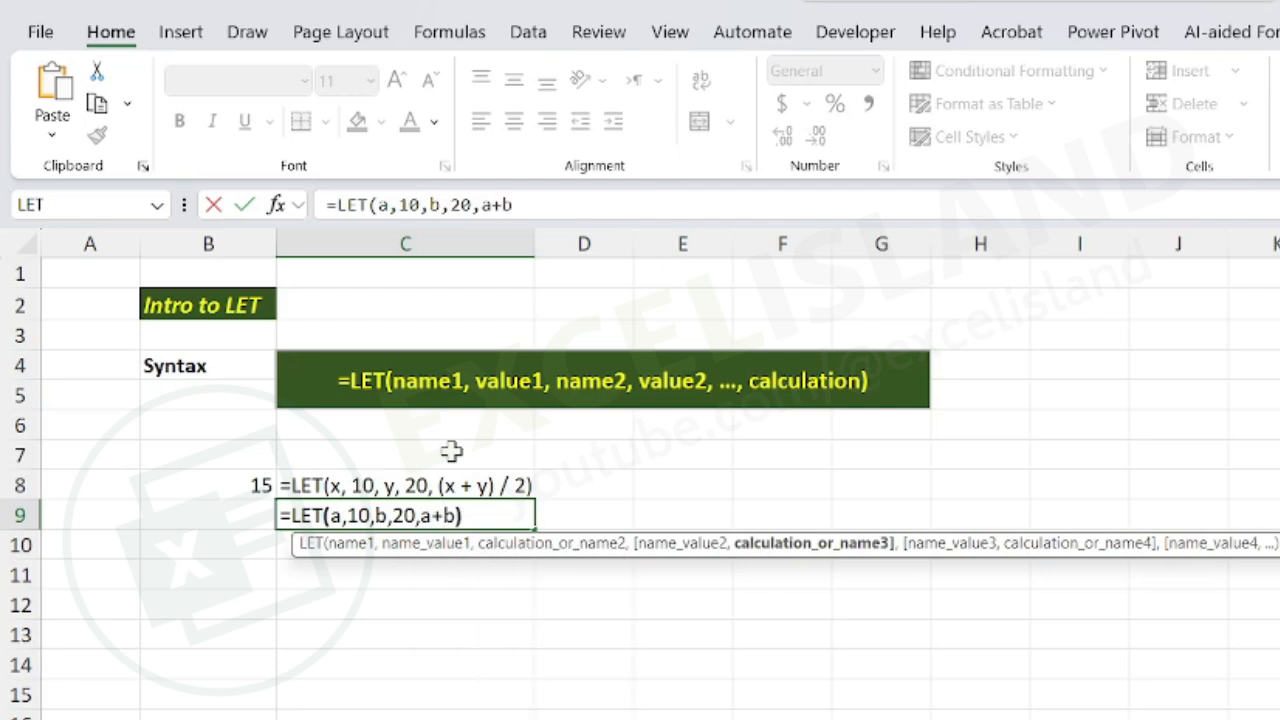
pyautogui.press('Return')
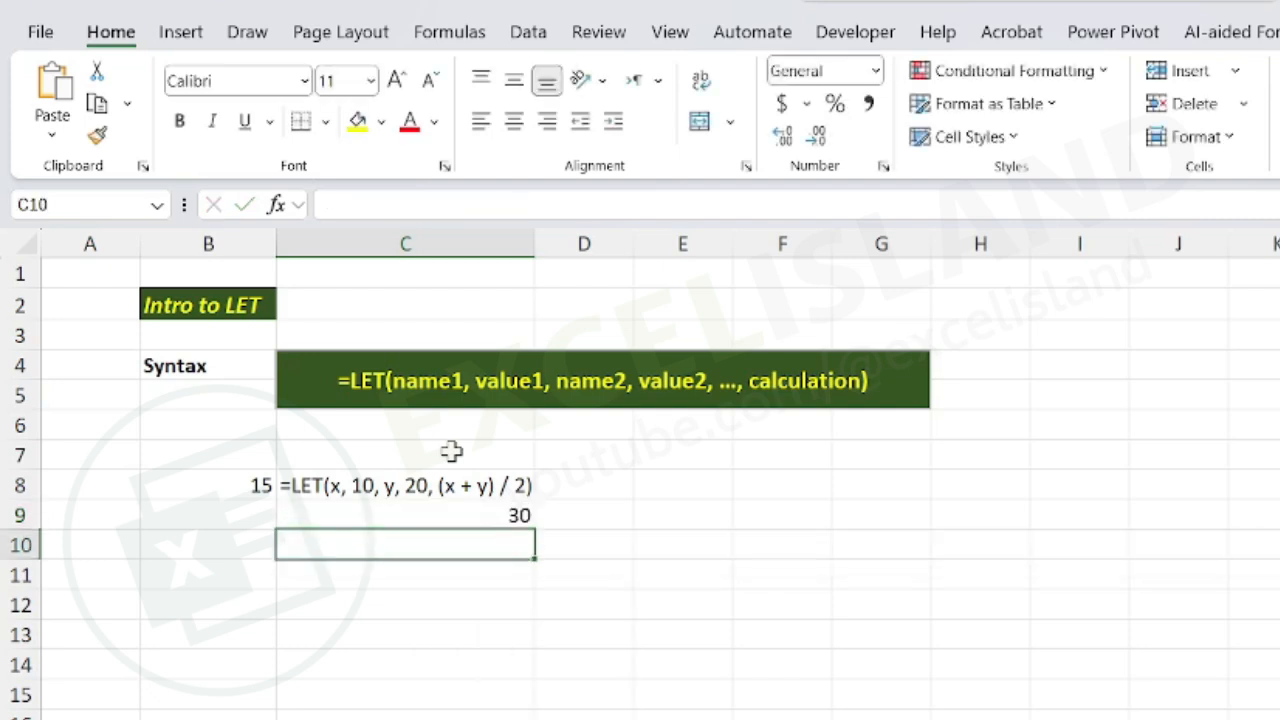
# - Change the calculation in the C9 LET formula from addition to subtraction, a-b
pyautogui.click(453, 507)
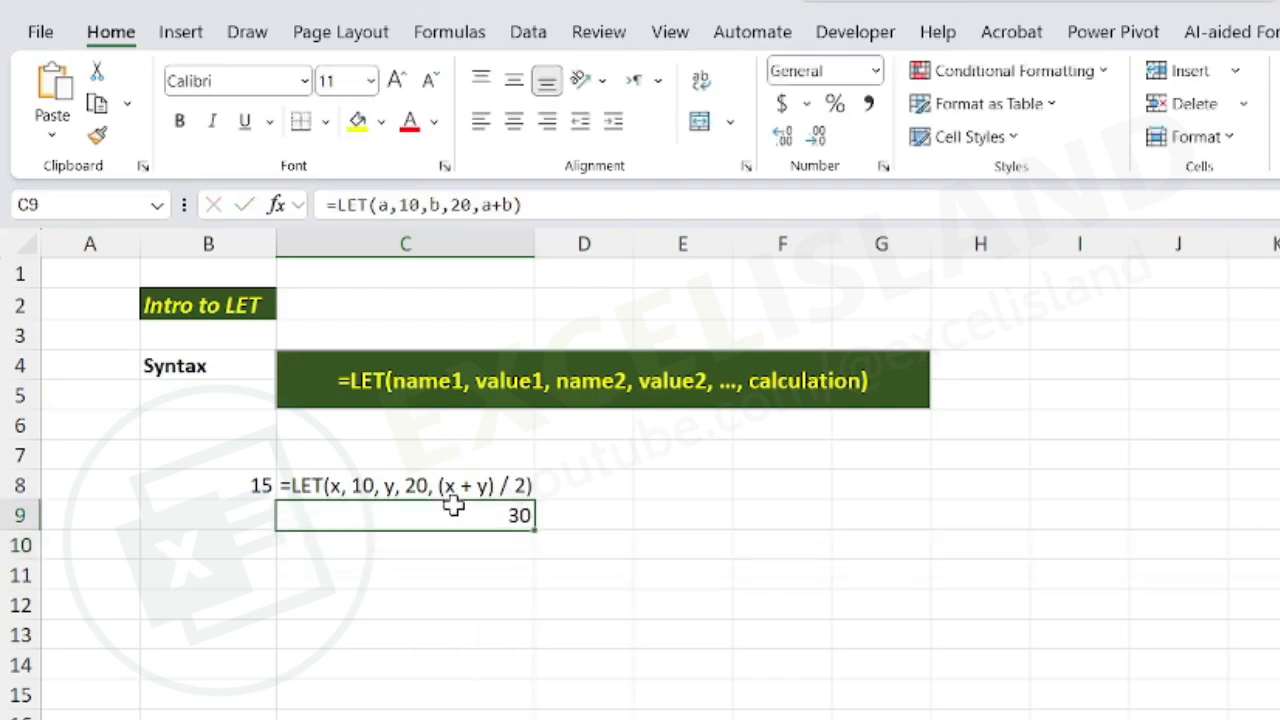
pyautogui.click(502, 205)
pyautogui.press('BackSpace')
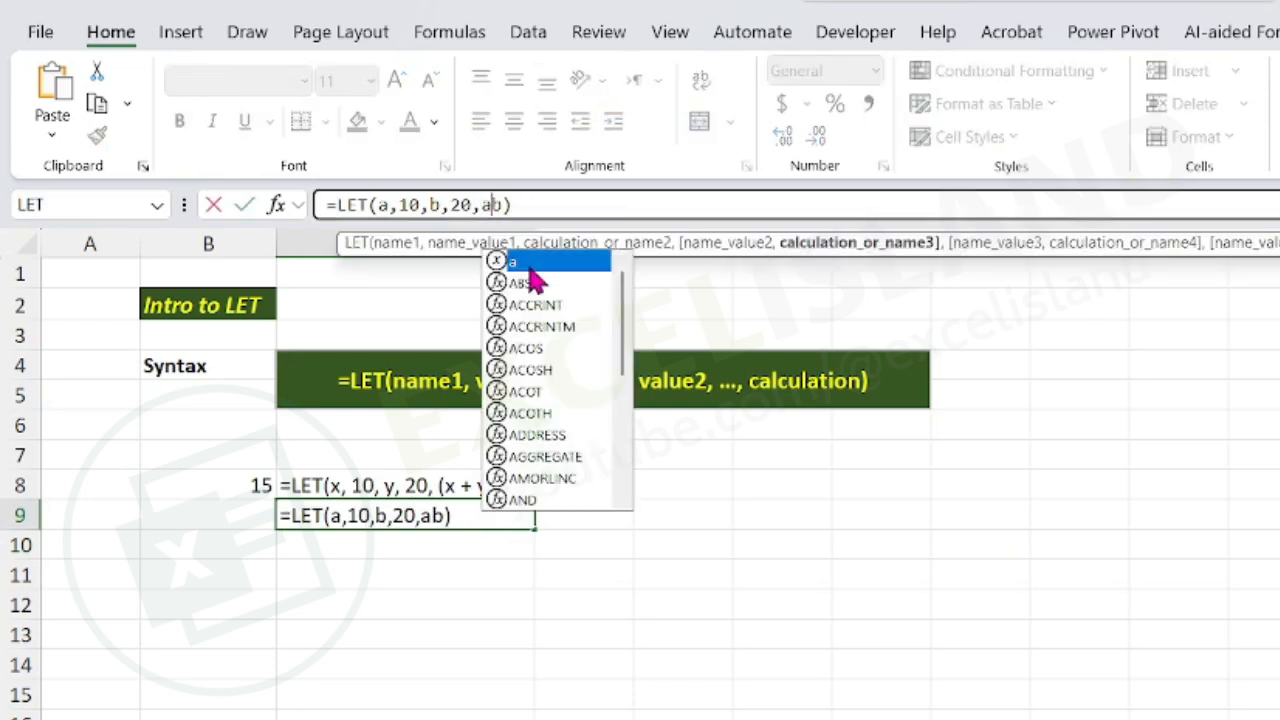
pyautogui.write('-')
pyautogui.press('Return')
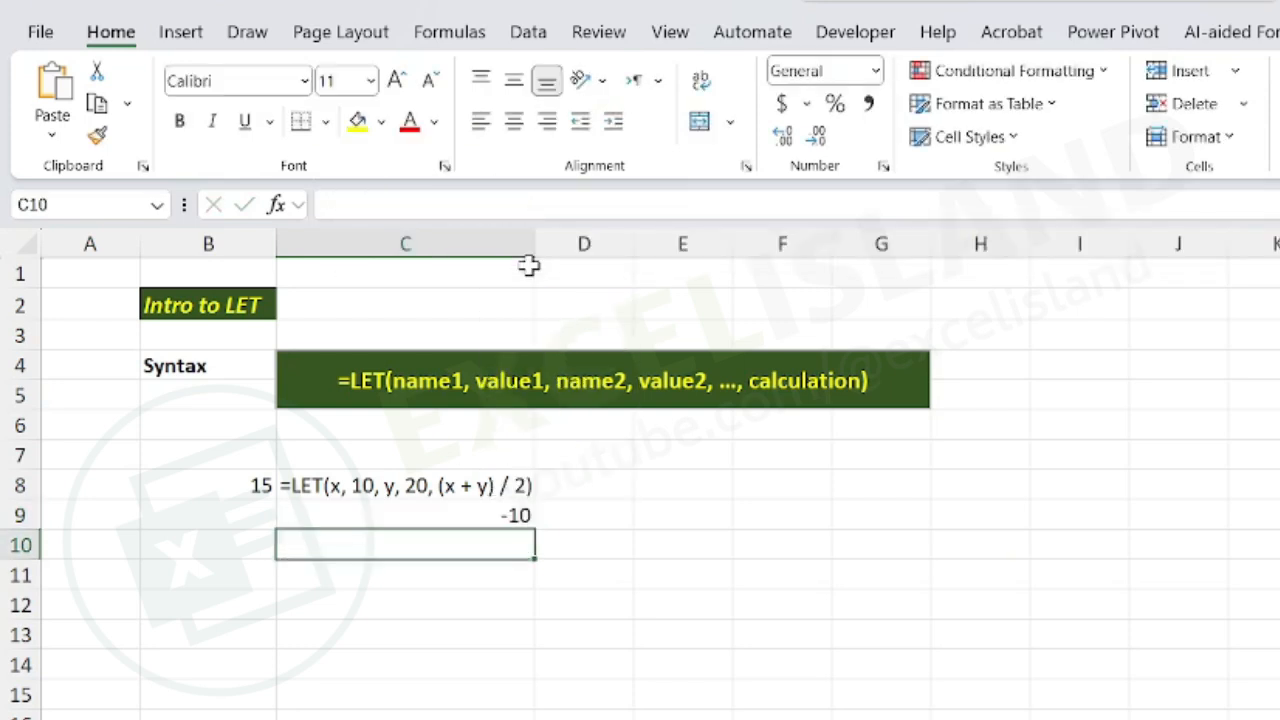
pyautogui.click(464, 519)
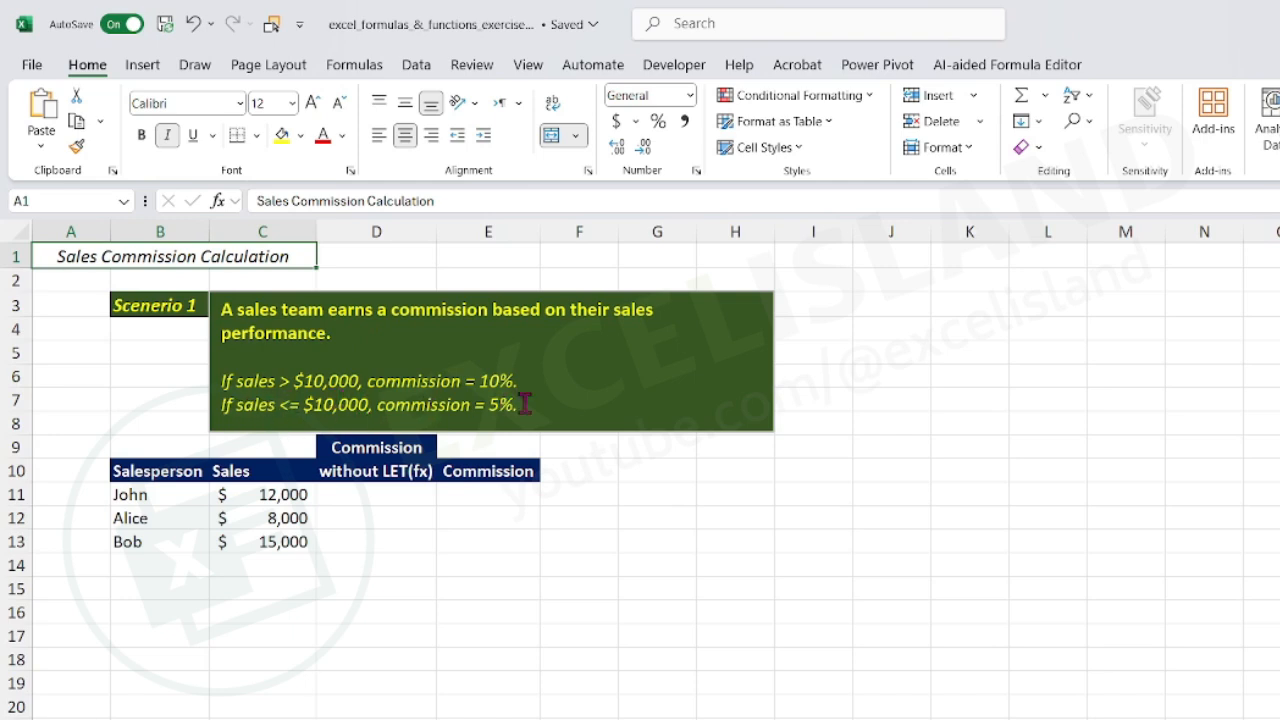
# - Start an IF formula in D11 with an expanded formula bar, testing whether C11 is greater than 10000
pyautogui.click(353, 494)
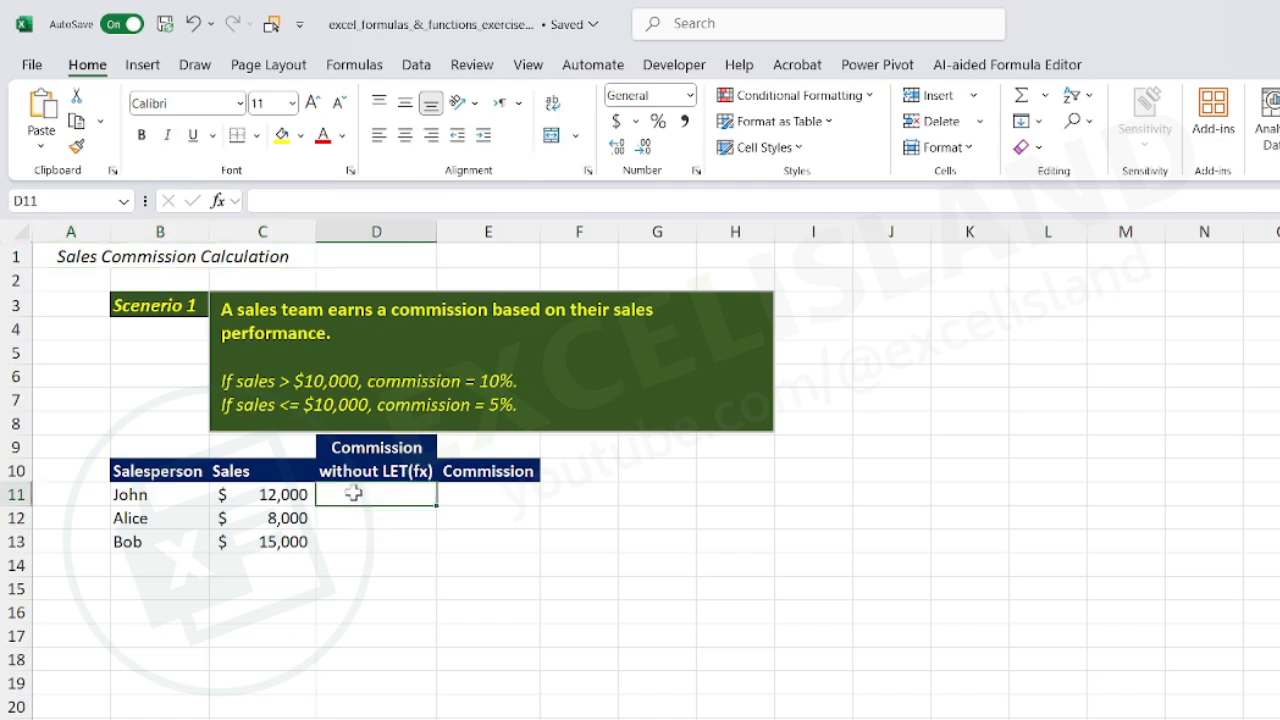
pyautogui.click(496, 499)
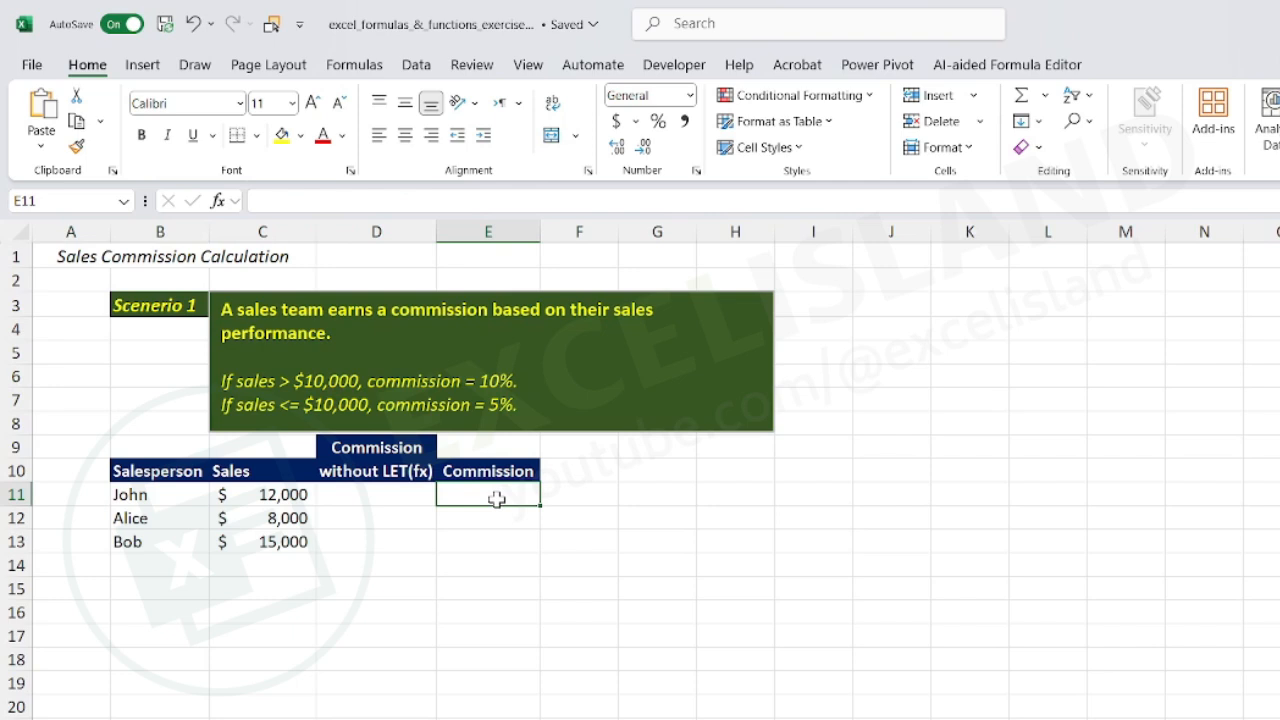
pyautogui.click(392, 496)
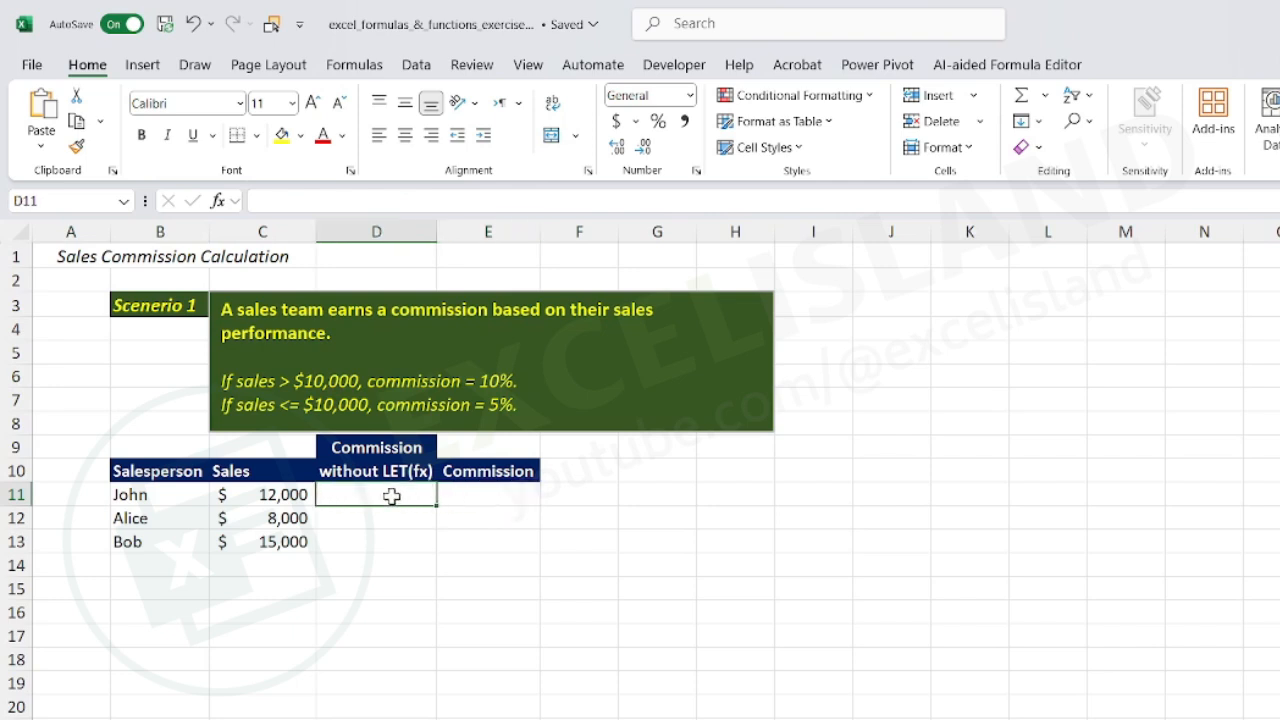
pyautogui.hotkey('ctrl', 'shift', 'u')
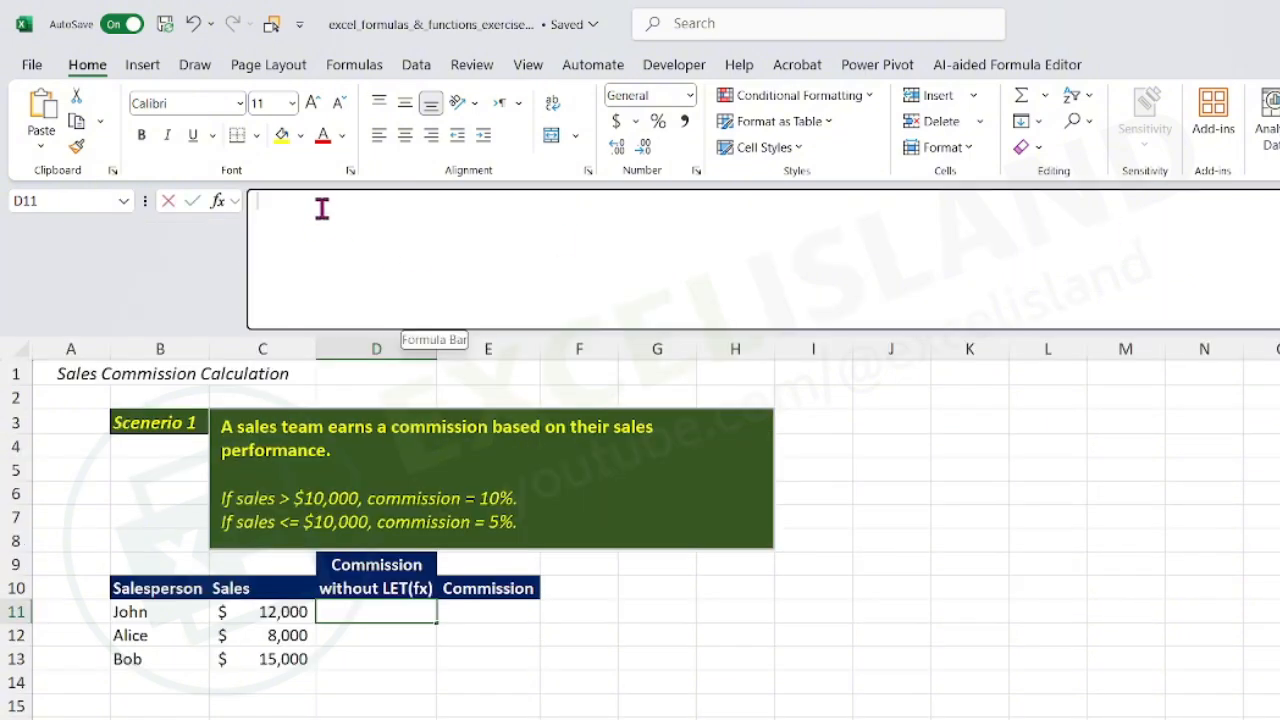
pyautogui.write('=if')
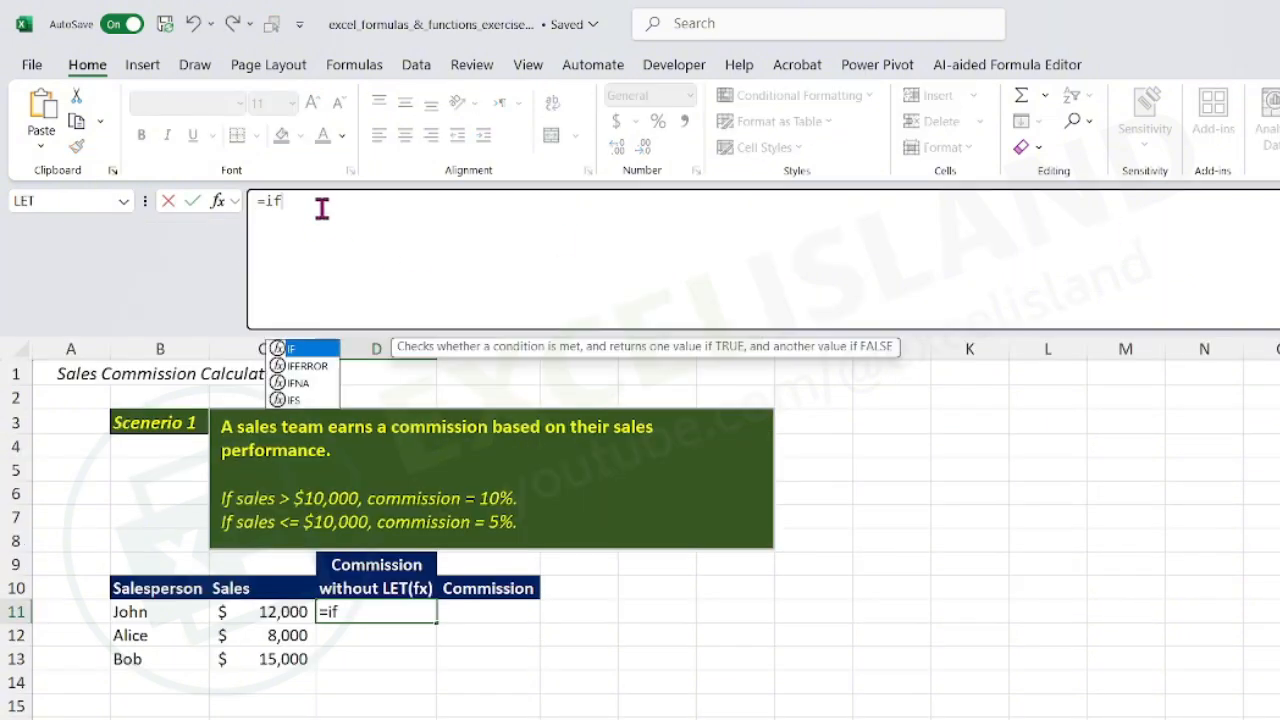
pyautogui.press('Tab')
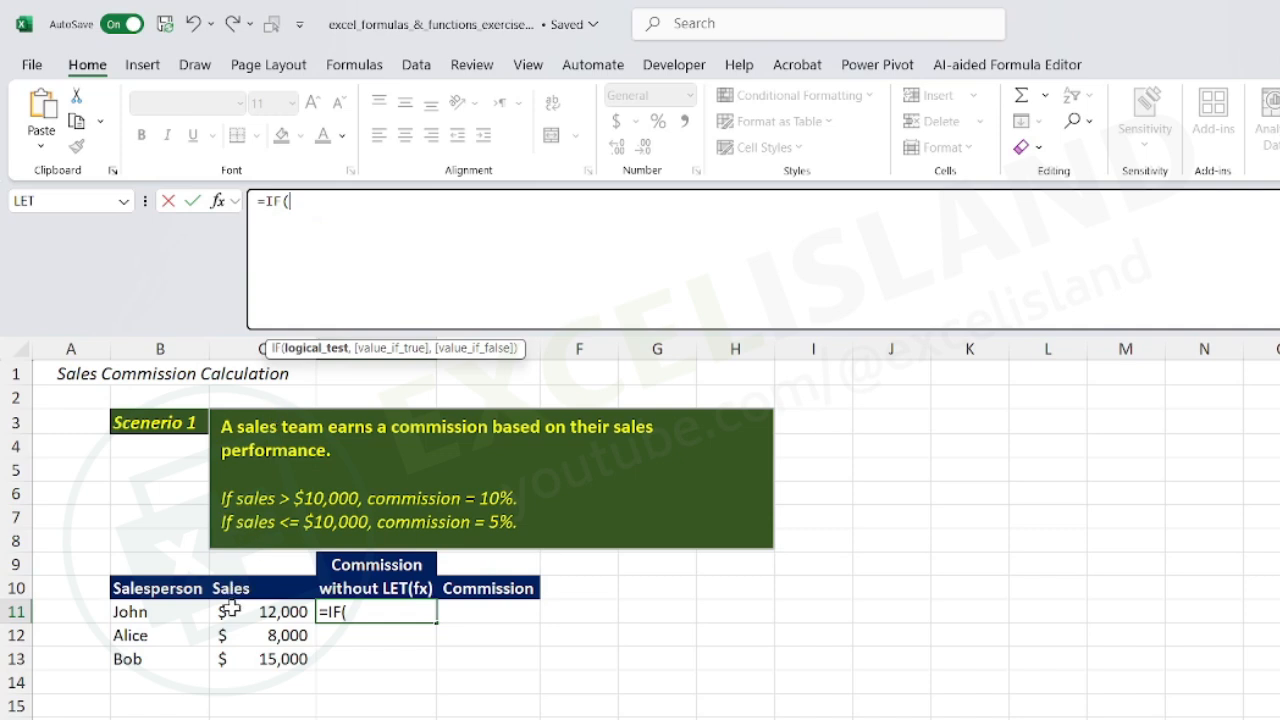
pyautogui.click(255, 611)
pyautogui.write('>')
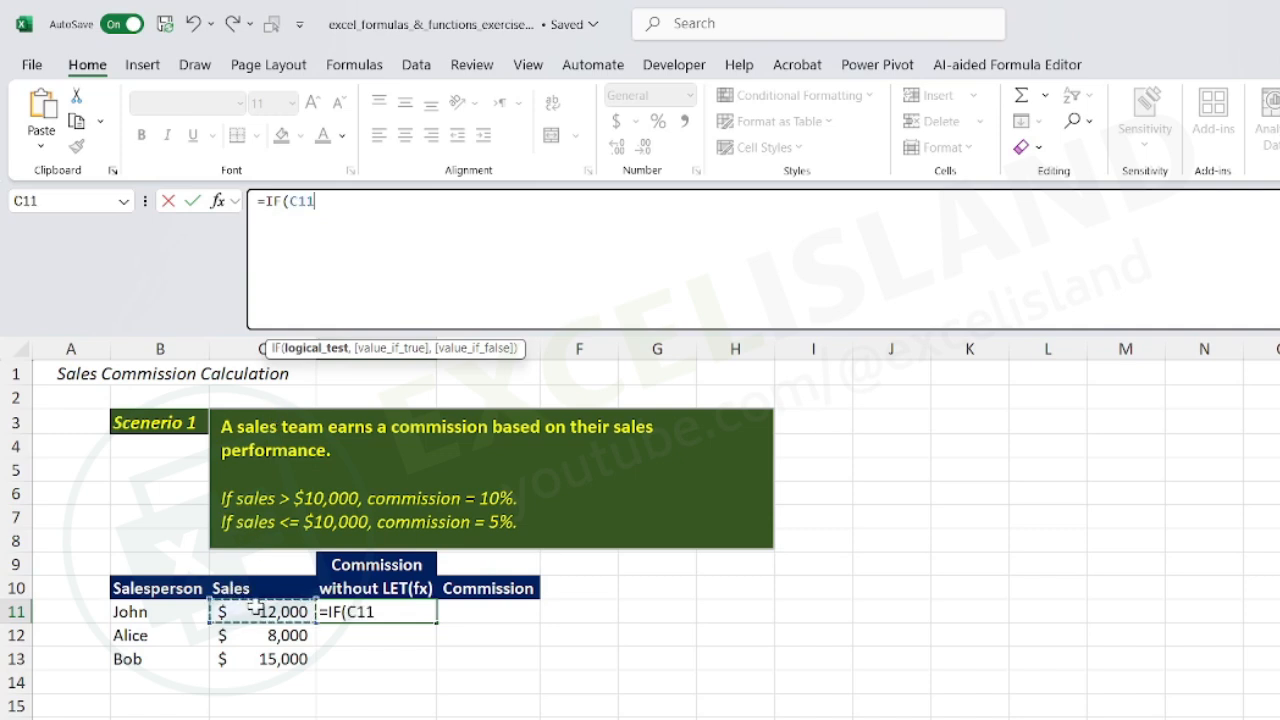
pyautogui.write('10')
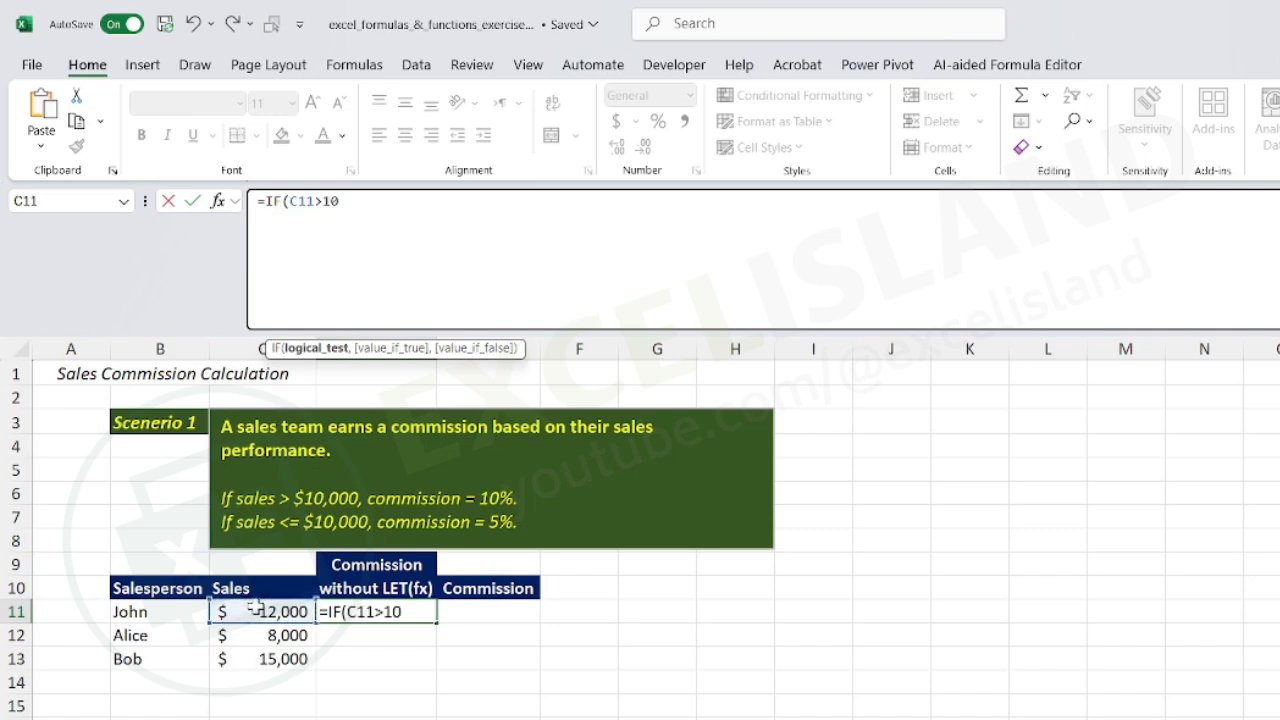
pyautogui.write('000, ')
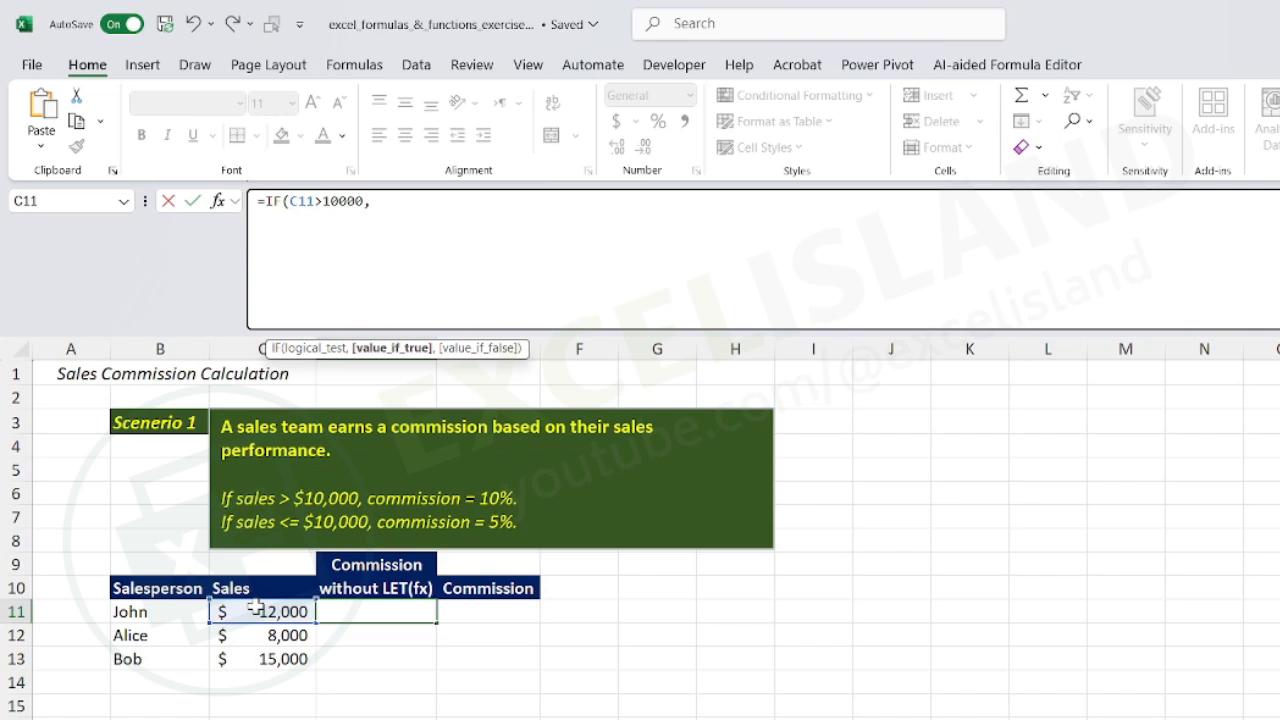
# - Complete the D11 formula on separate lines with C11*0.1 if true and C11*0.05 if false
pyautogui.write('C11')
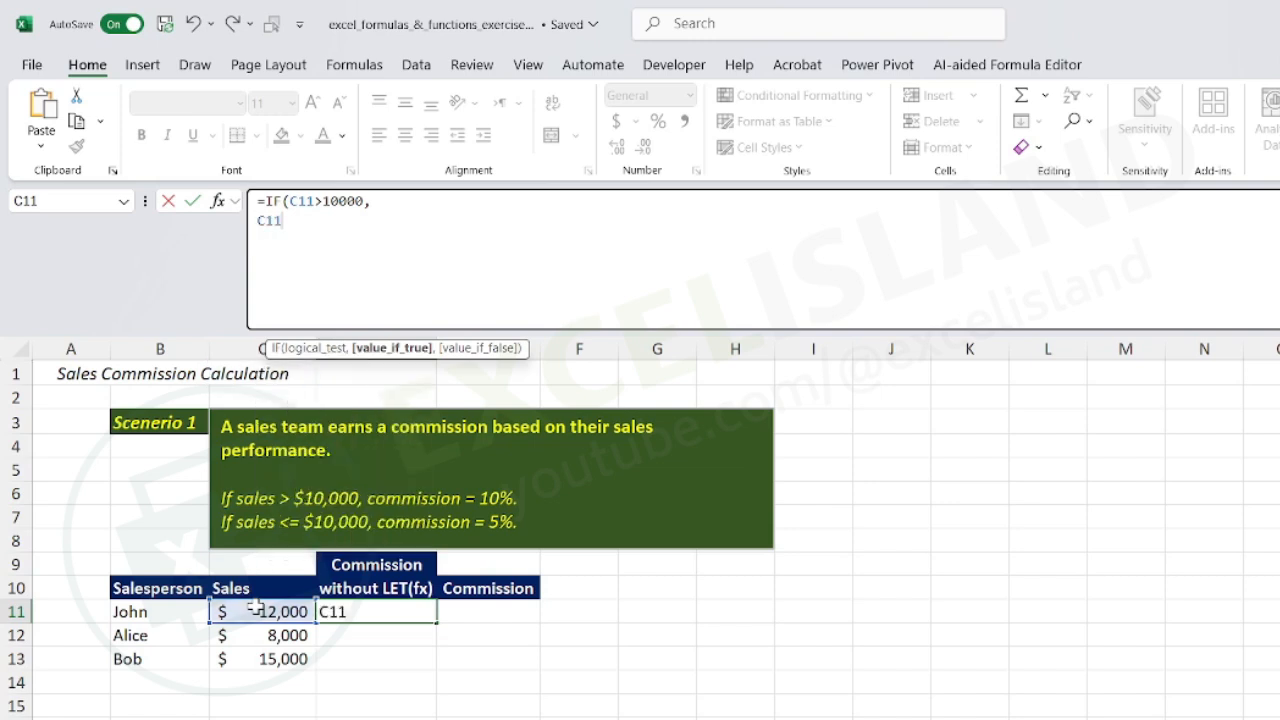
pyautogui.write('*0.1,')
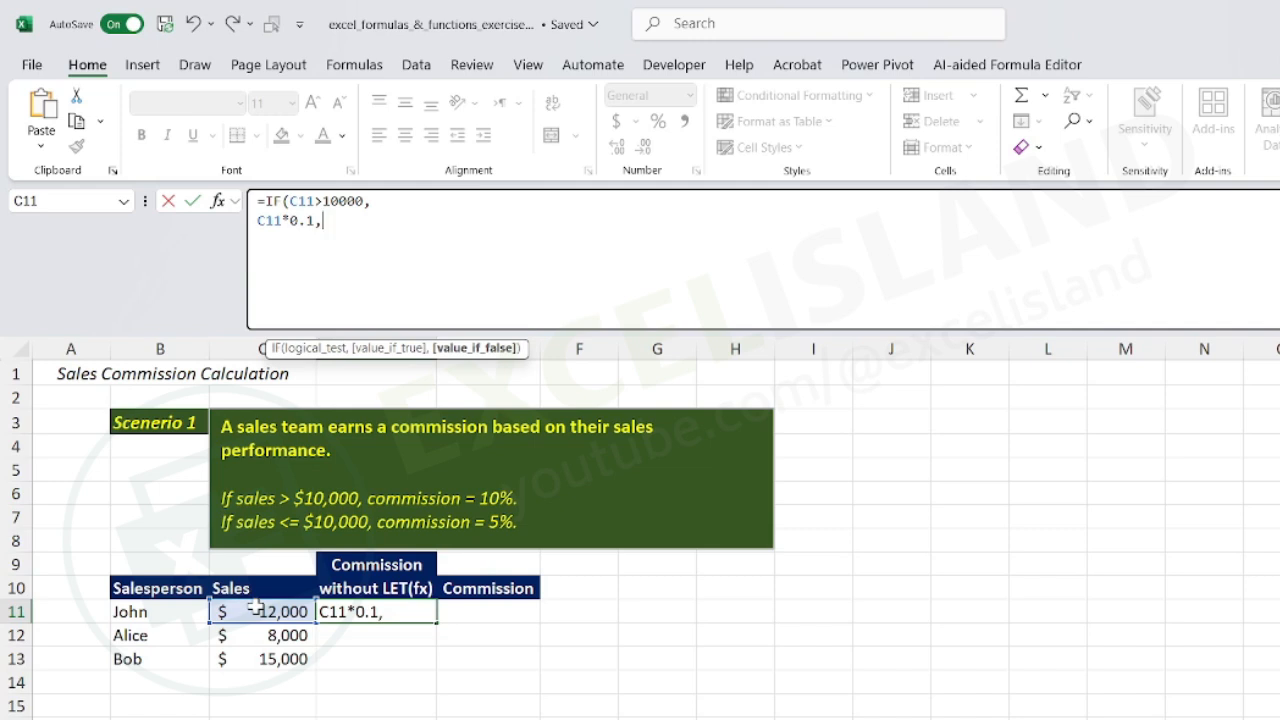
pyautogui.hotkey('alt', 'Return')
pyautogui.write('C11')
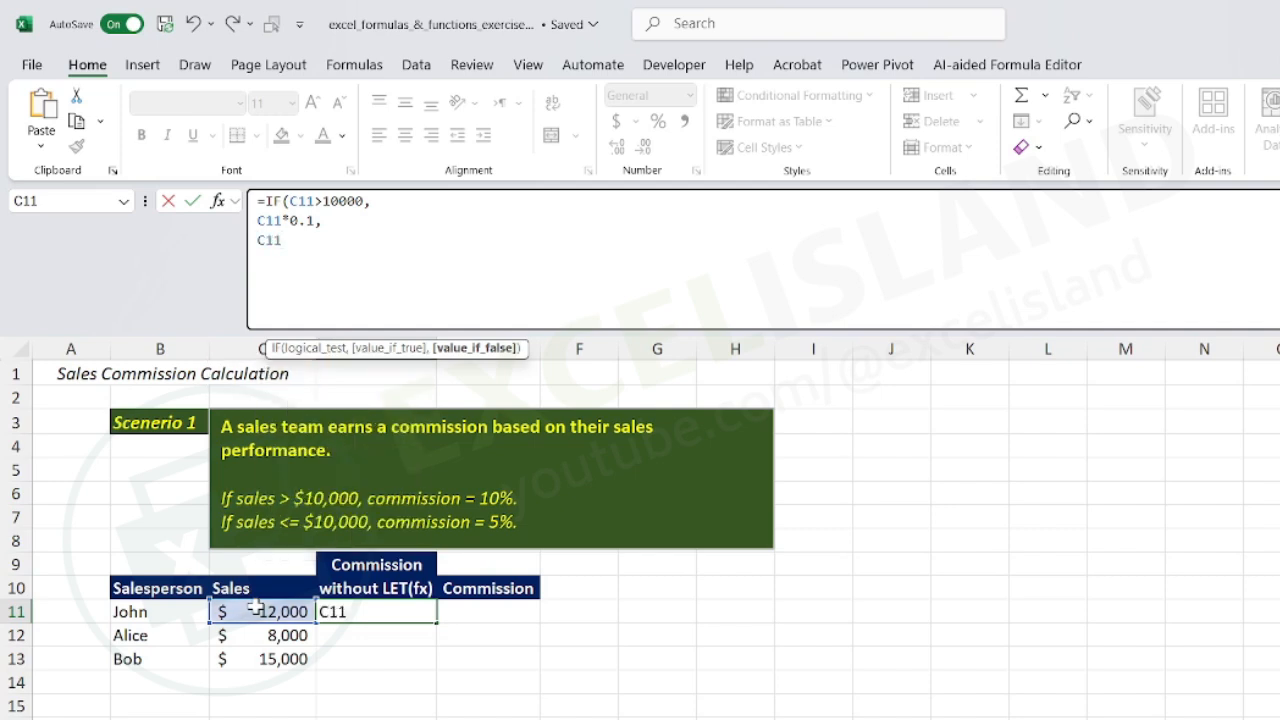
pyautogui.write('*0.05)')
pyautogui.press('Return')
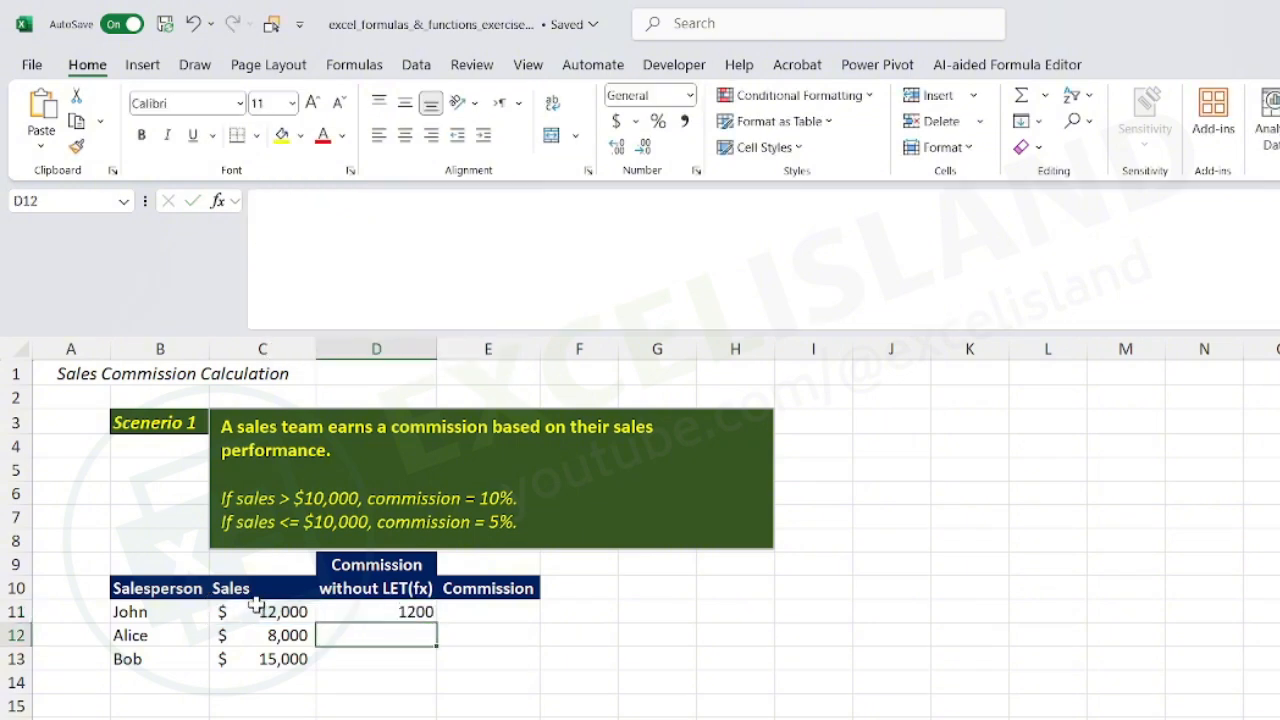
# - Copy the IF formula from D11 down through D13 and collapse the formula bar
pyautogui.click(359, 609)
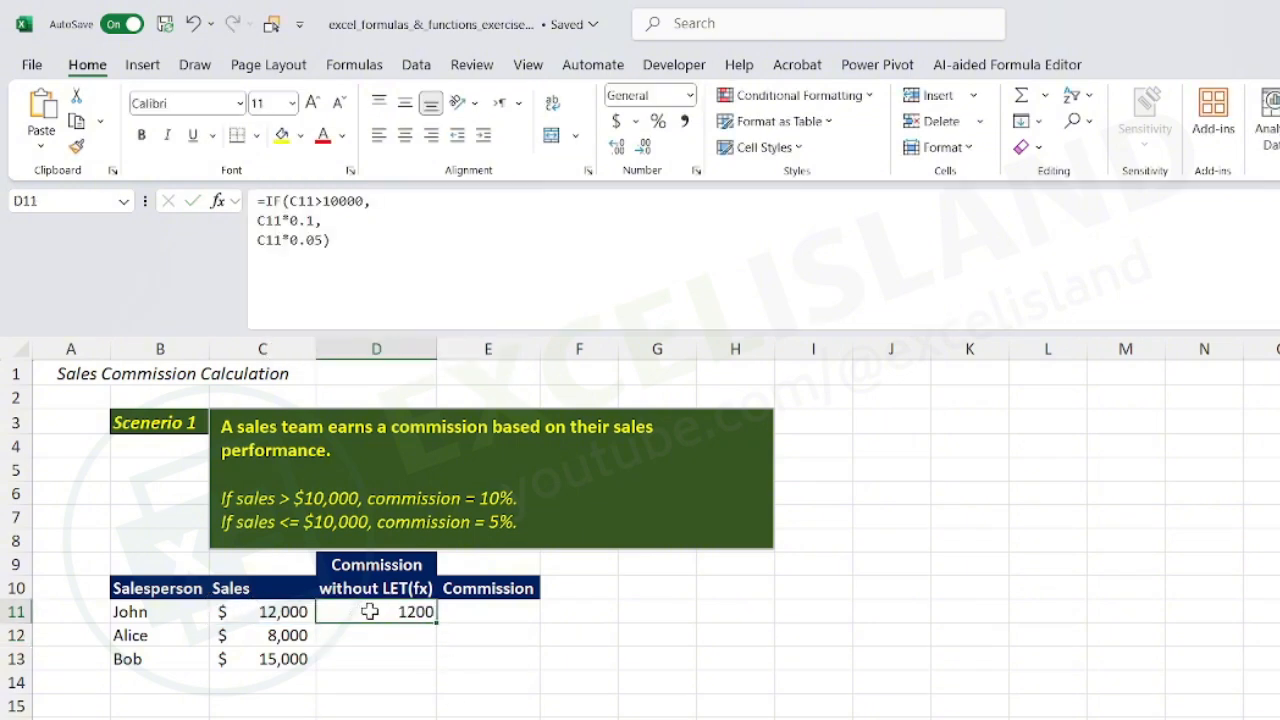
pyautogui.moveTo(434, 622); pyautogui.dragTo(426, 658)
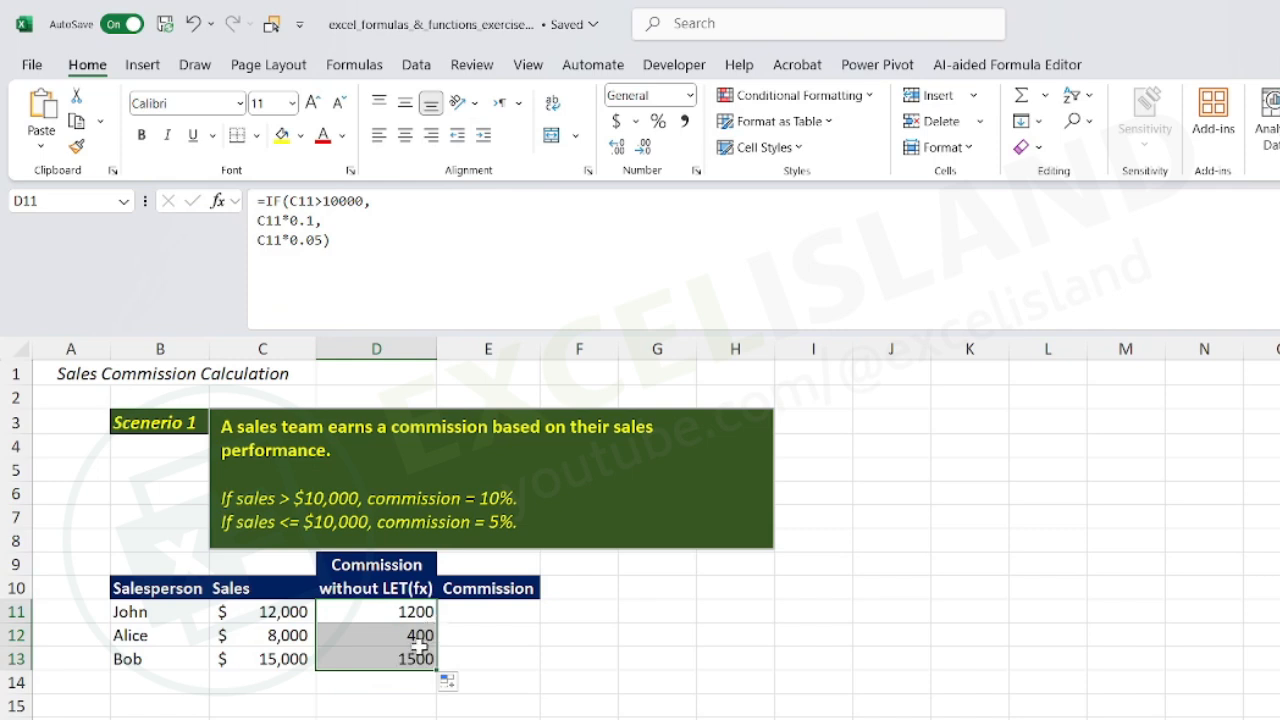
pyautogui.click(359, 611)
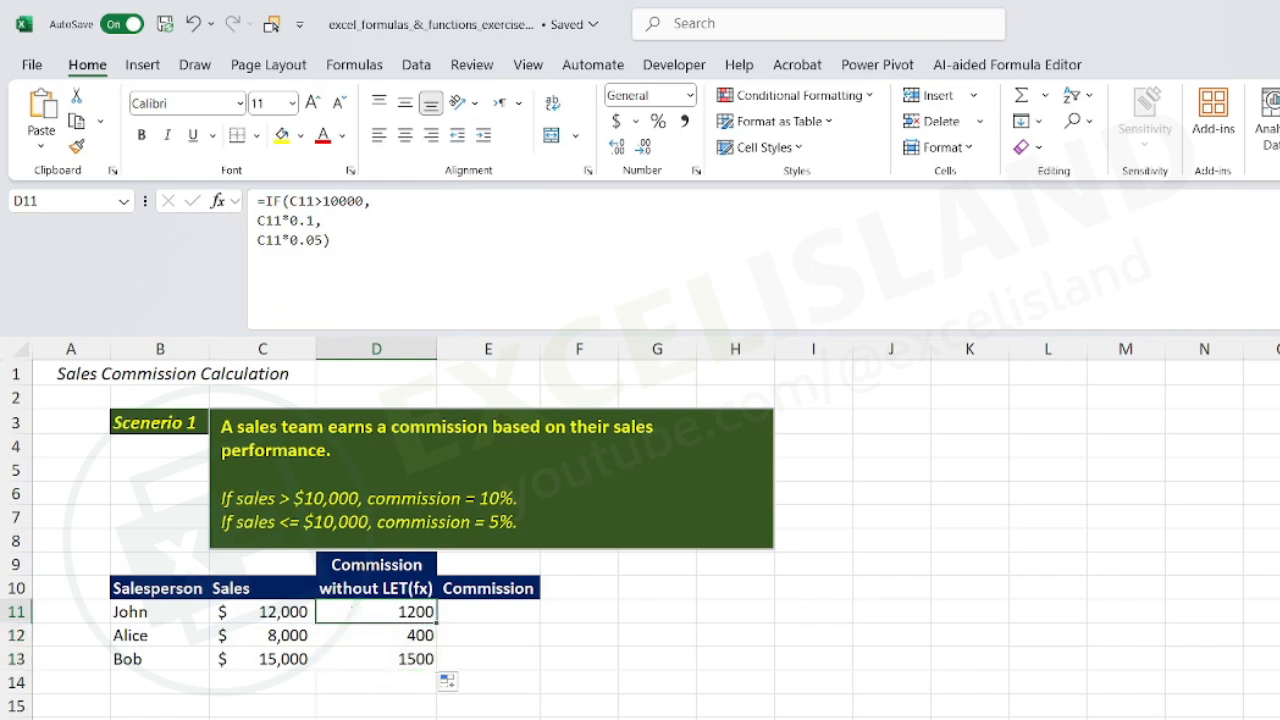
pyautogui.click(381, 620)
pyautogui.hotkey('ctrl', 'shift', 'u')
# - Start a LET formula in E11 with an expanded formula bar, defining the name sales as C11
pyautogui.click(467, 500)
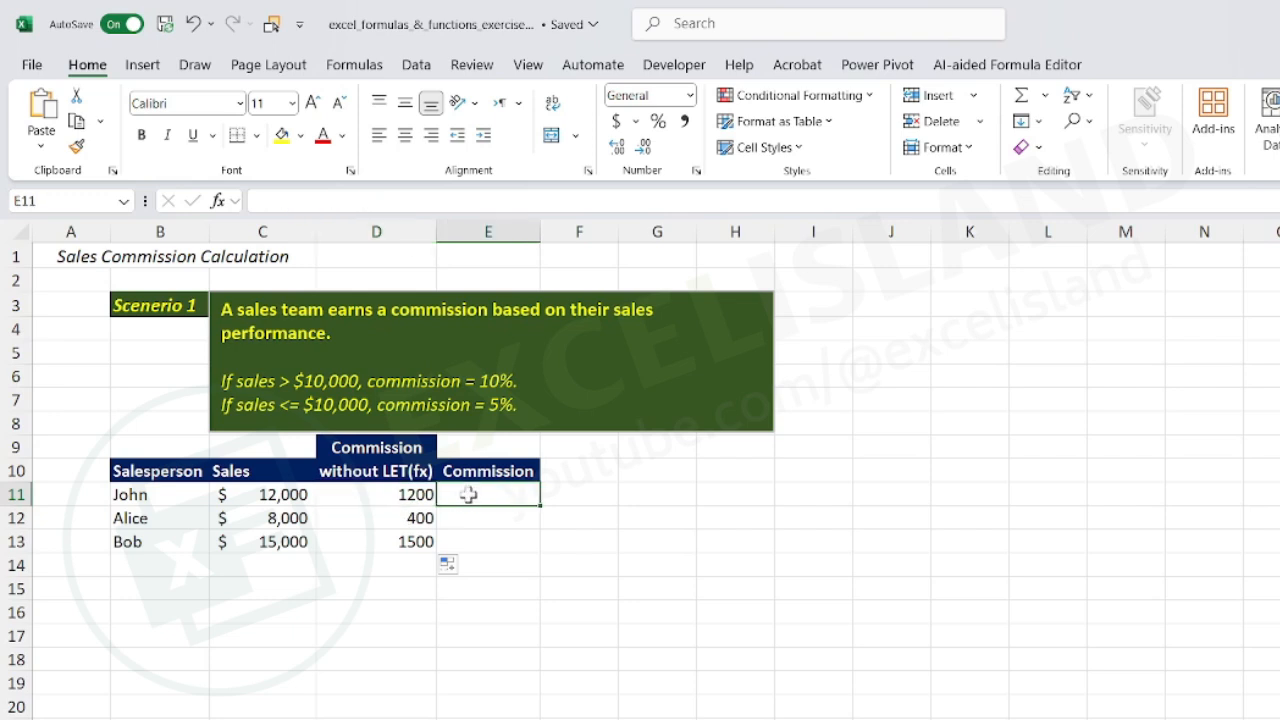
pyautogui.hotkey('ctrl', 'shift', 'u')
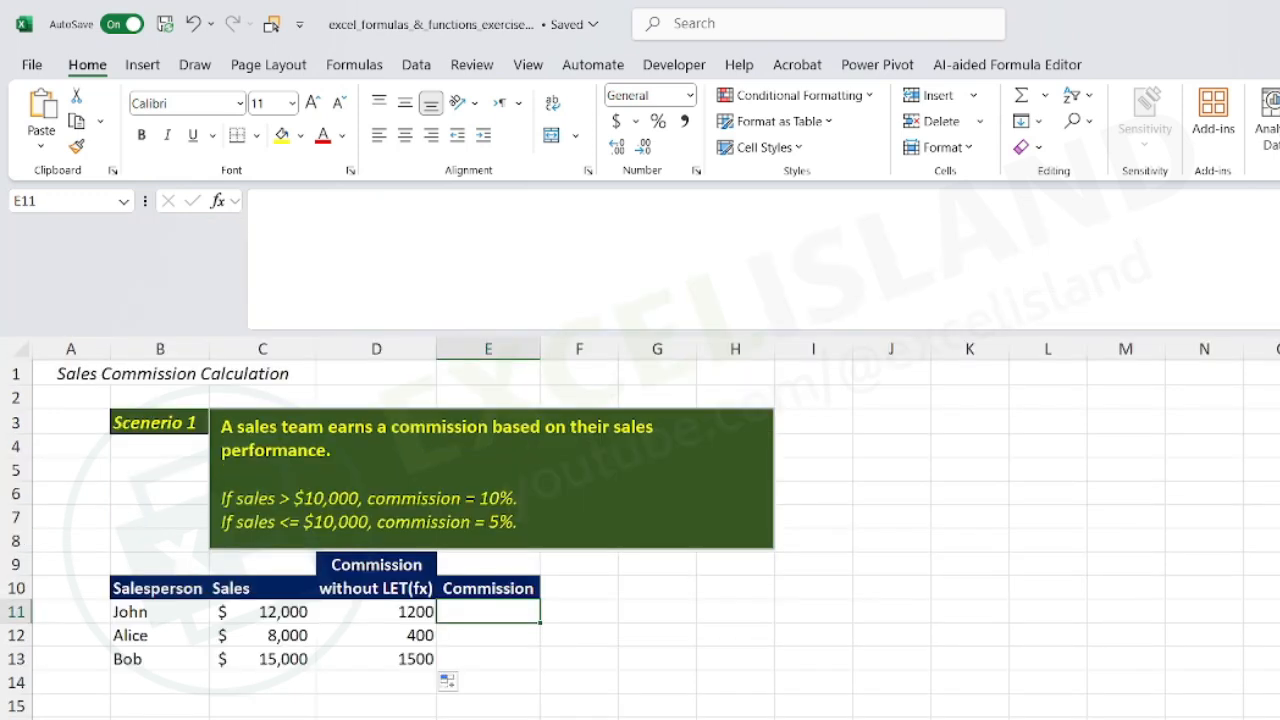
pyautogui.click(315, 200)
pyautogui.write('=let')
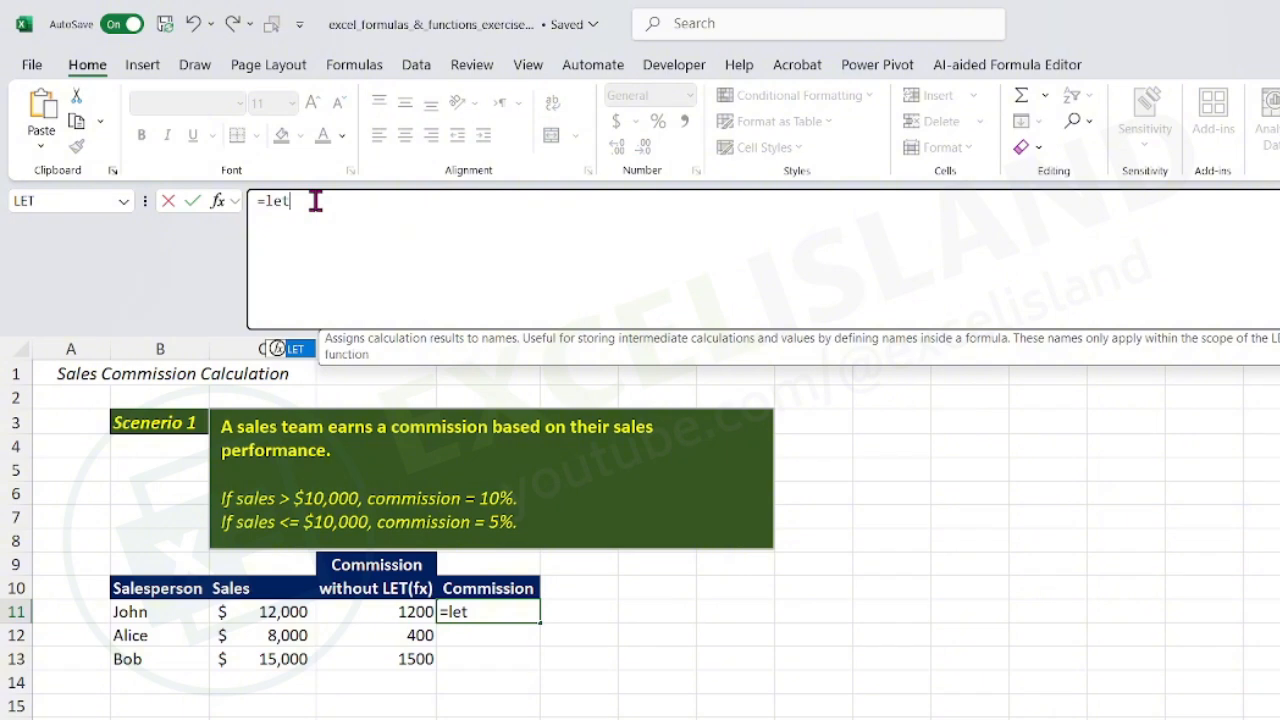
pyautogui.press('Tab')
pyautogui.write('sales')
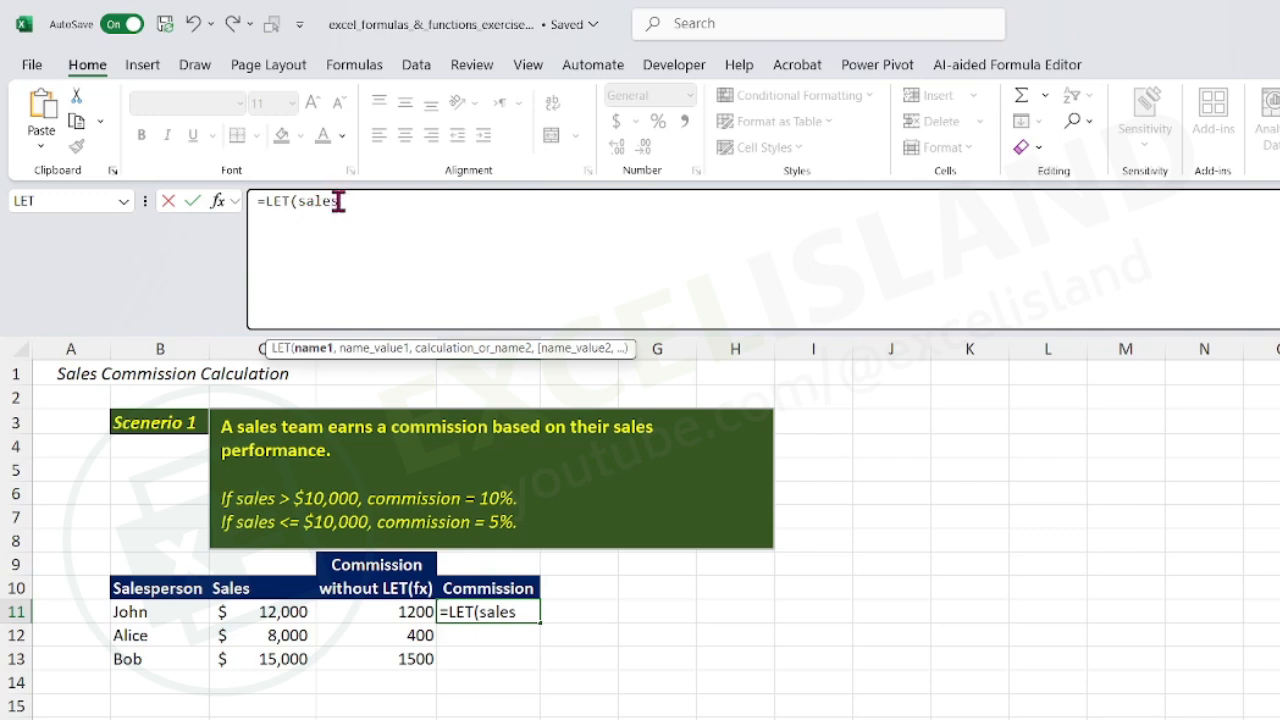
pyautogui.write(',')
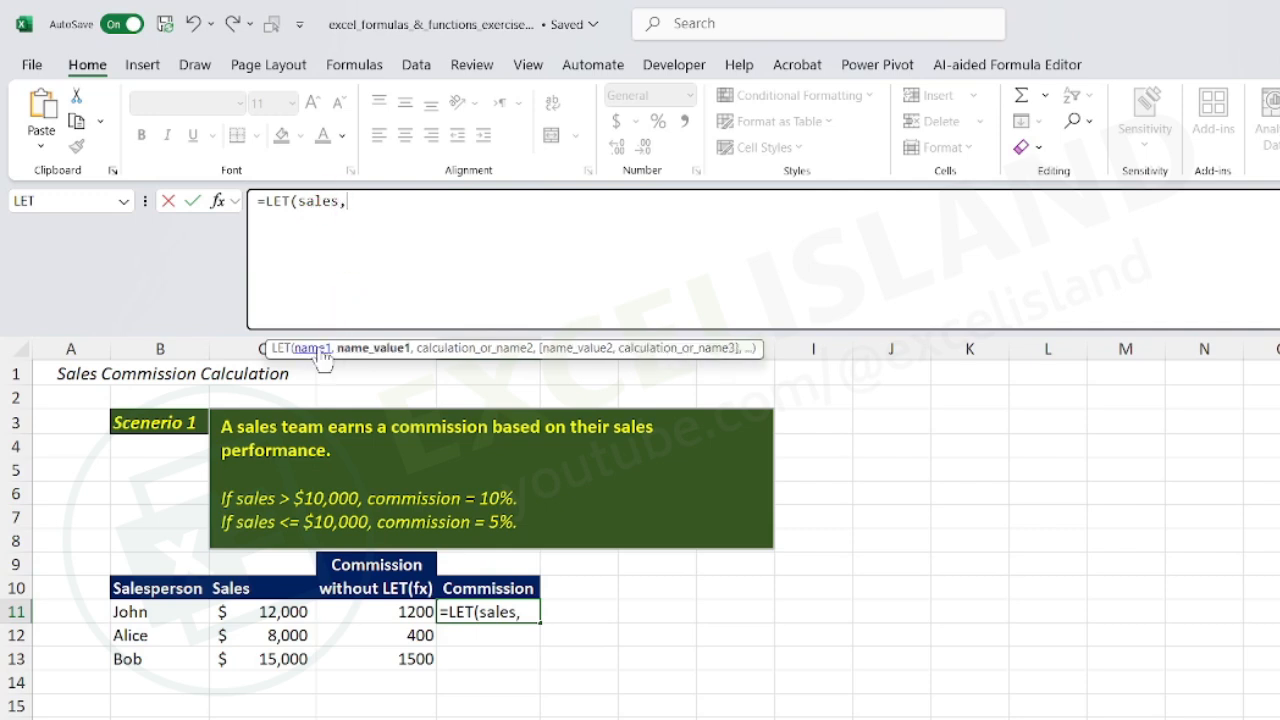
pyautogui.click(268, 614)
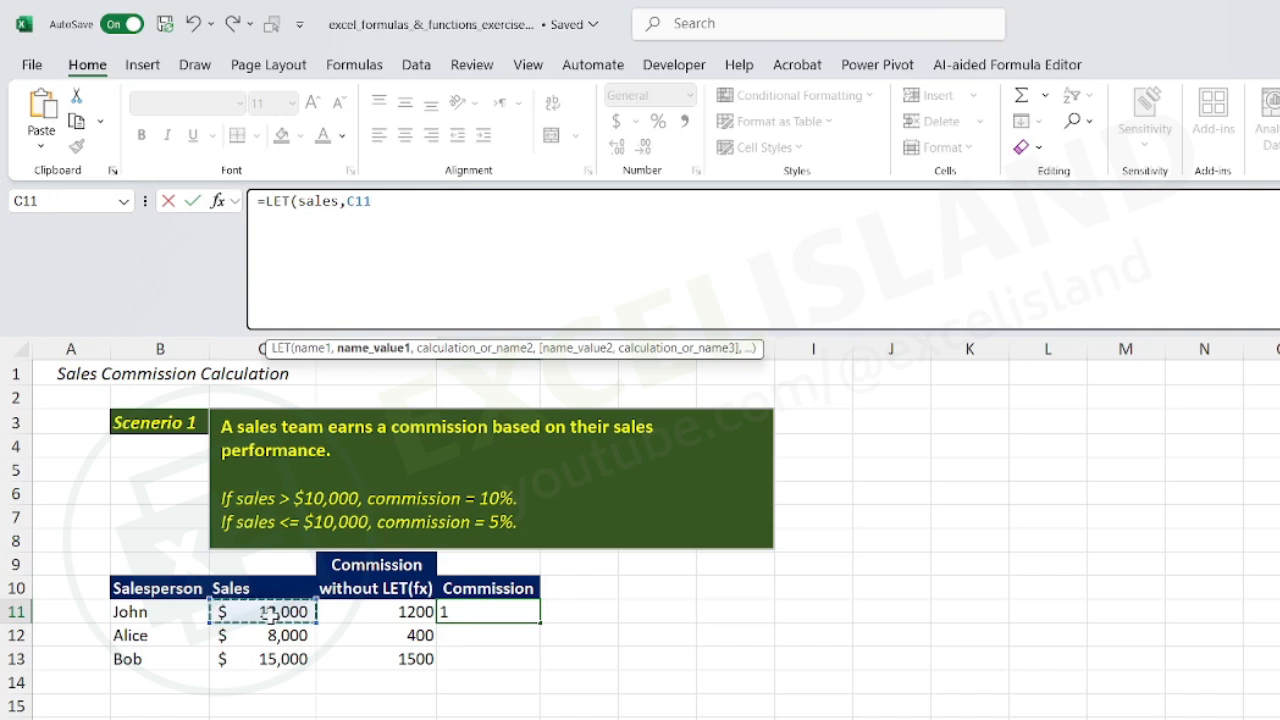
pyautogui.write(',')
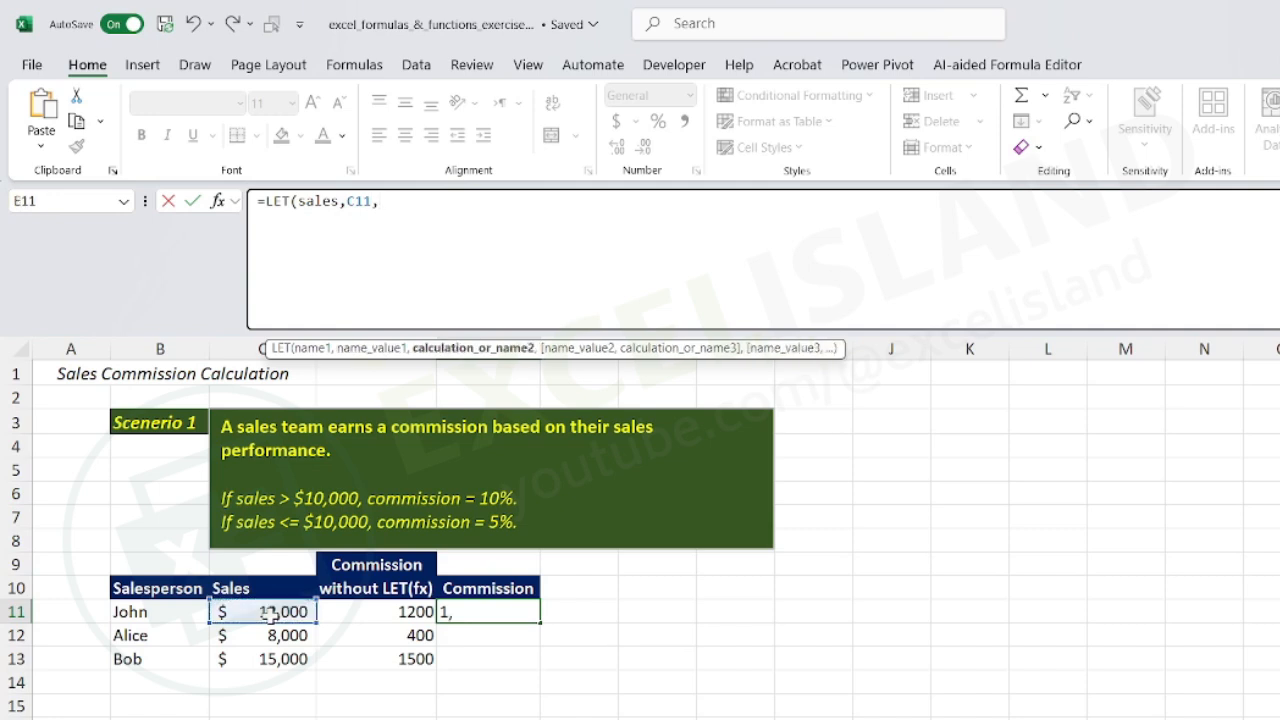
# - Add the name commision to the E11 formula on separate lines, with the value IF(sales>10000,0.1,0.05)
pyautogui.hotkey('alt', 'Return')
pyautogui.write('co')
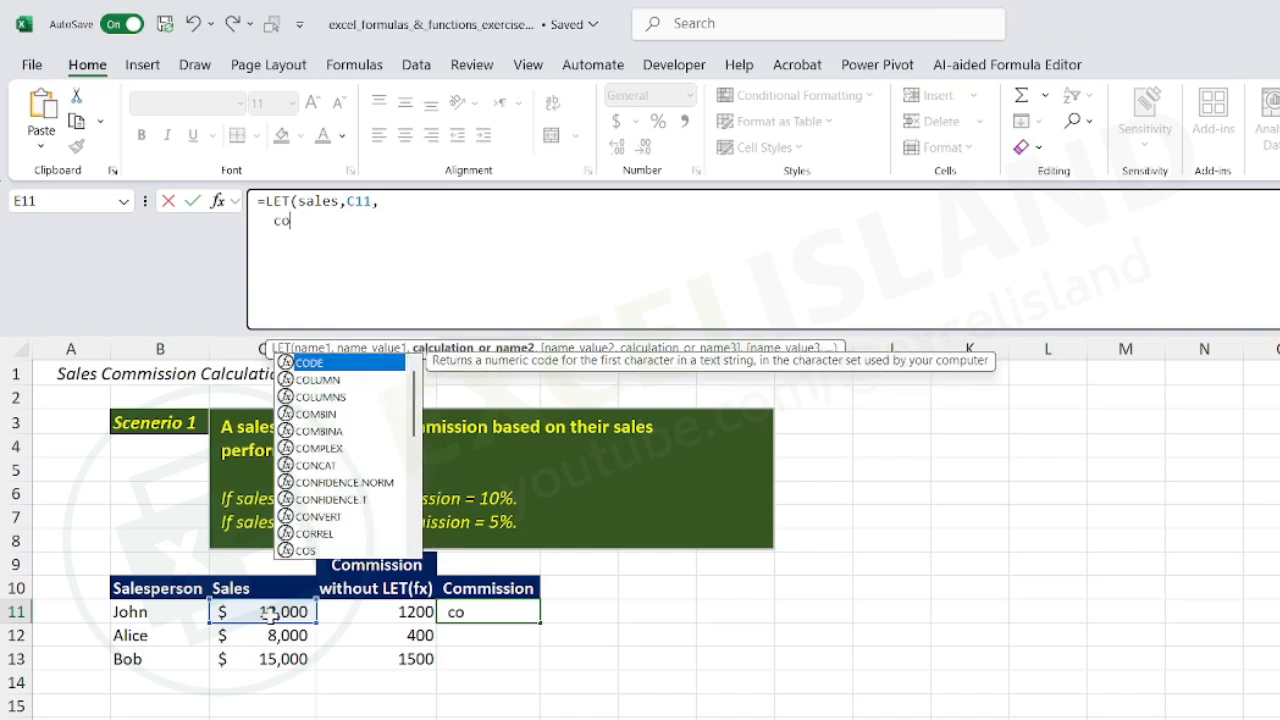
pyautogui.write('mmision')
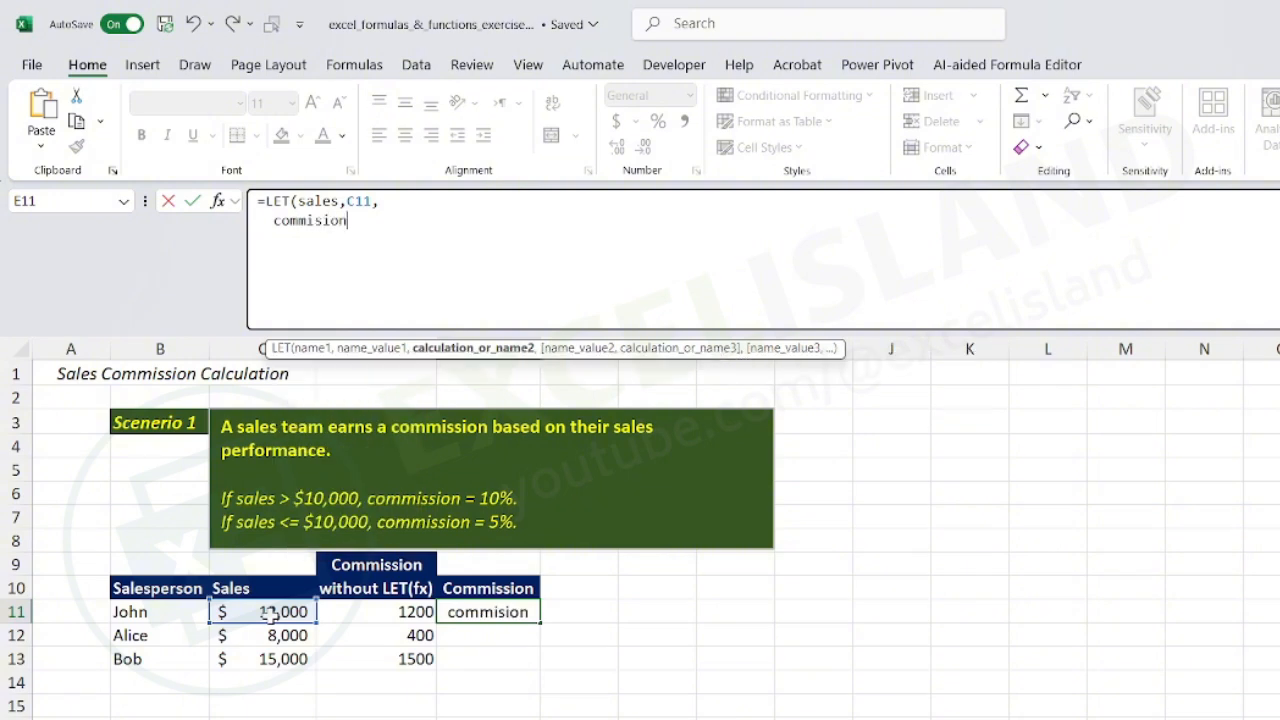
pyautogui.write(',')
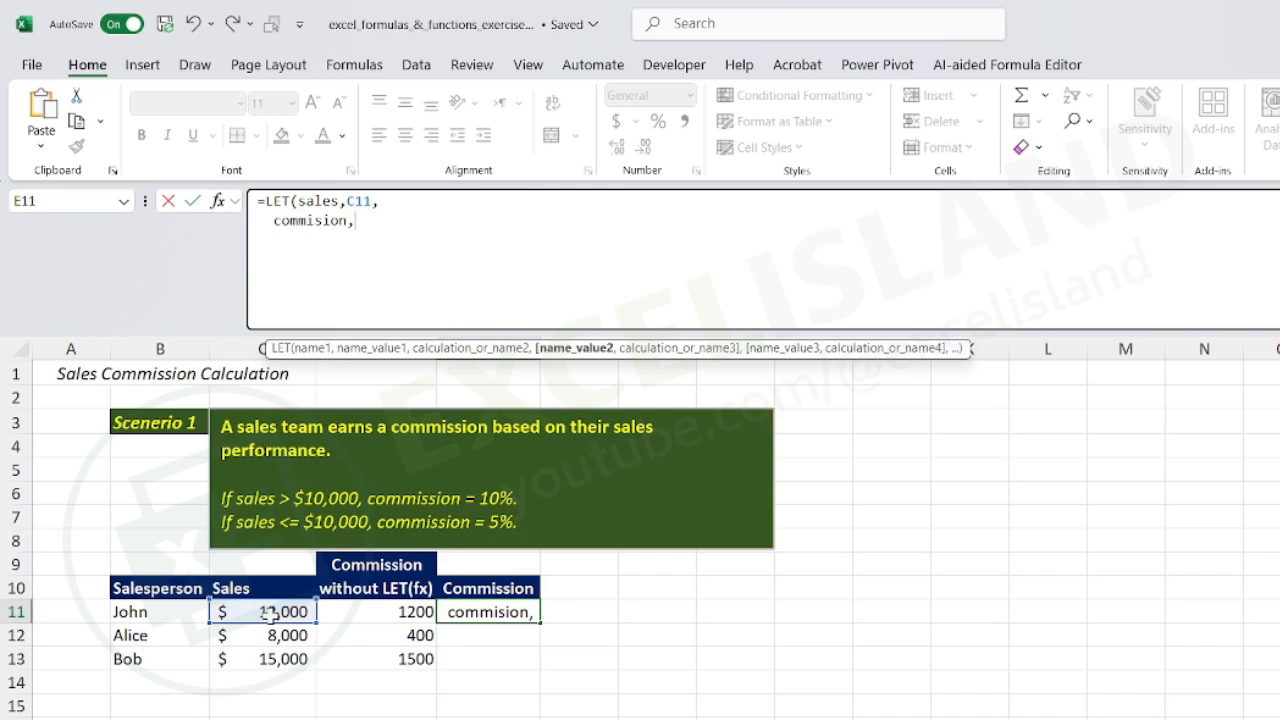
pyautogui.hotkey('alt', 'Return')
pyautogui.write('if')
pyautogui.press('Tab')
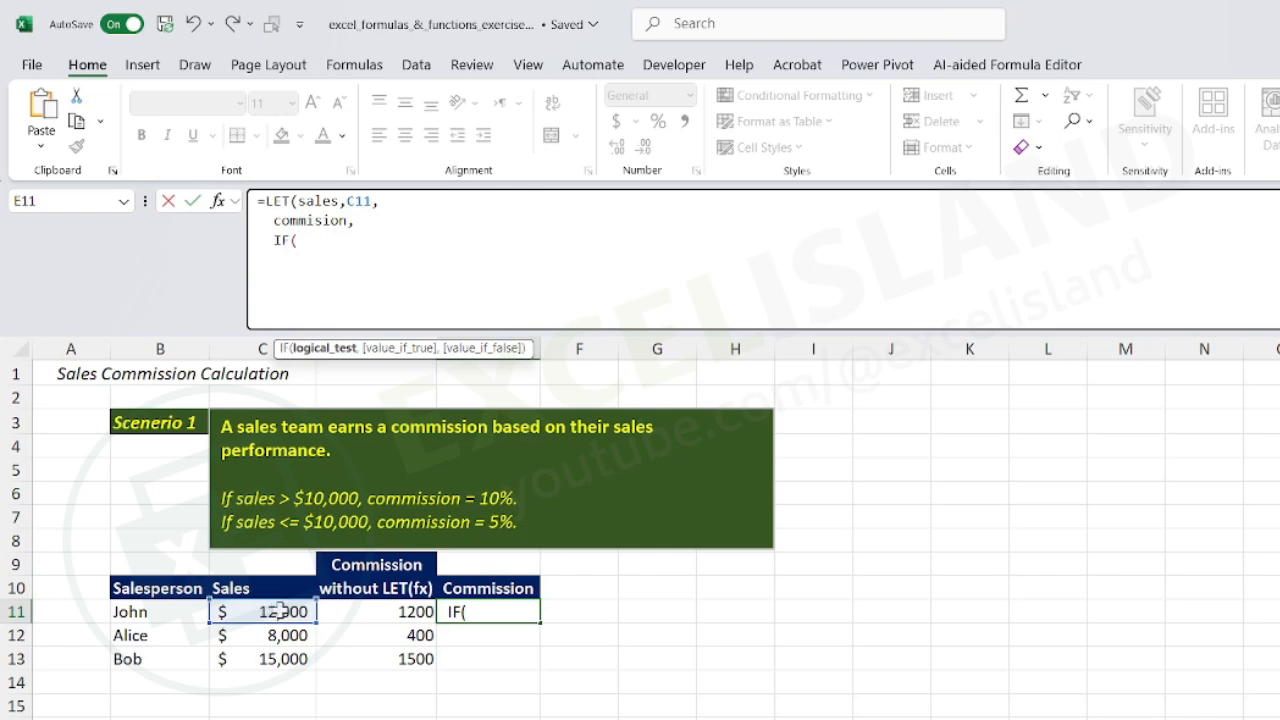
pyautogui.write('sa')
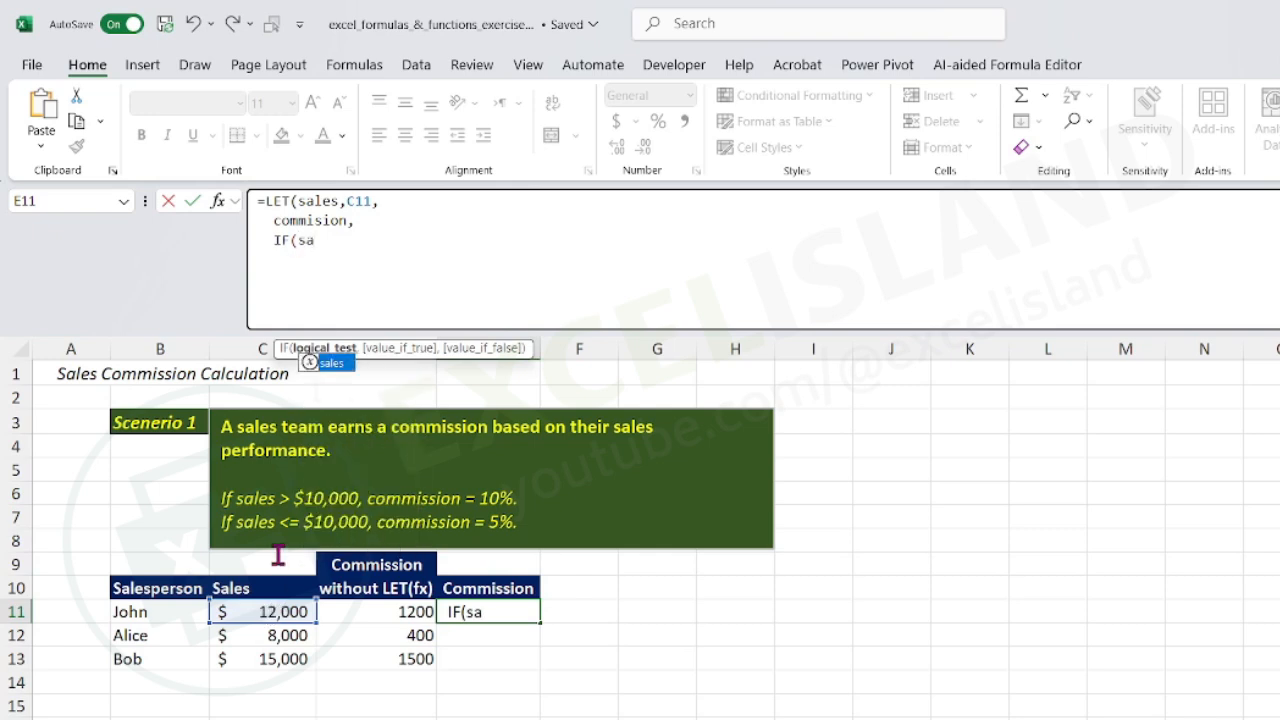
pyautogui.press('Tab')
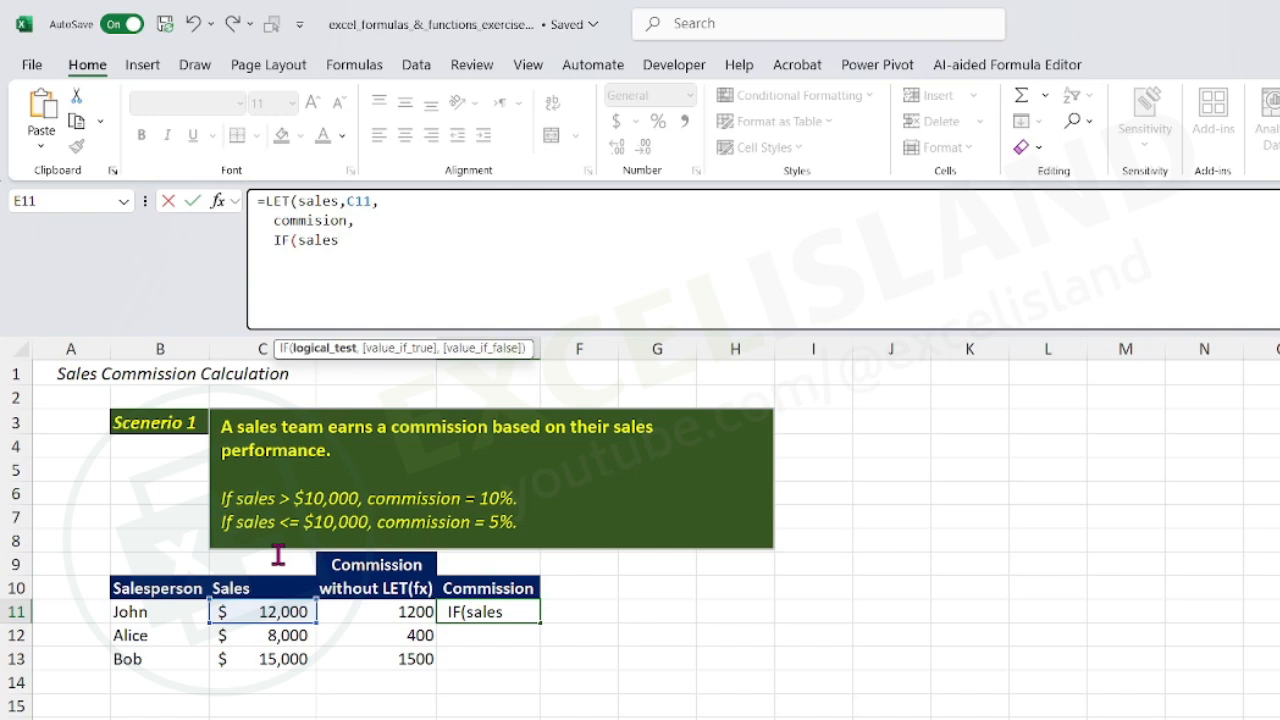
pyautogui.write('>10000,')
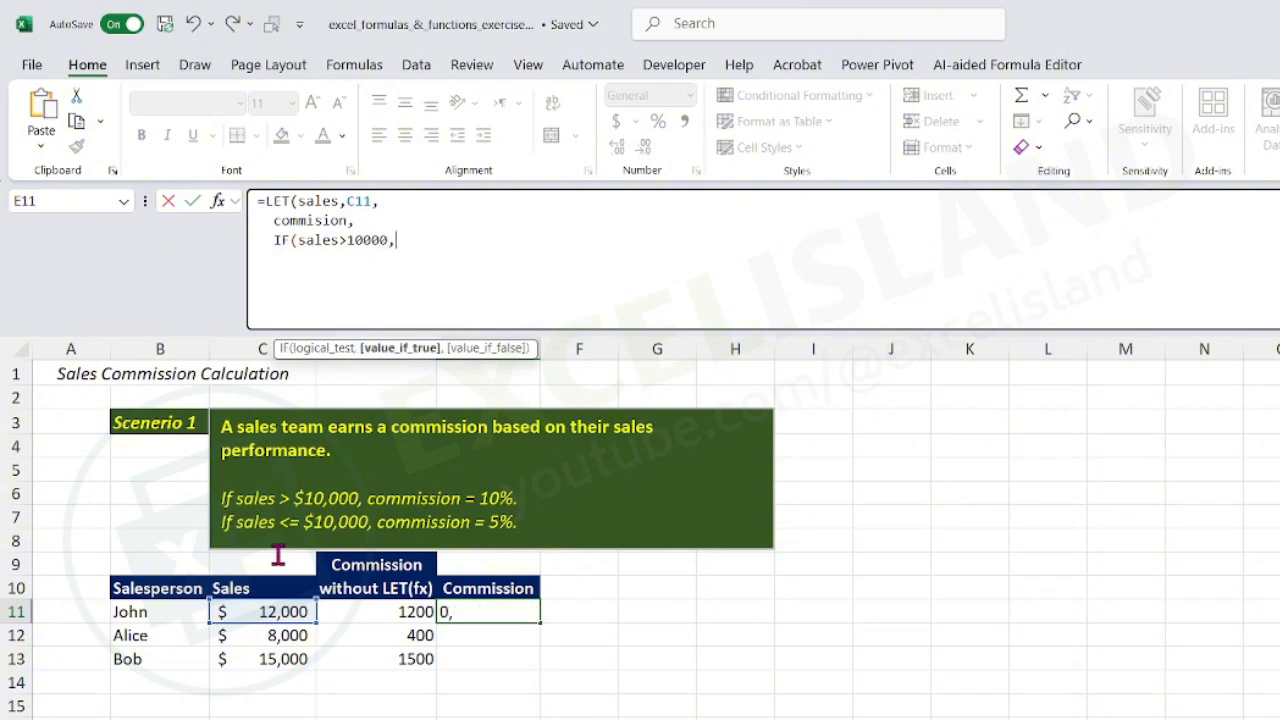
pyautogui.write('0.1,')
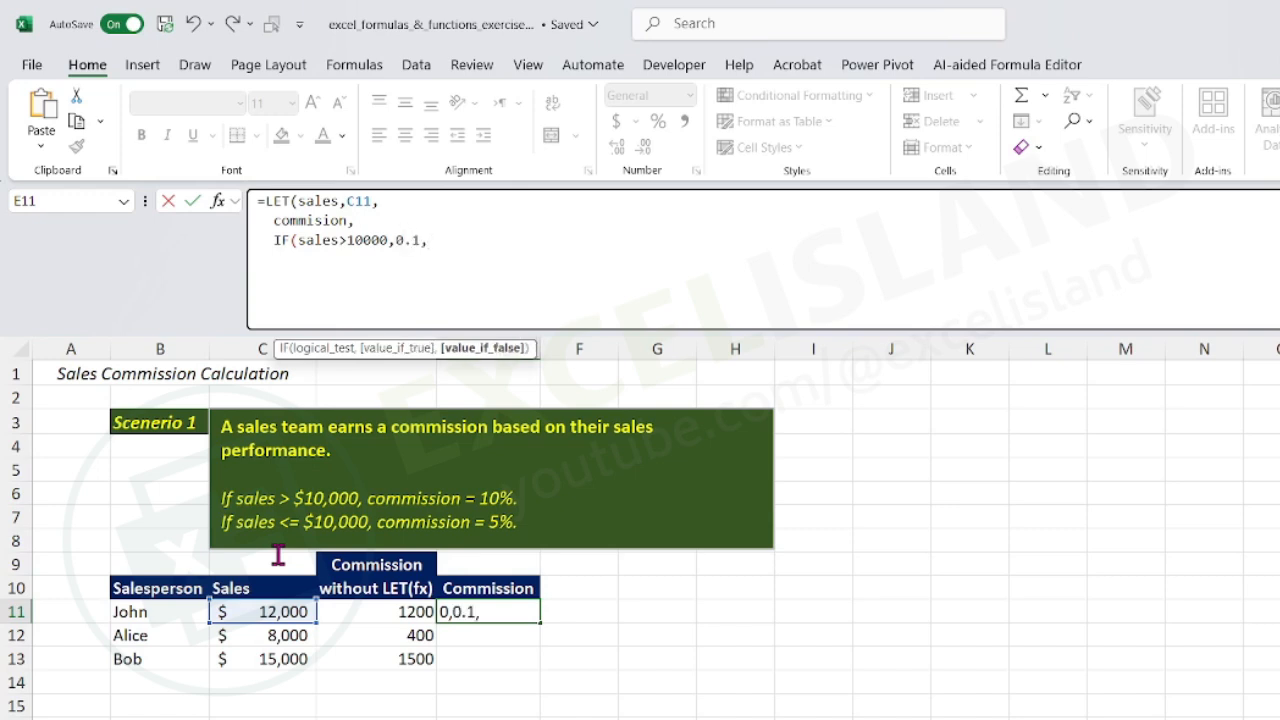
pyautogui.write('0.05),')
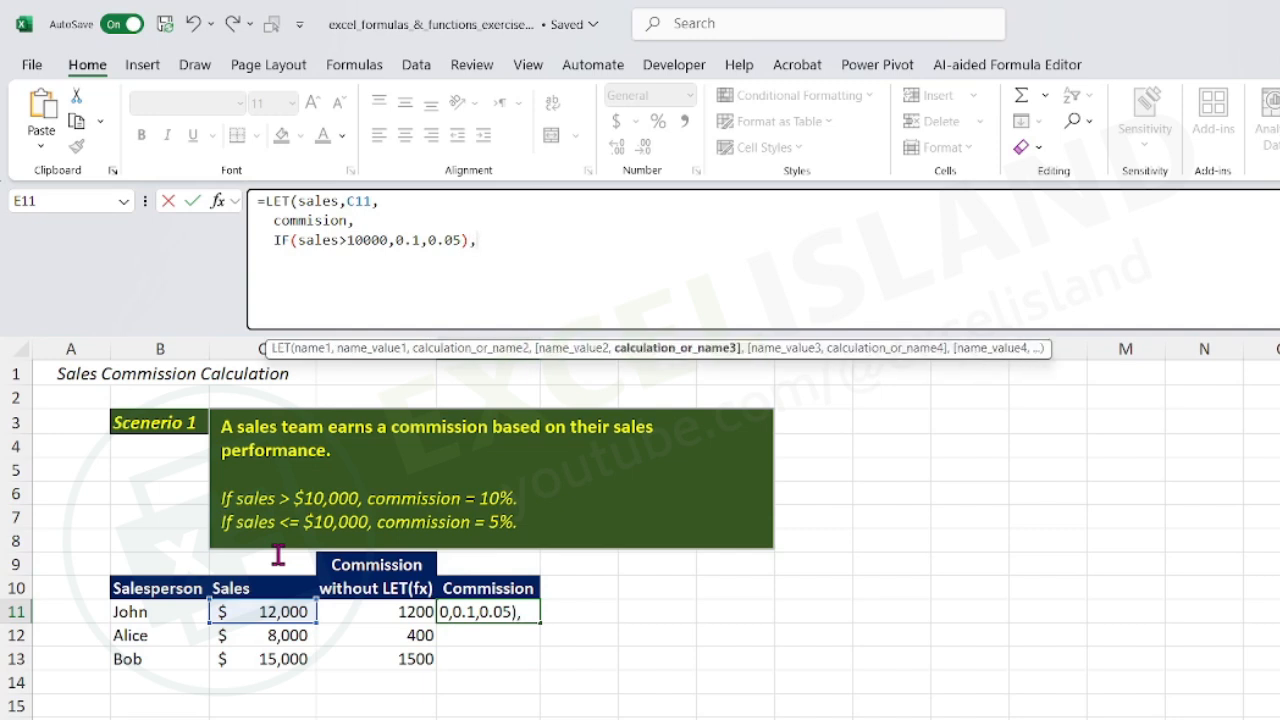
# - Complete the E11 LET formula with the calculation sales*commision on a new line and enter it
pyautogui.hotkey('alt', 'Return')
pyautogui.write('sales')
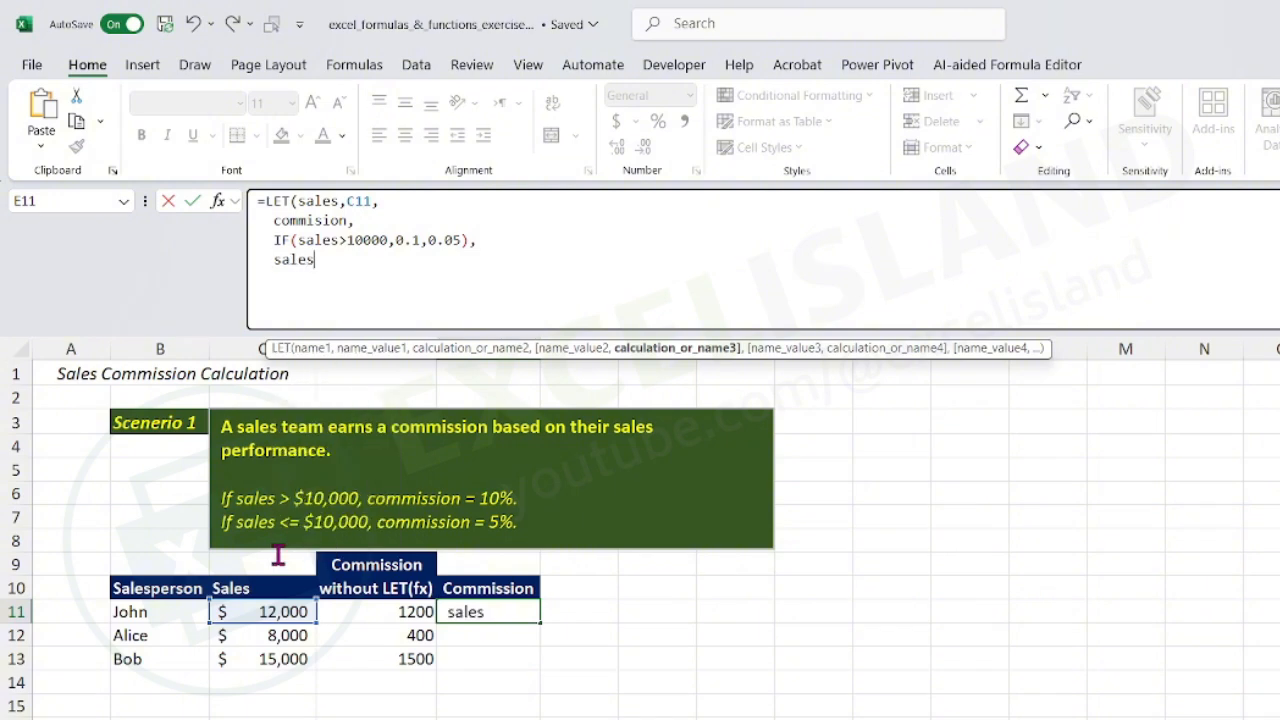
pyautogui.write('*')
pyautogui.write('c')
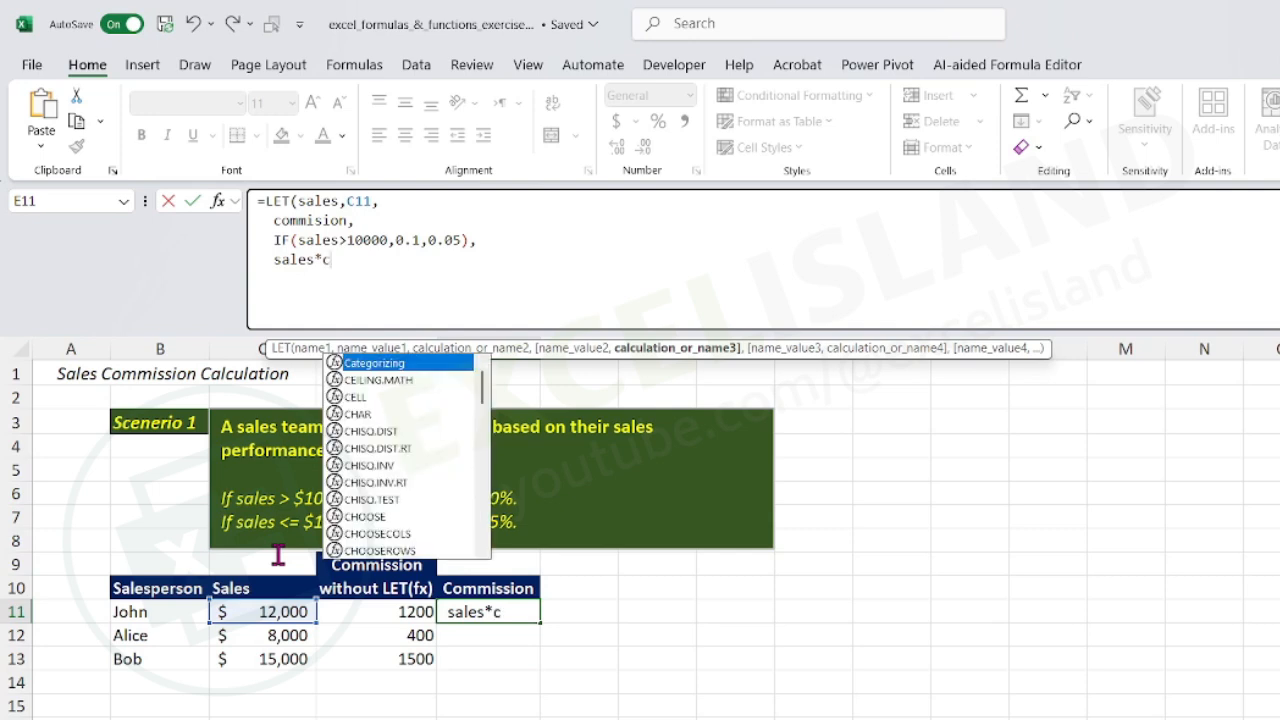
pyautogui.write('omm')
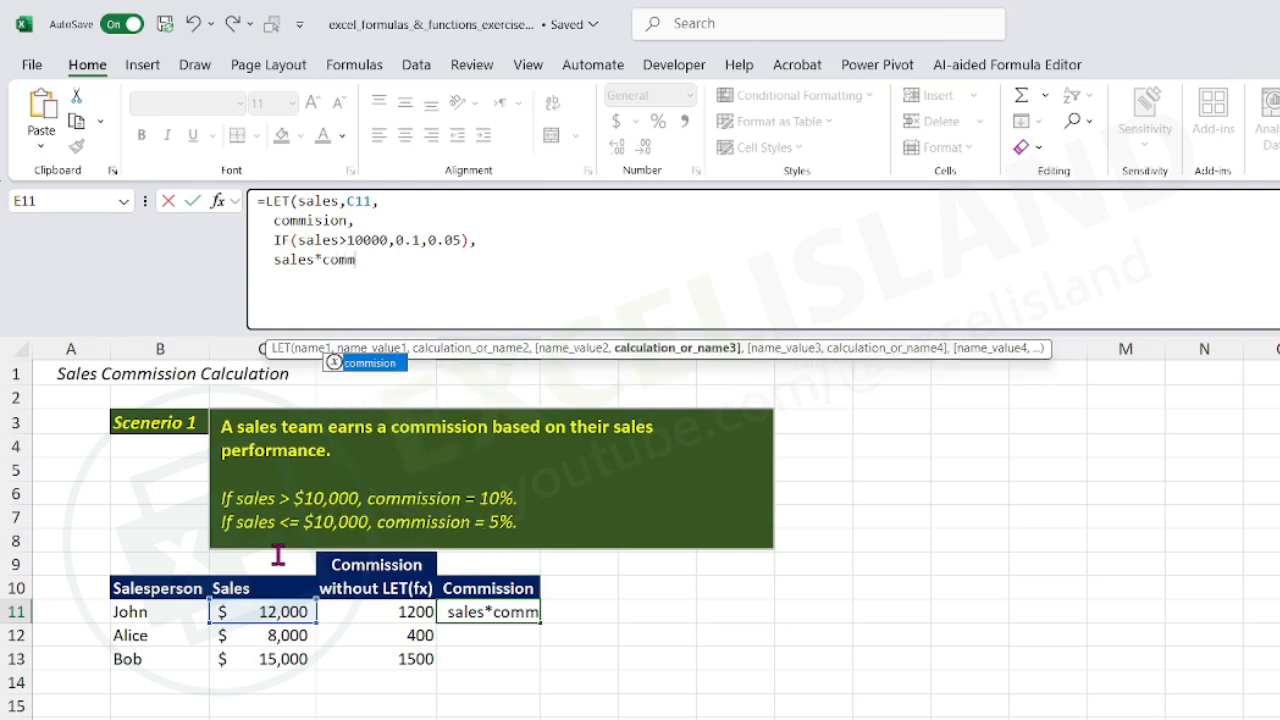
pyautogui.press('Tab')
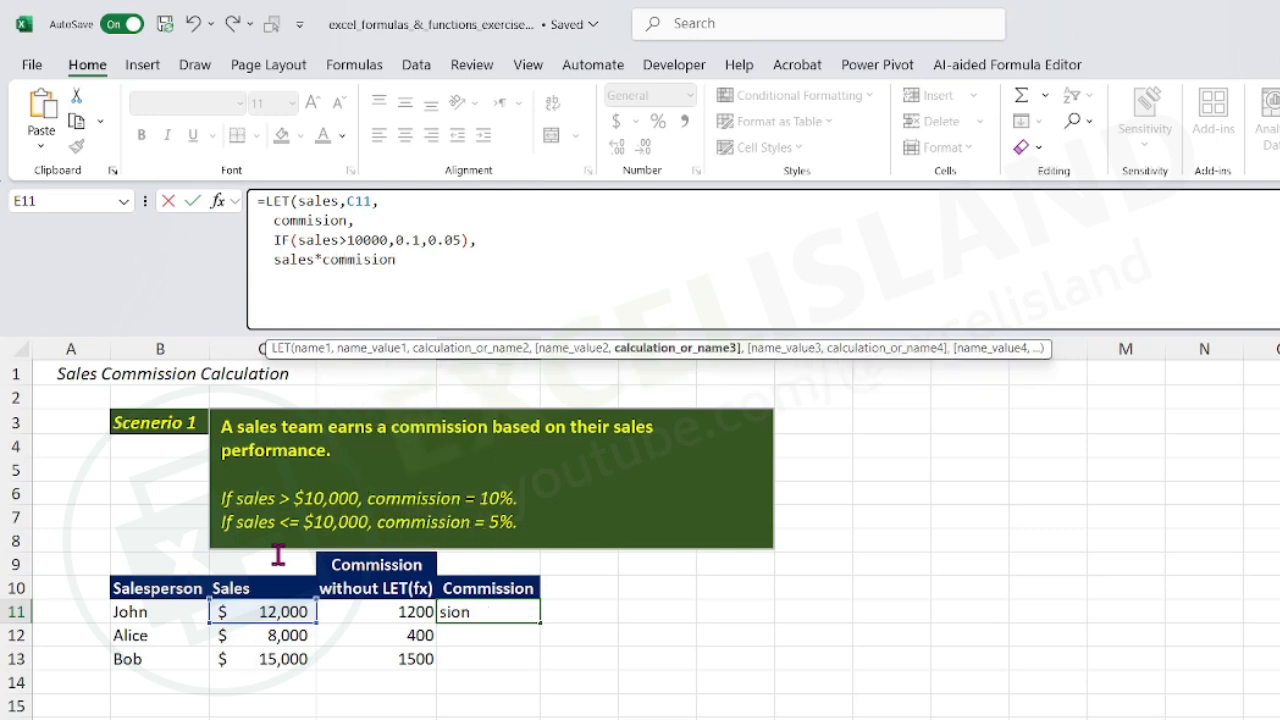
pyautogui.write(')')
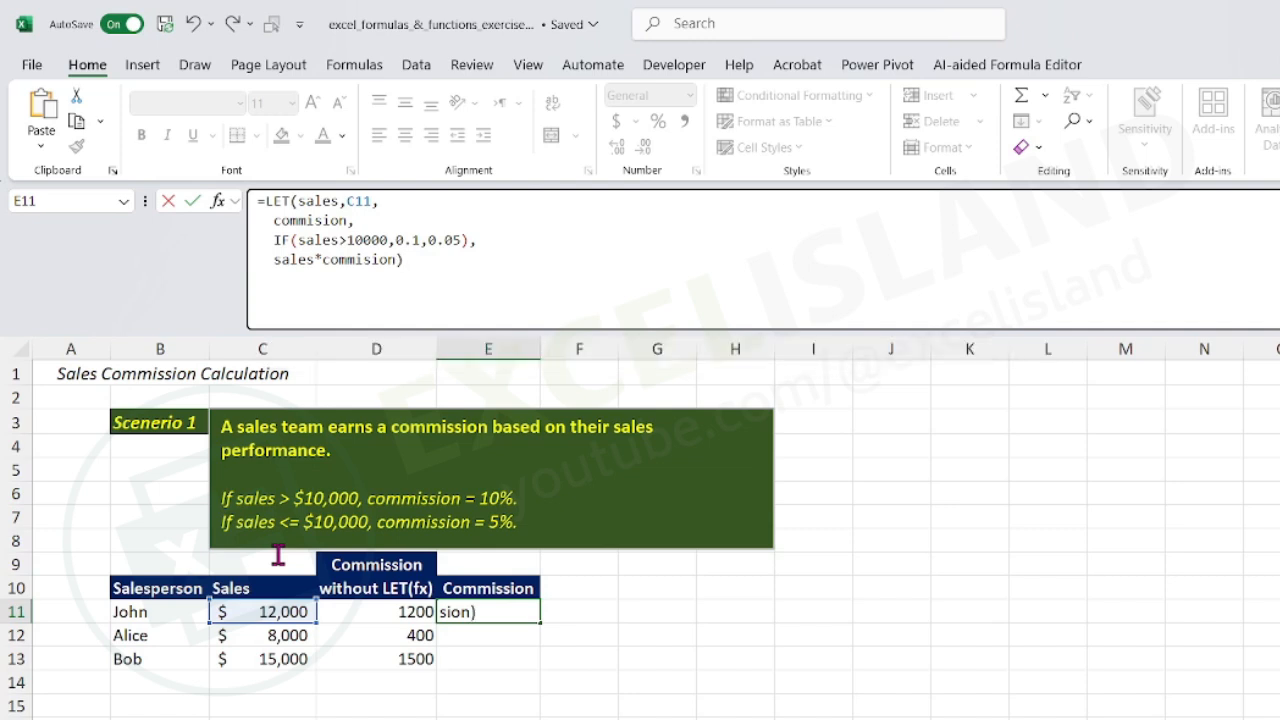
pyautogui.press('Return')
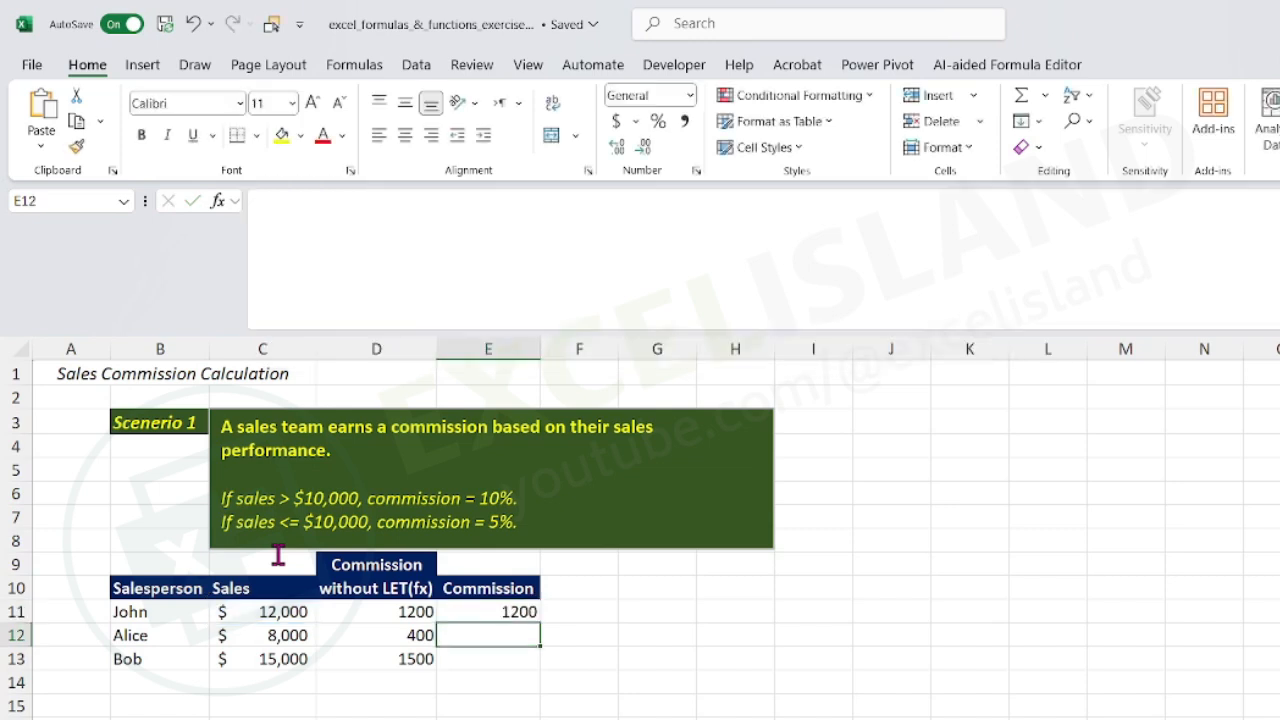
# - Copy the LET formula from E11 down through E13 and review the complete formula text
pyautogui.click(494, 611)
pyautogui.moveTo(541, 623); pyautogui.dragTo(541, 668)
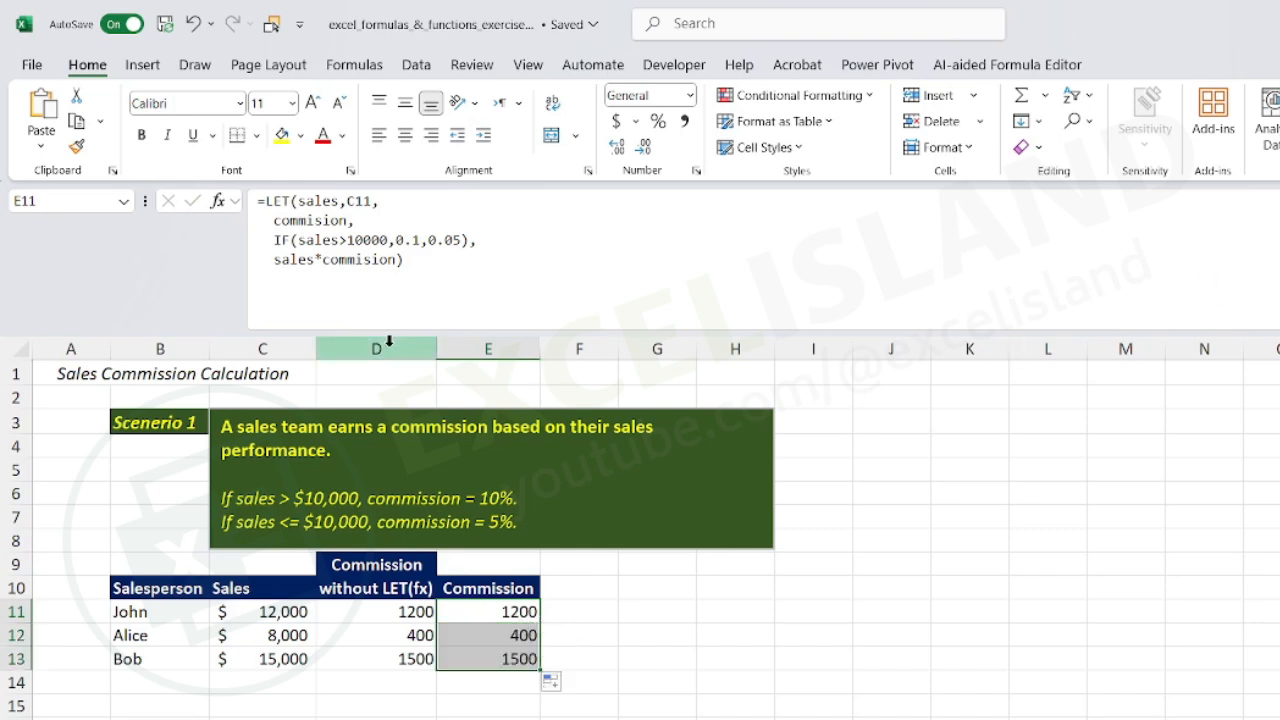
pyautogui.moveTo(429, 257); pyautogui.dragTo(245, 205)
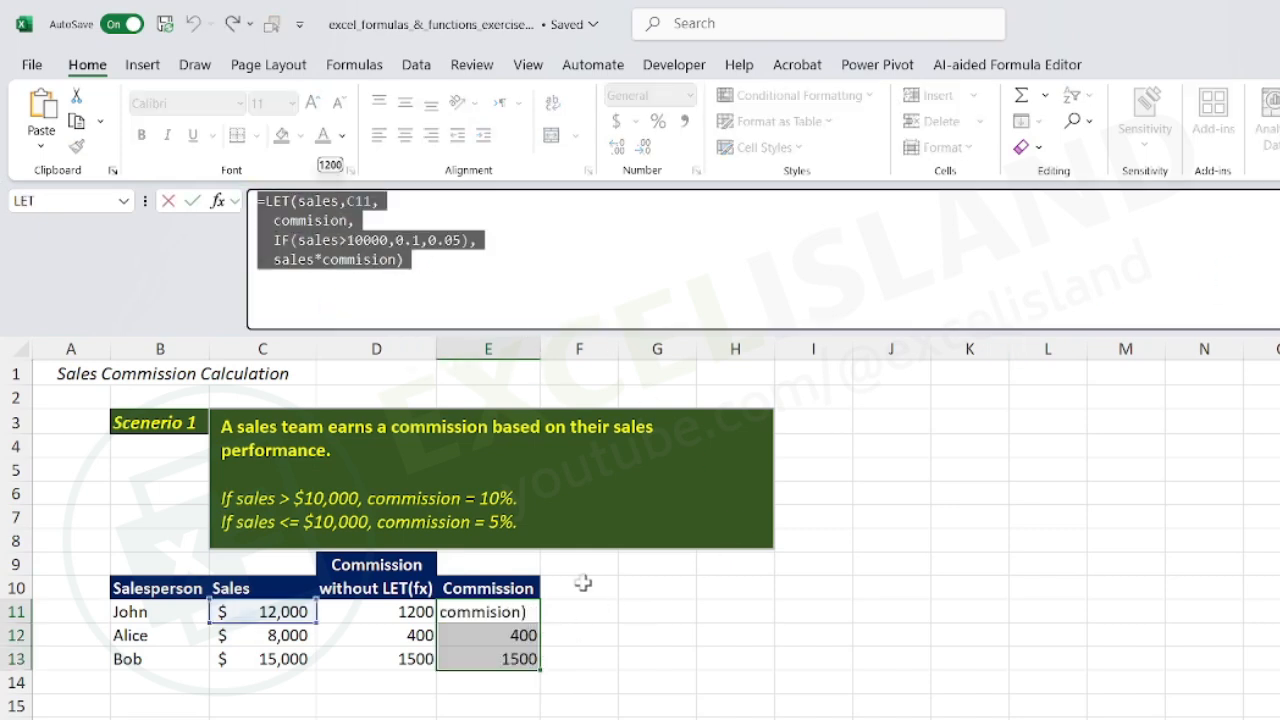
pyautogui.click(443, 270)
pyautogui.press('Return')
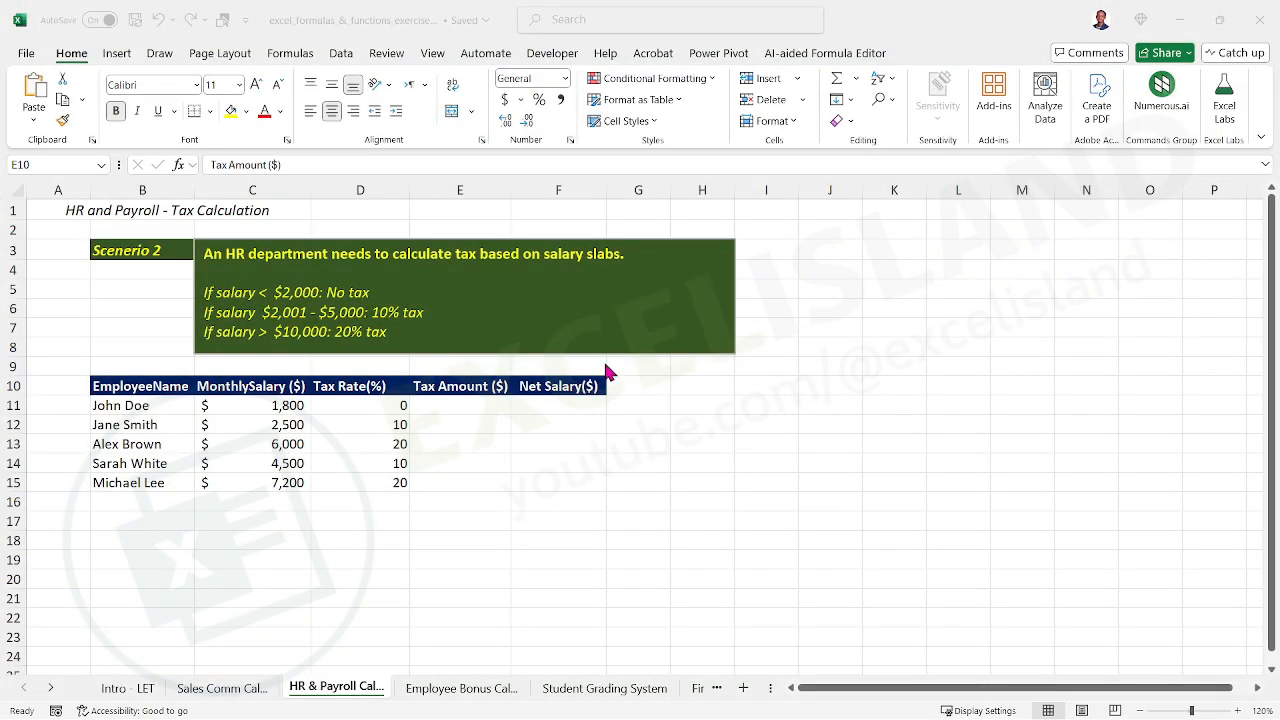
# - Examine the HR and Payroll tax calculation sheet: its title and the monthly salary, tax rate, tax amount and net salary columns
pyautogui.click(66, 209)
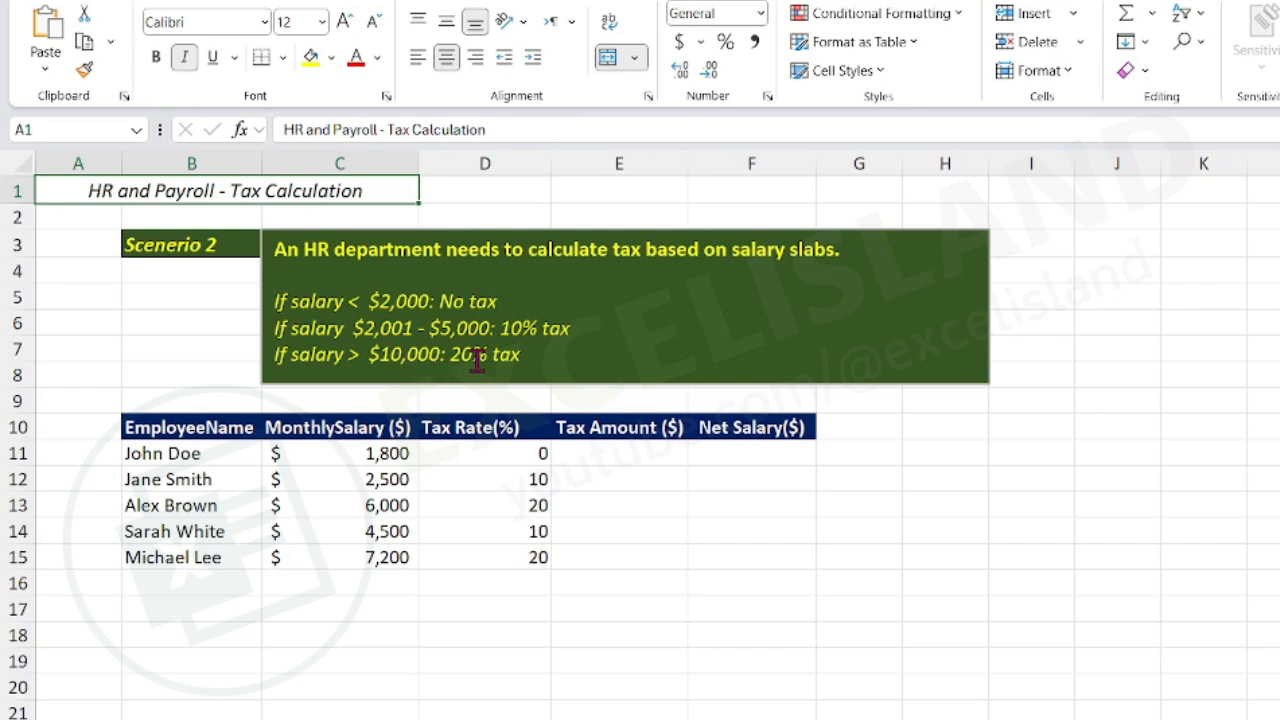
pyautogui.click(616, 430)
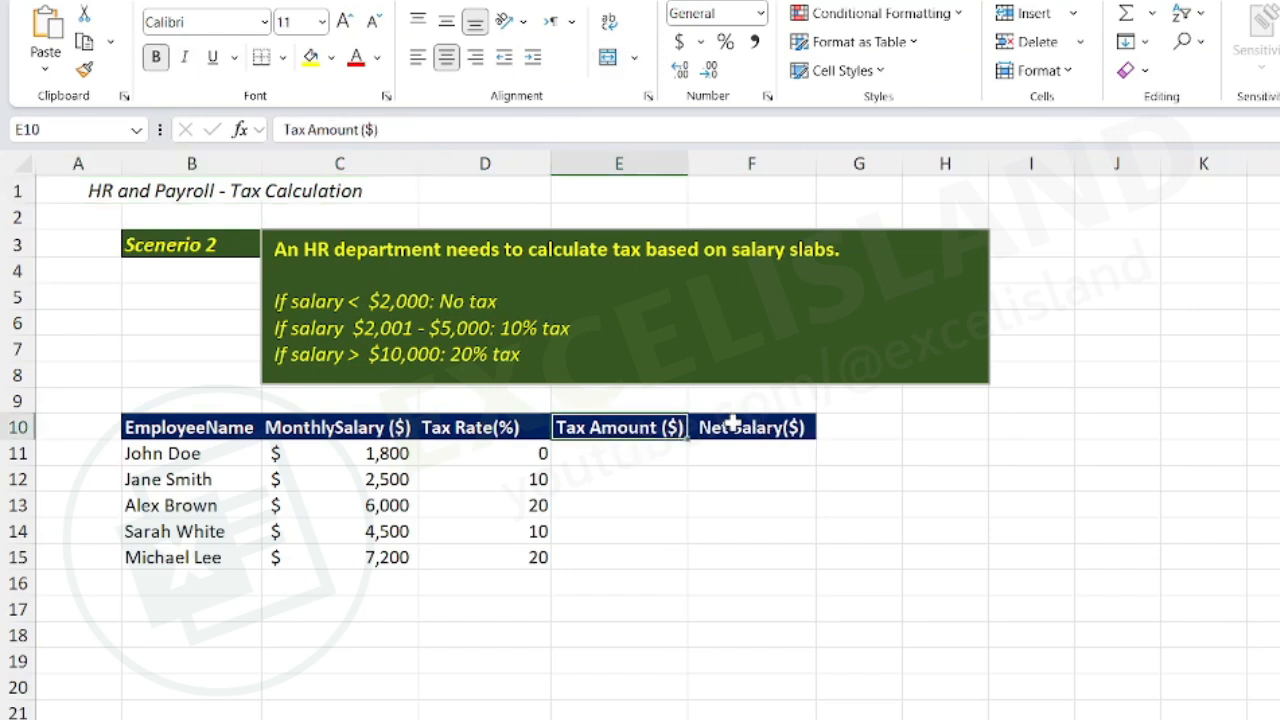
pyautogui.click(735, 428)
pyautogui.click(619, 455)
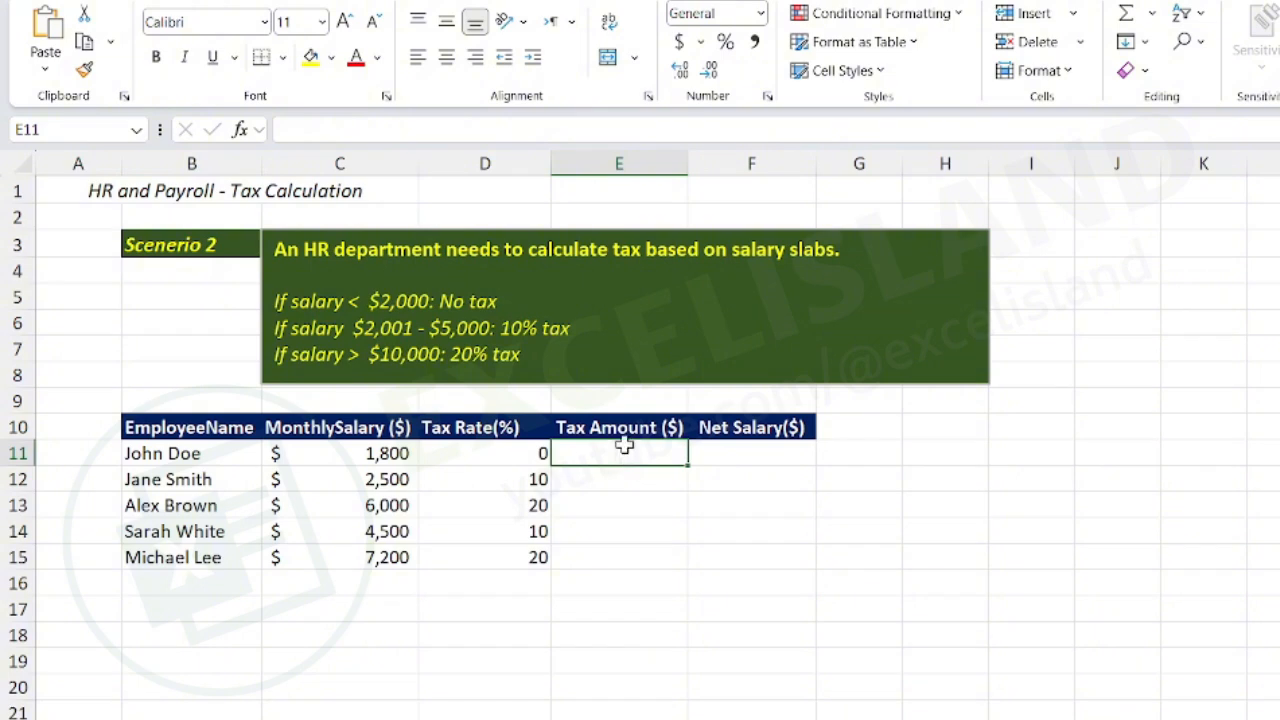
pyautogui.moveTo(325, 428); pyautogui.dragTo(342, 544)
pyautogui.moveTo(443, 428); pyautogui.dragTo(475, 563)
pyautogui.click(715, 428)
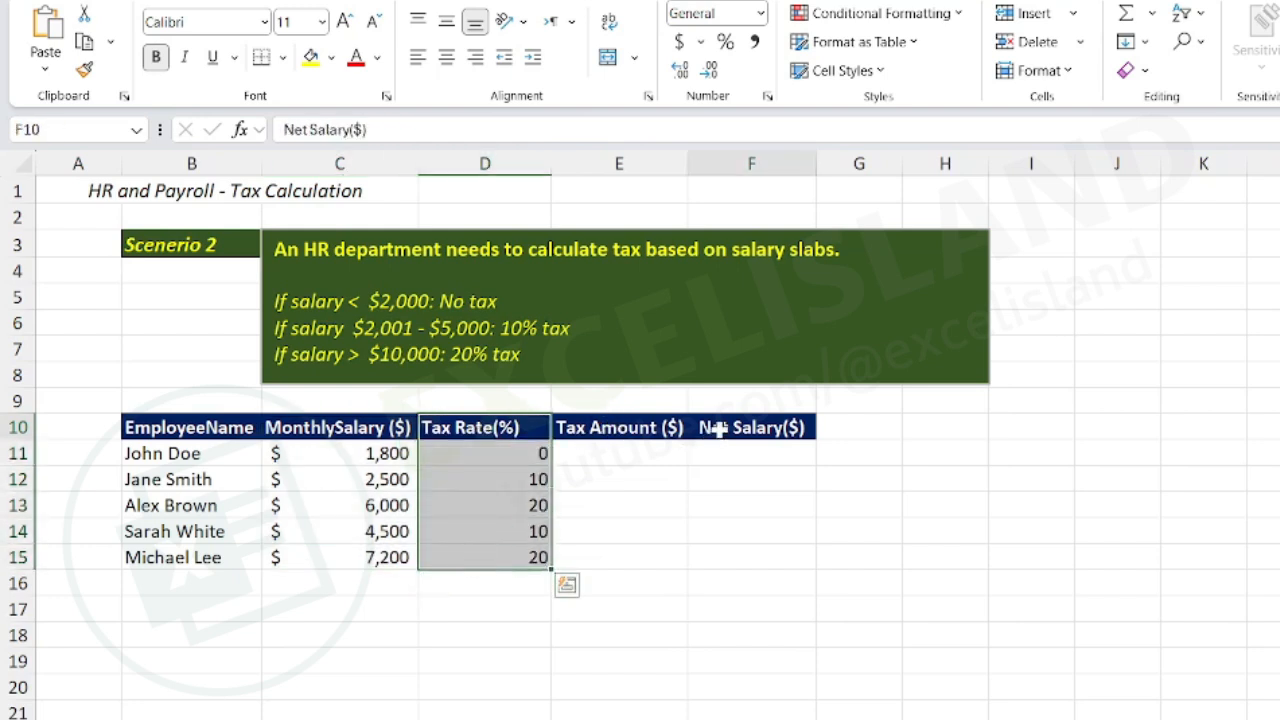
pyautogui.click(604, 426)
pyautogui.click(348, 434)
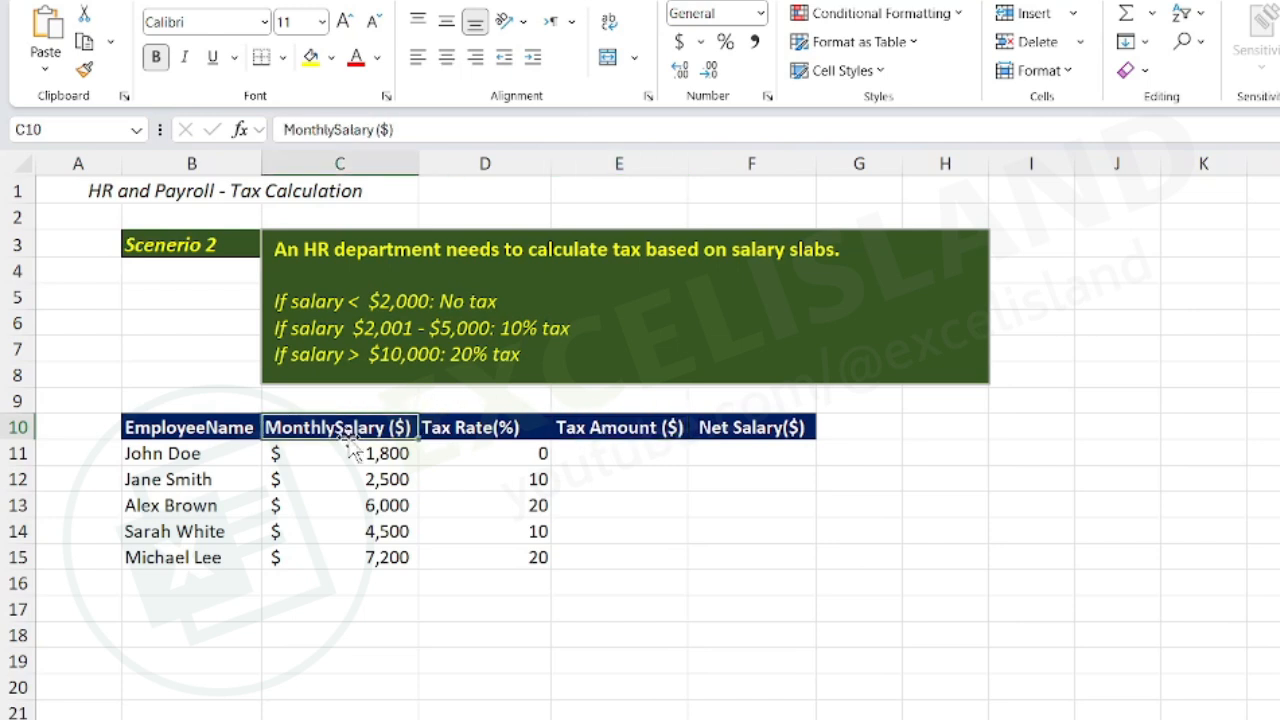
pyautogui.moveTo(643, 426); pyautogui.dragTo(734, 563)
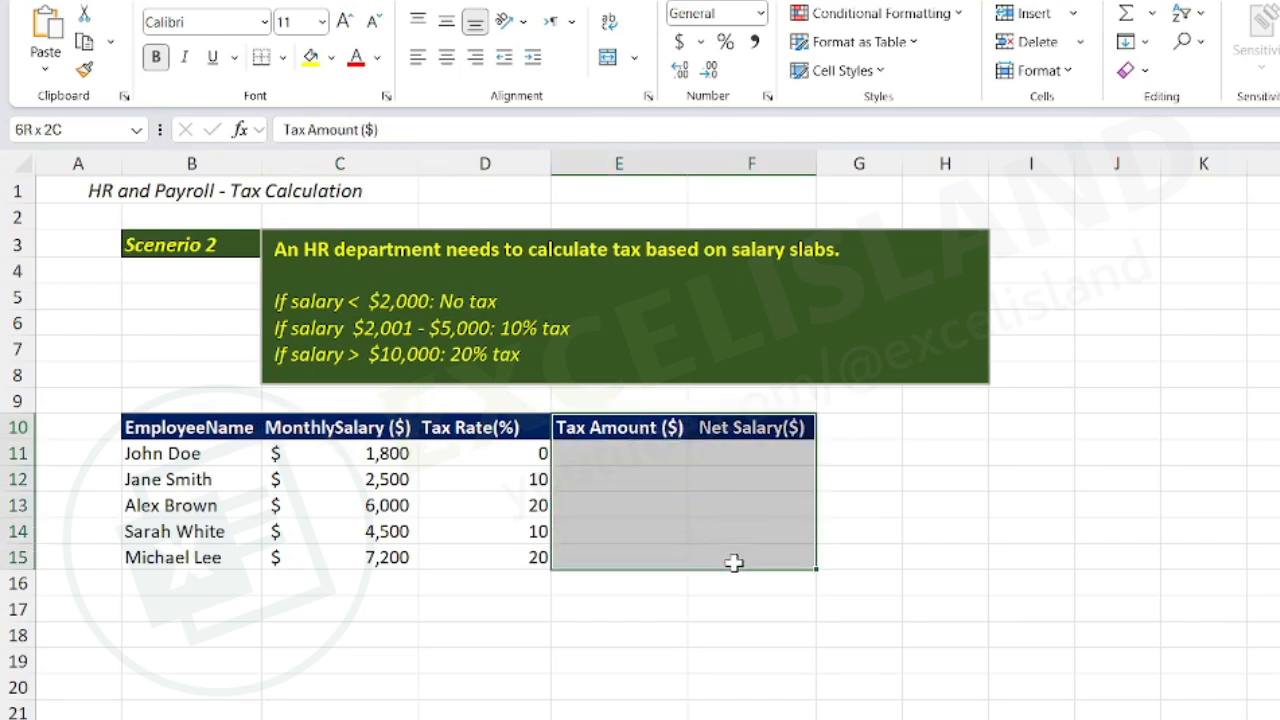
# - Start a LET formula in E11 in the expanded formula bar, defining the name salary as C11
pyautogui.click(625, 452)
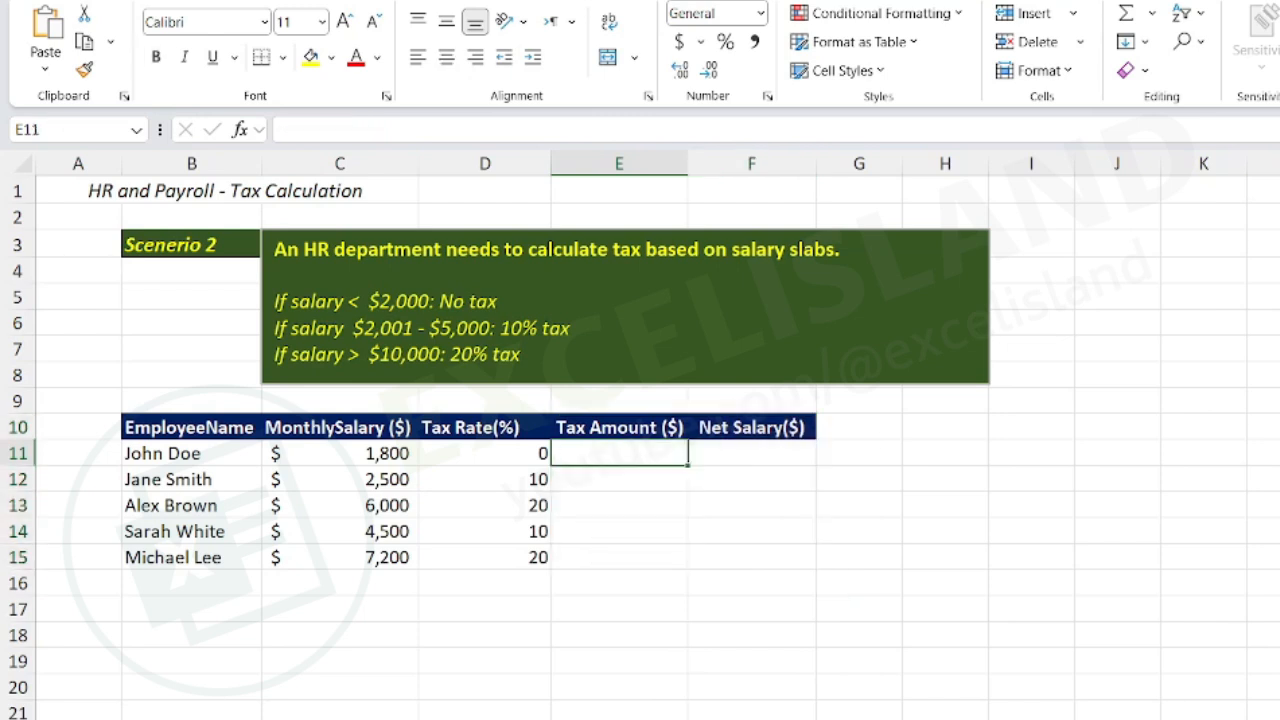
pyautogui.hotkey('ctrl', 'shift', 'u')
pyautogui.click(491, 143)
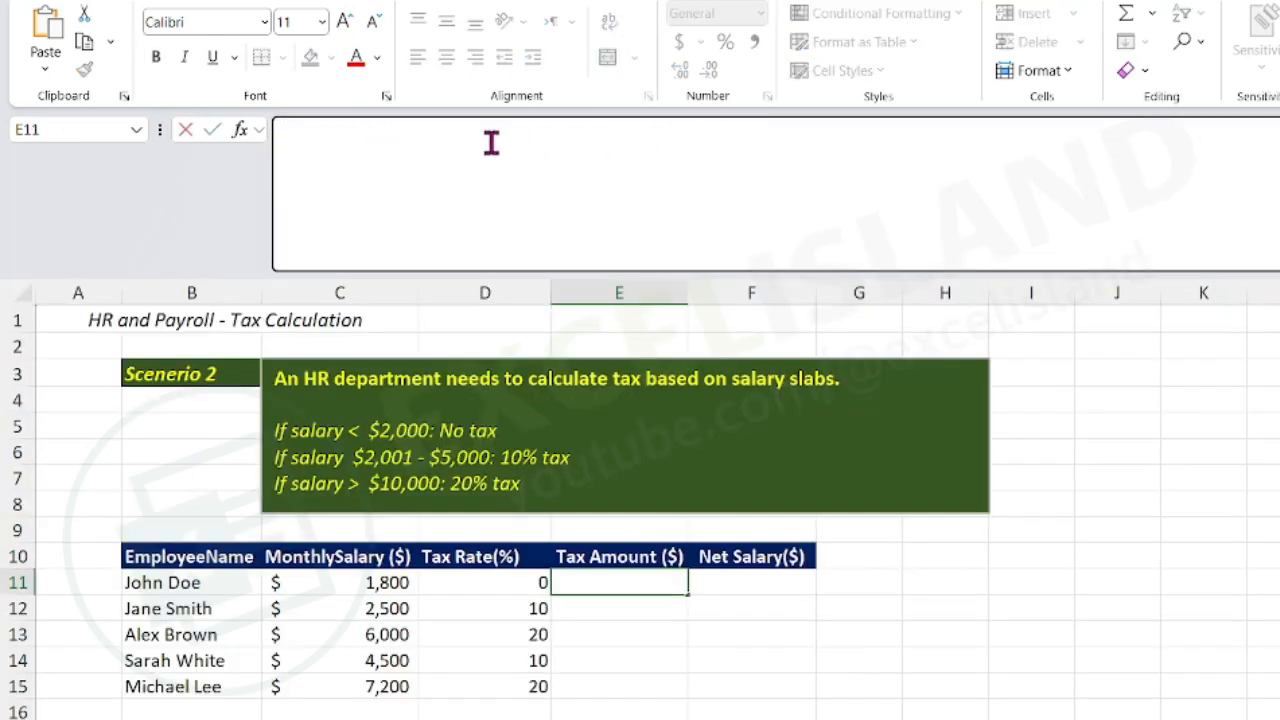
pyautogui.write('=let')
pyautogui.press('Tab')
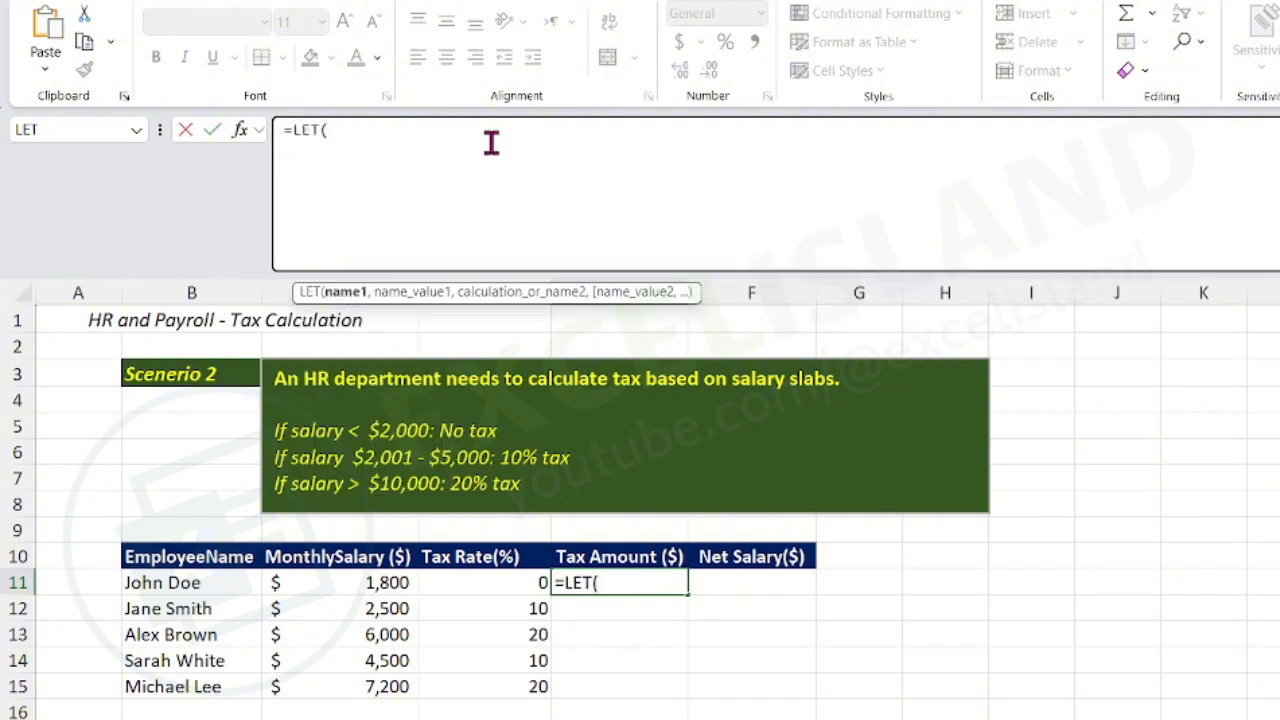
pyautogui.write('salary,')
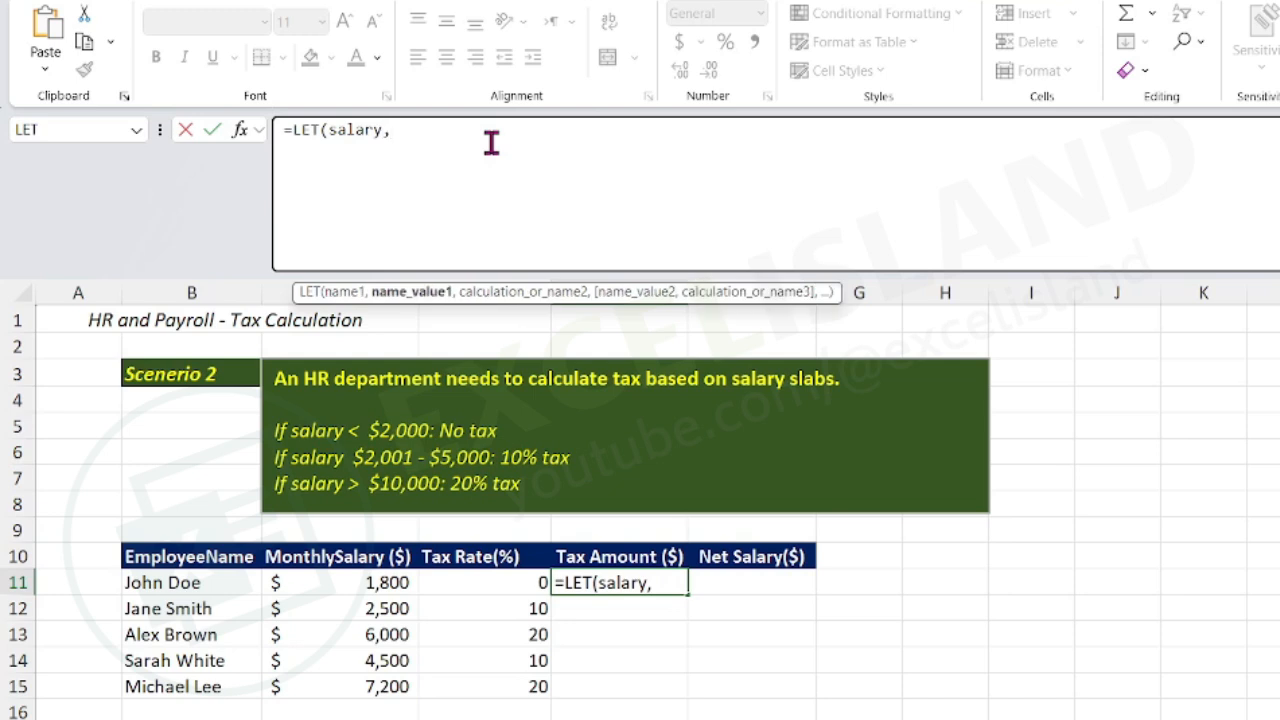
pyautogui.click(355, 585)
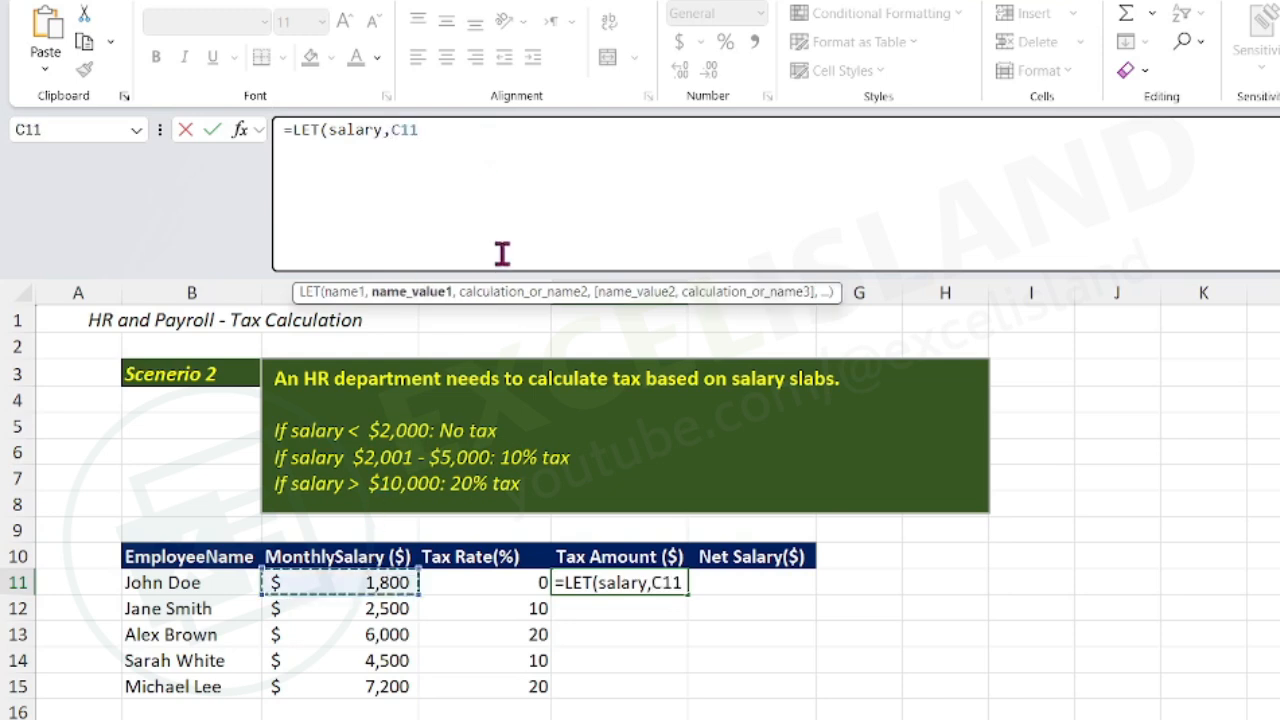
pyautogui.write(',')
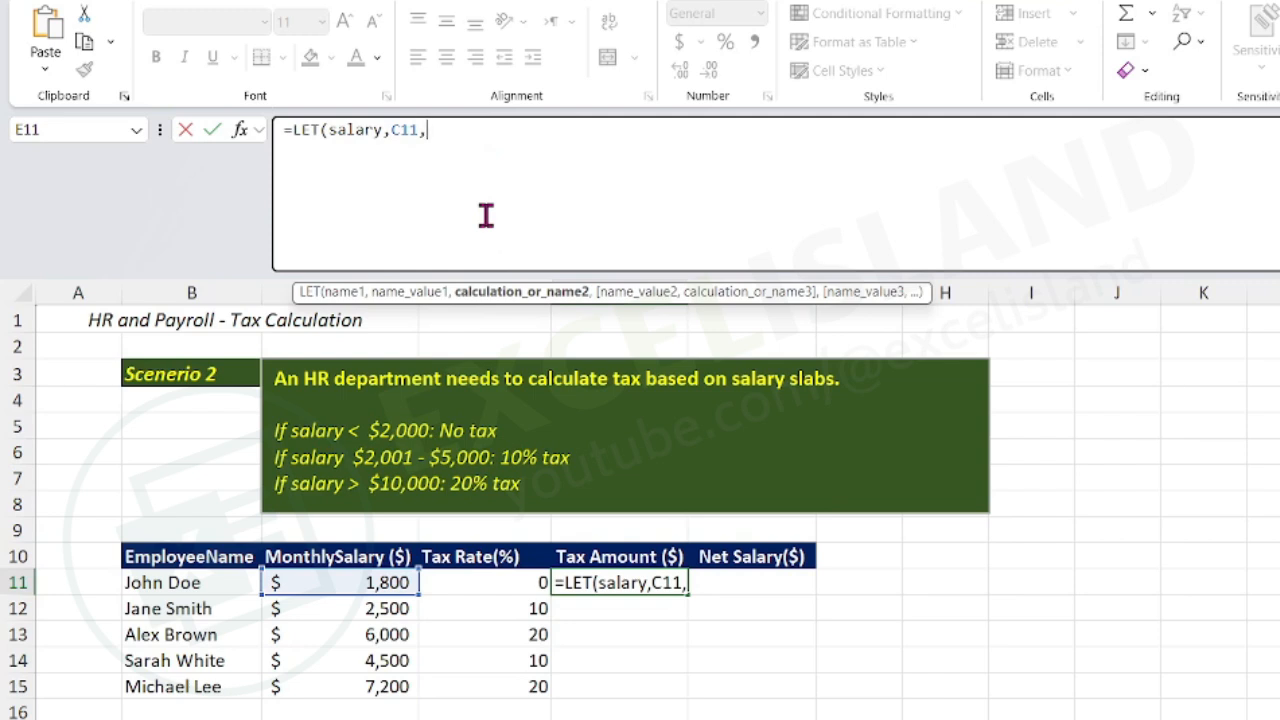
# - Add the name taxrate to the E11 formula on a new line, starting its value below with IF(salary<=2000,0,
pyautogui.hotkey('alt', 'Return')
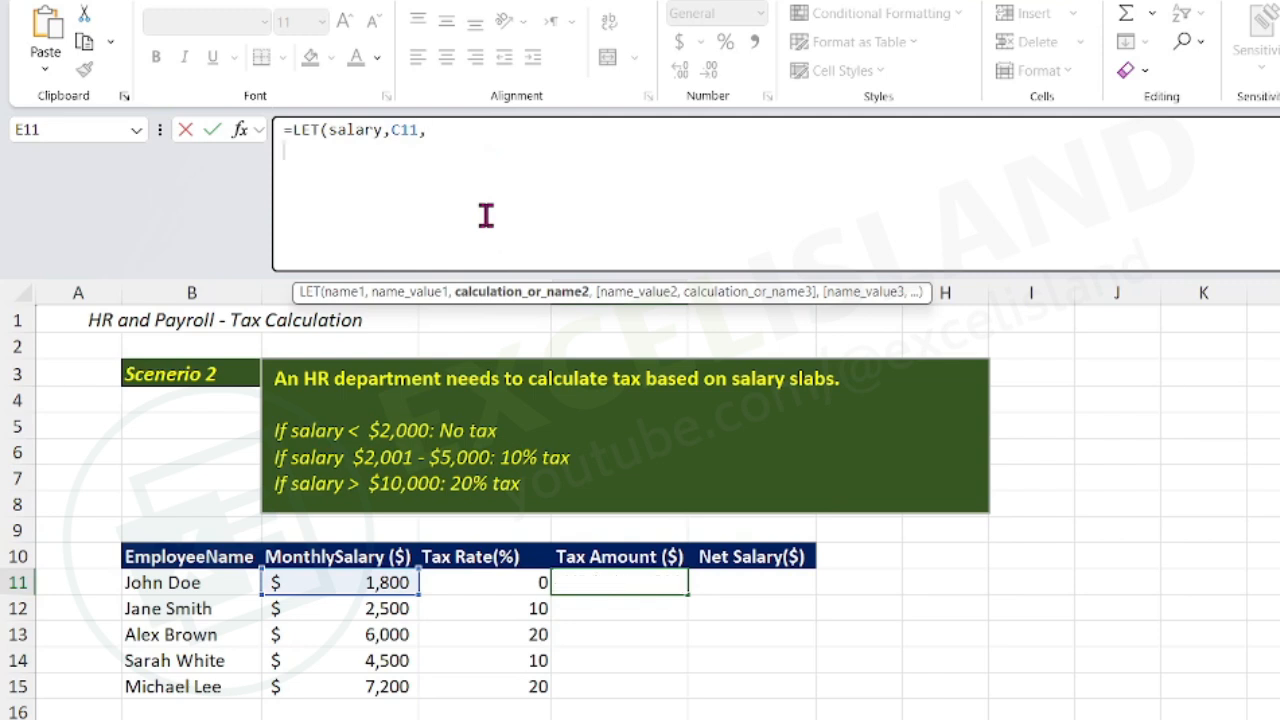
pyautogui.write('taxra')
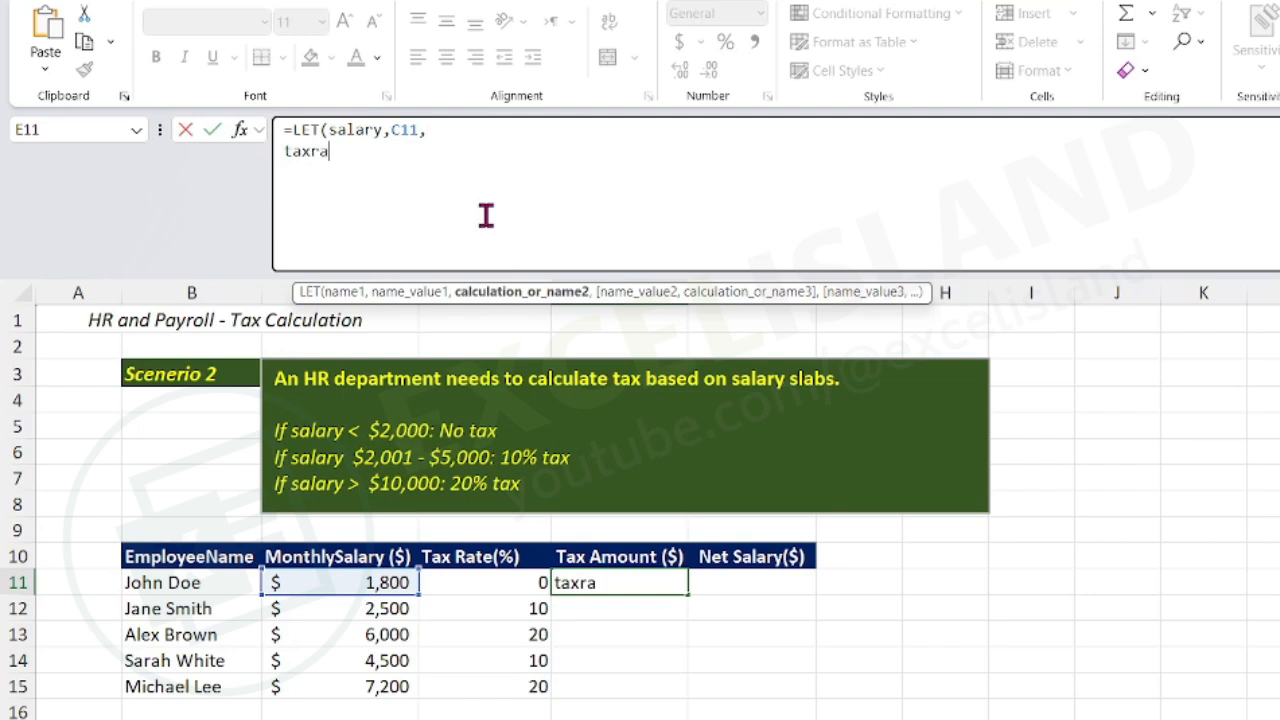
pyautogui.write('te,')
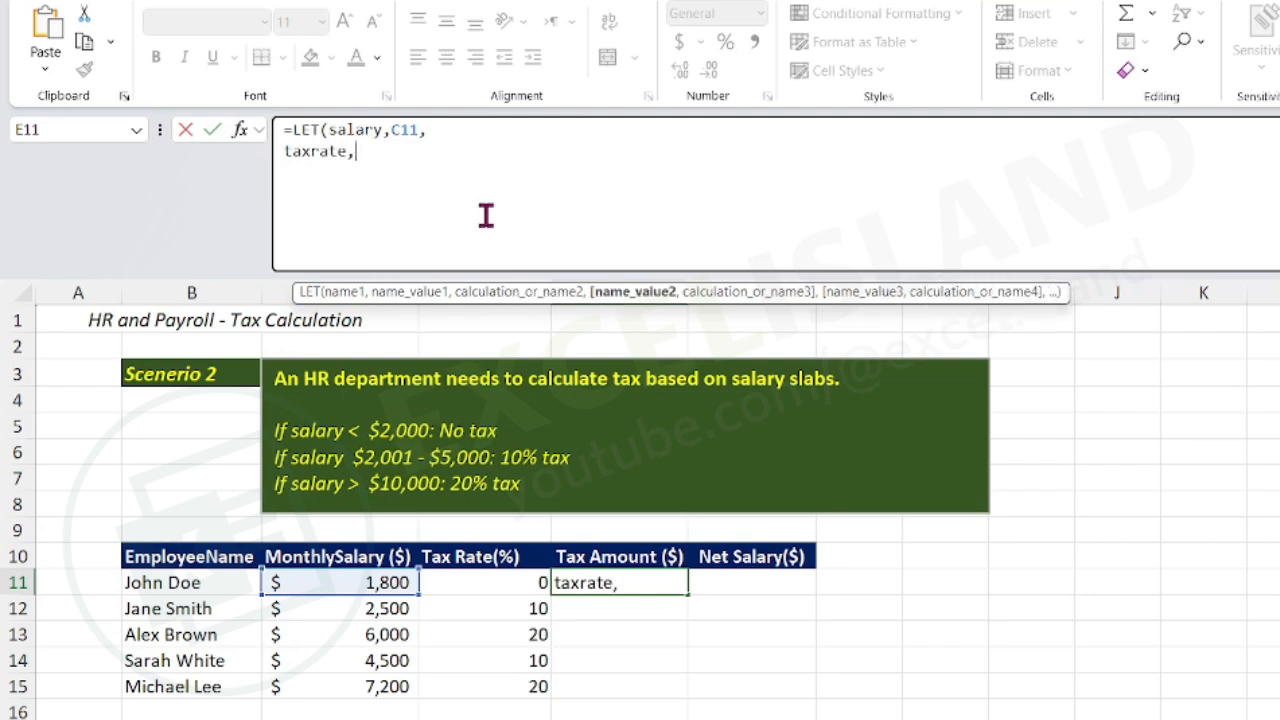
pyautogui.hotkey('alt', 'Return')
pyautogui.write('if')
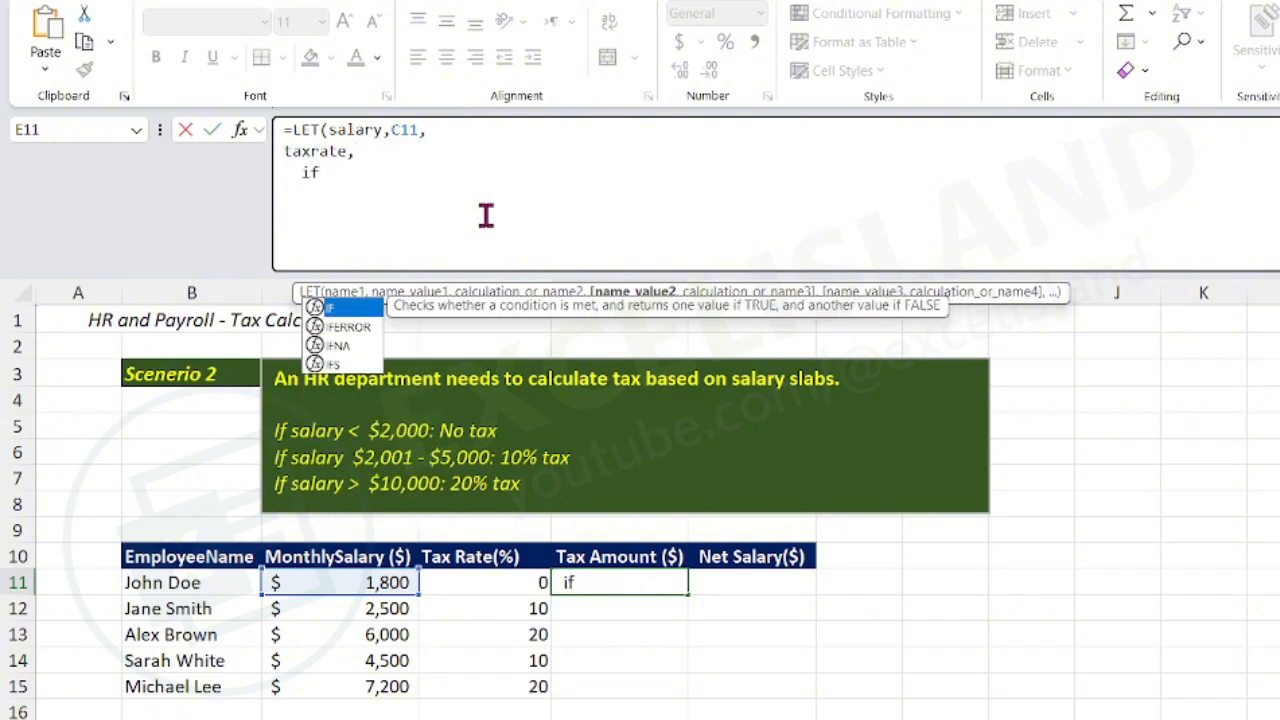
pyautogui.press('Tab')
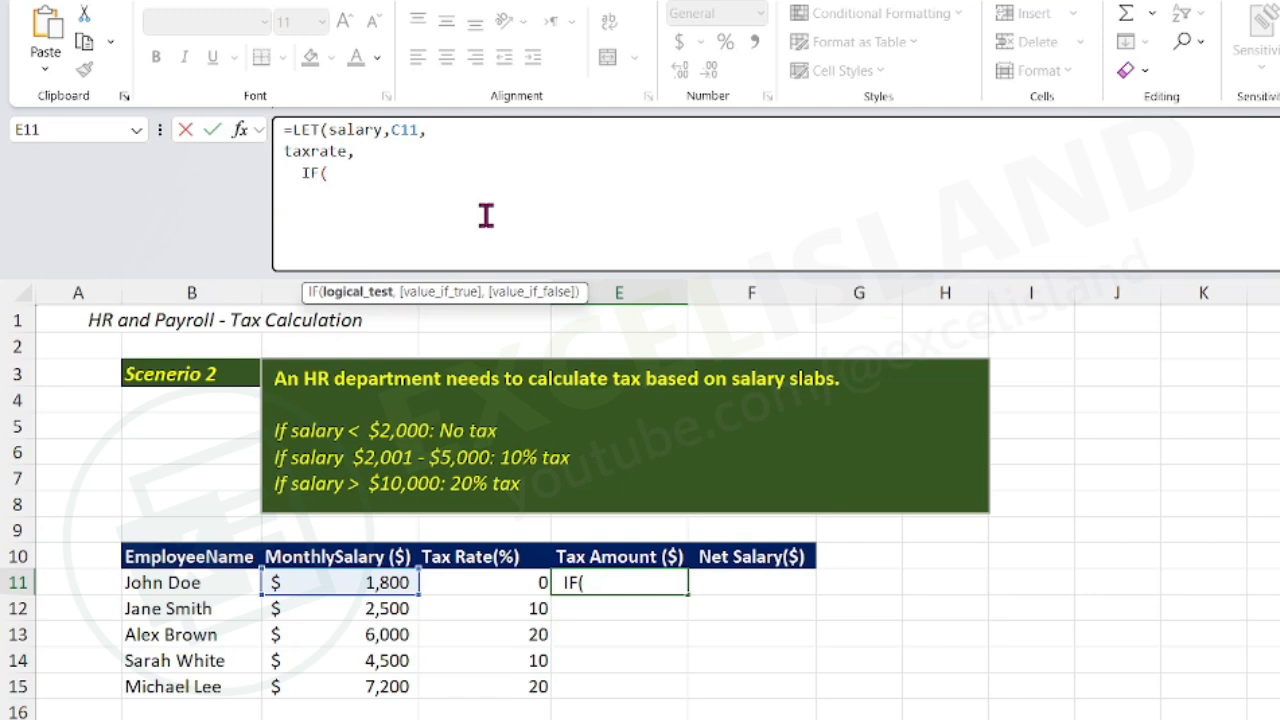
pyautogui.write('salary')
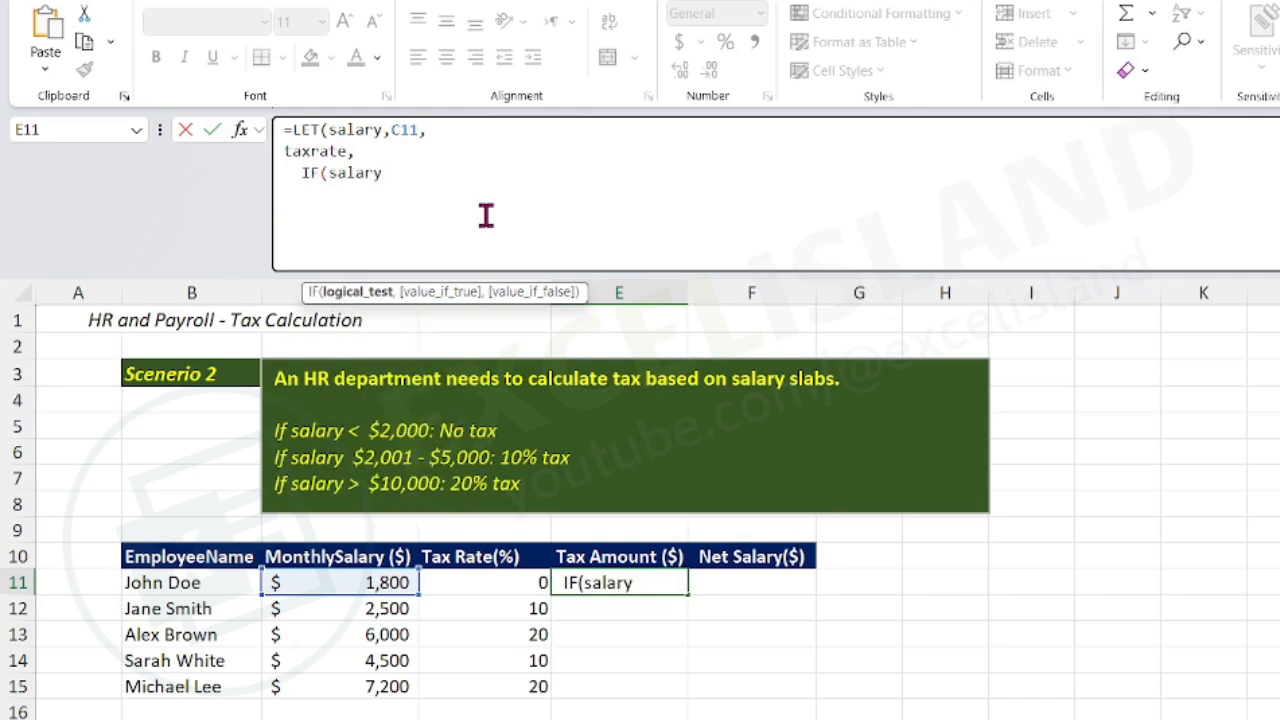
pyautogui.write('<=200')
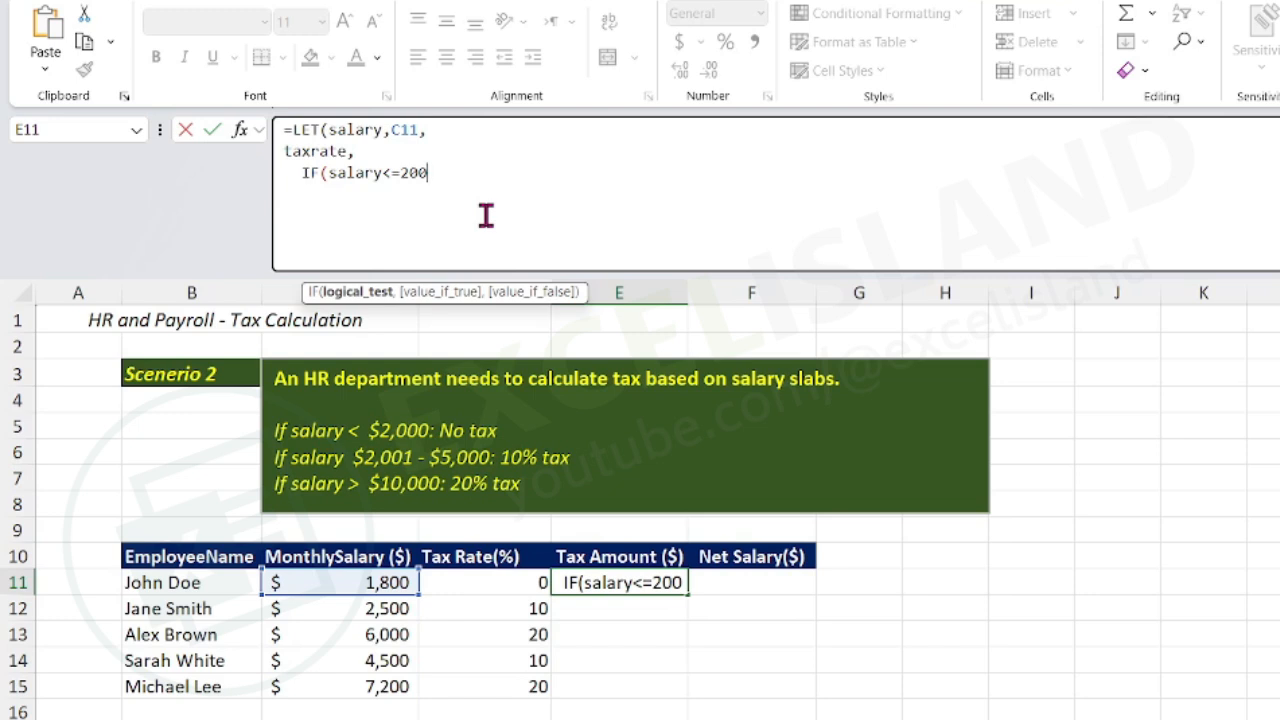
pyautogui.write('0')
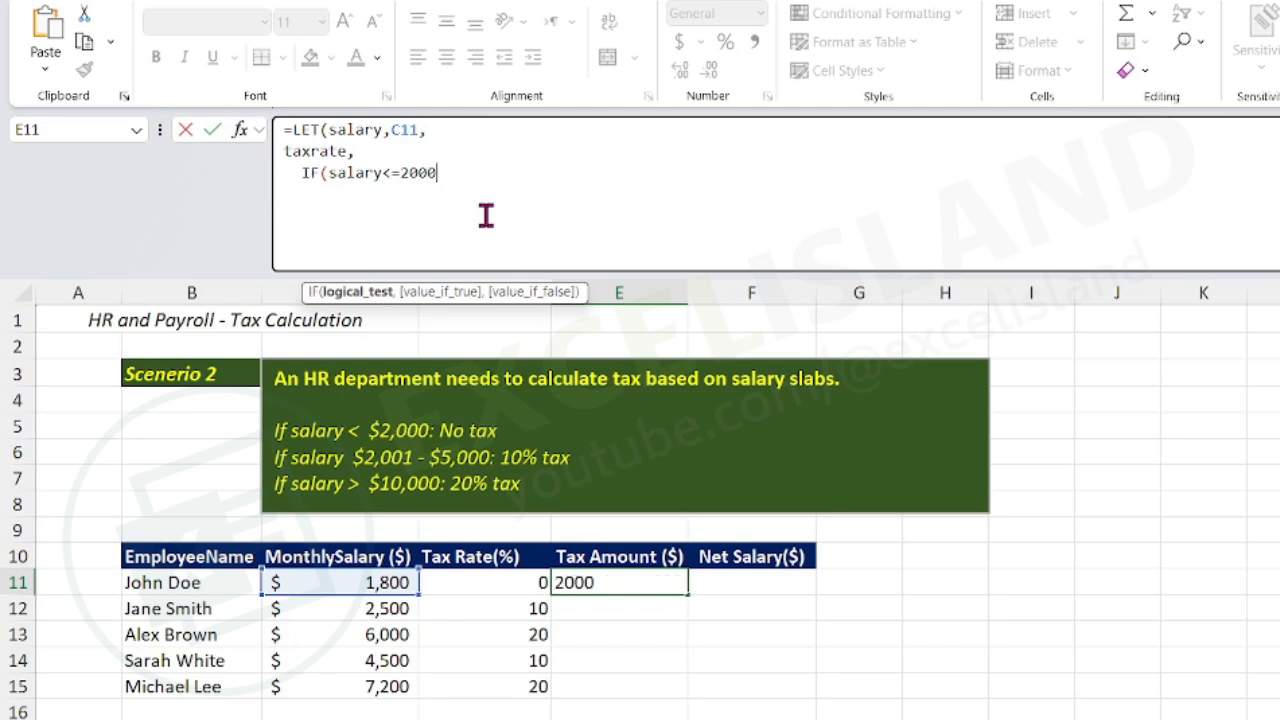
pyautogui.write(',')
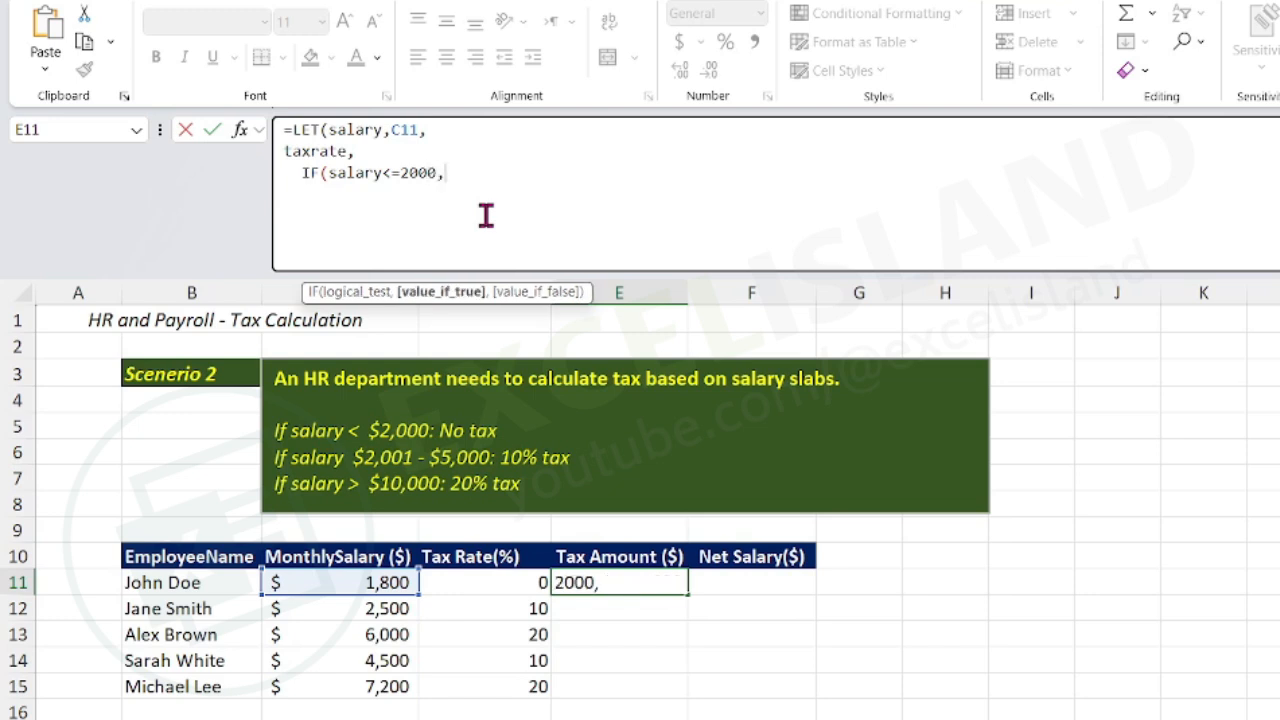
pyautogui.write('0,')
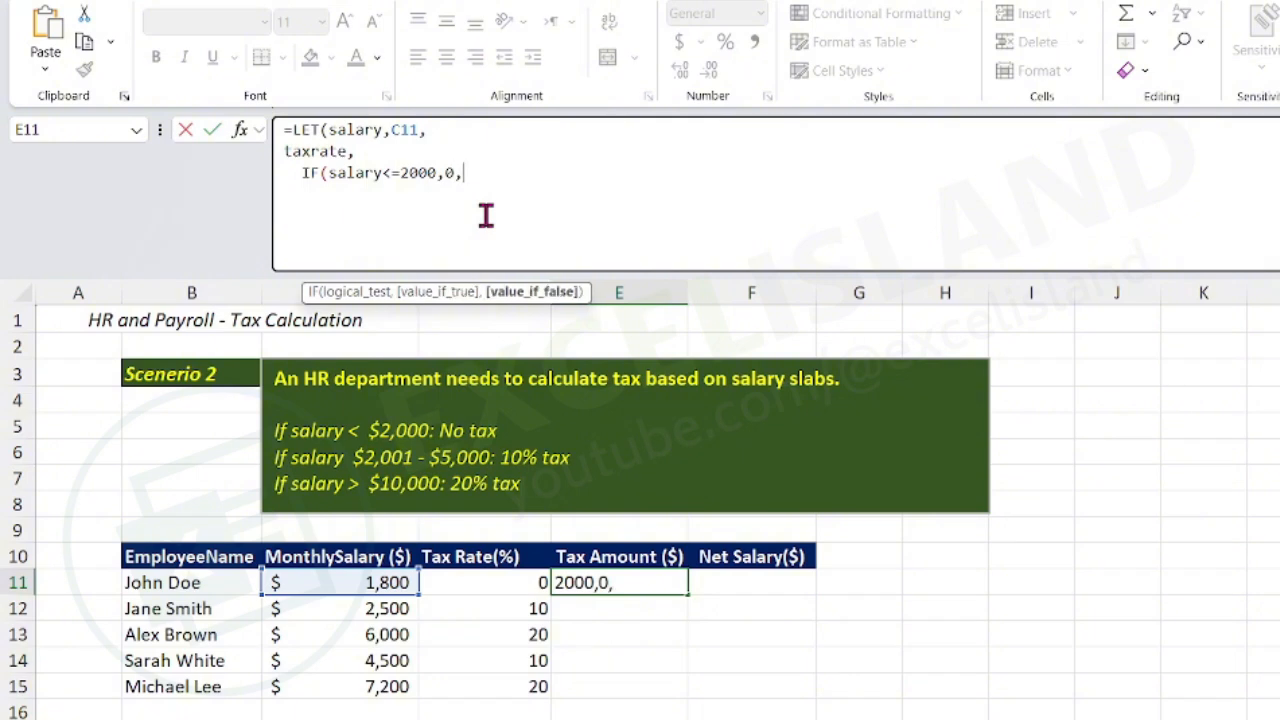
# - Nest IF(salary<=5000,0.1,0.2) on a new line as the false value and close the taxrate definition in E11
pyautogui.hotkey('alt', 'Return')
pyautogui.write('if')
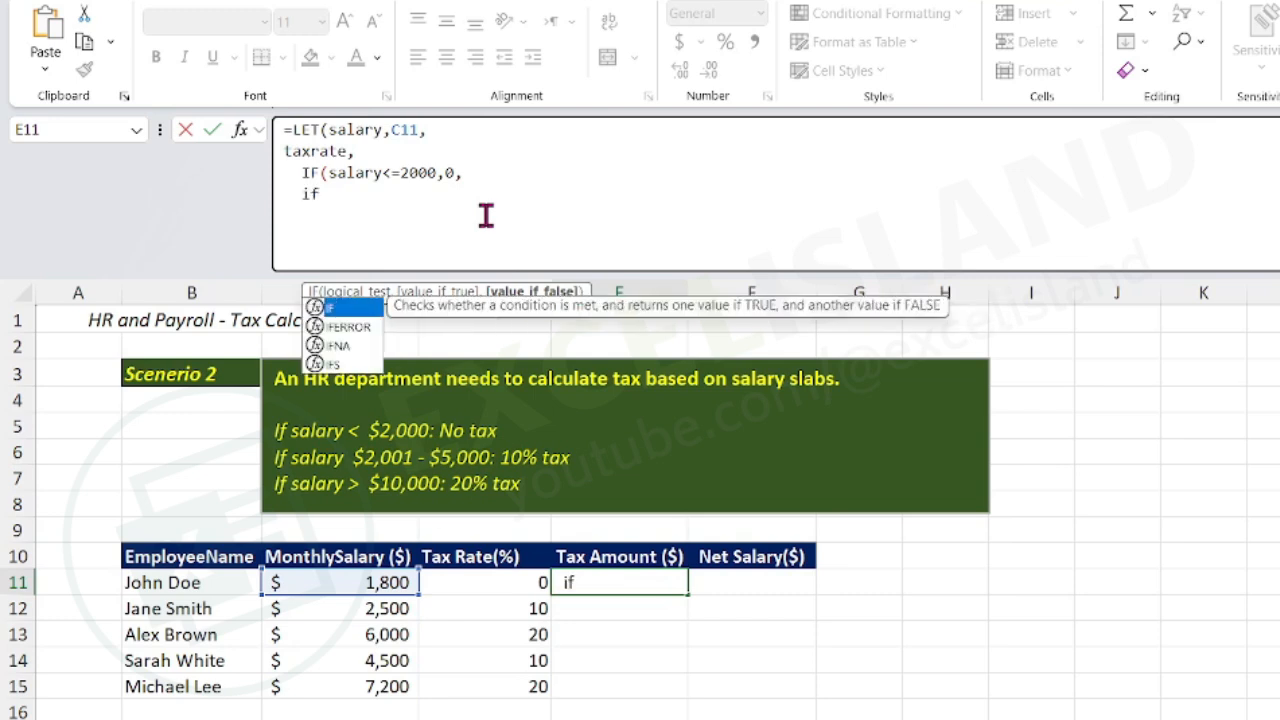
pyautogui.press('Tab')
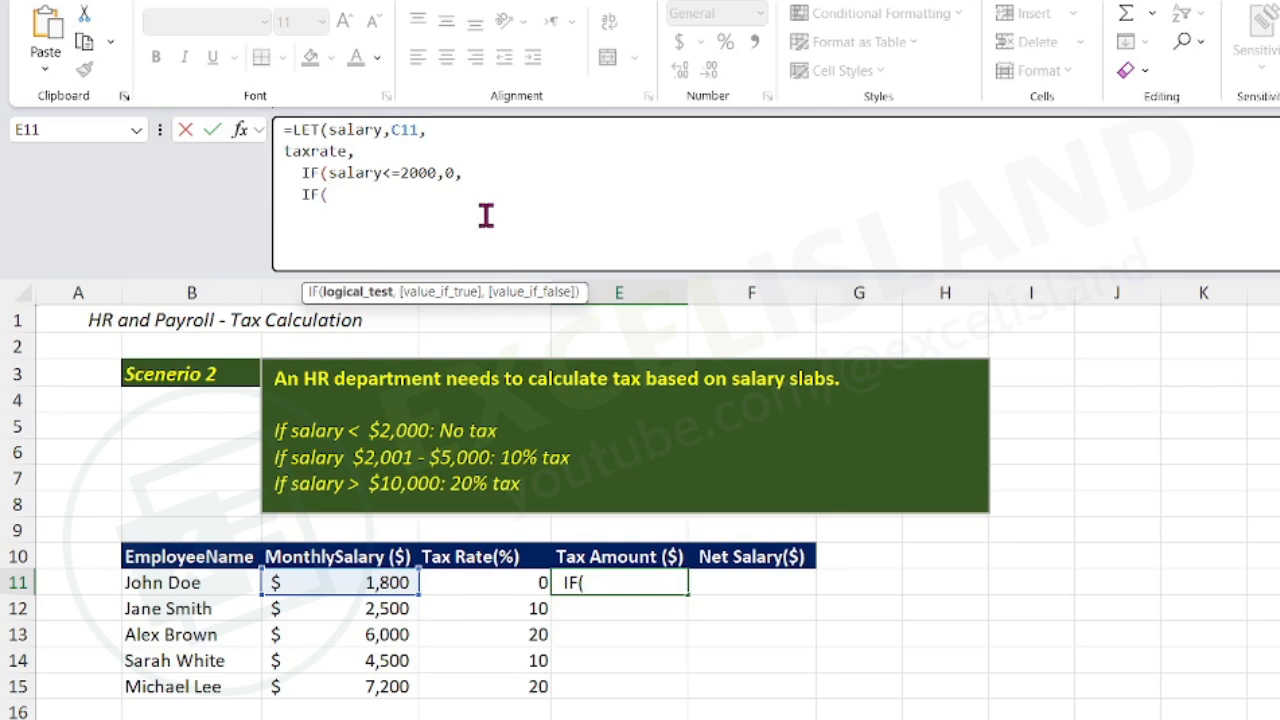
pyautogui.write('salary')
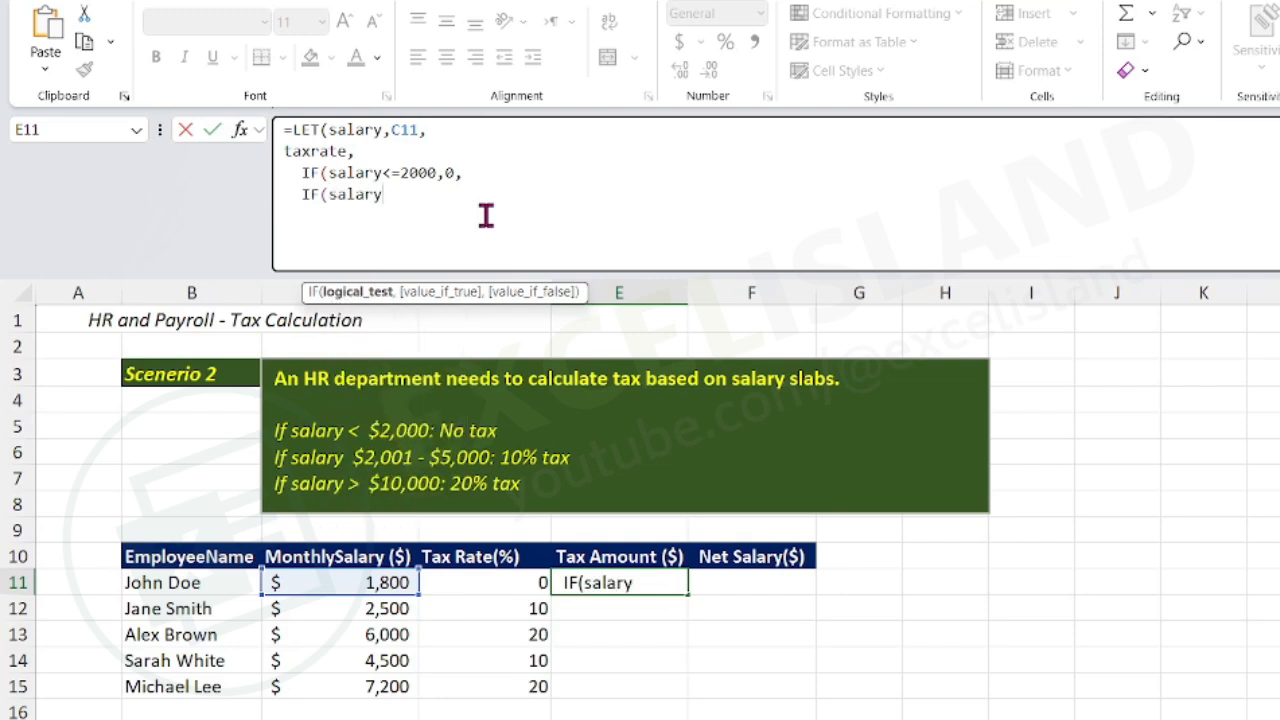
pyautogui.write('<=5000')
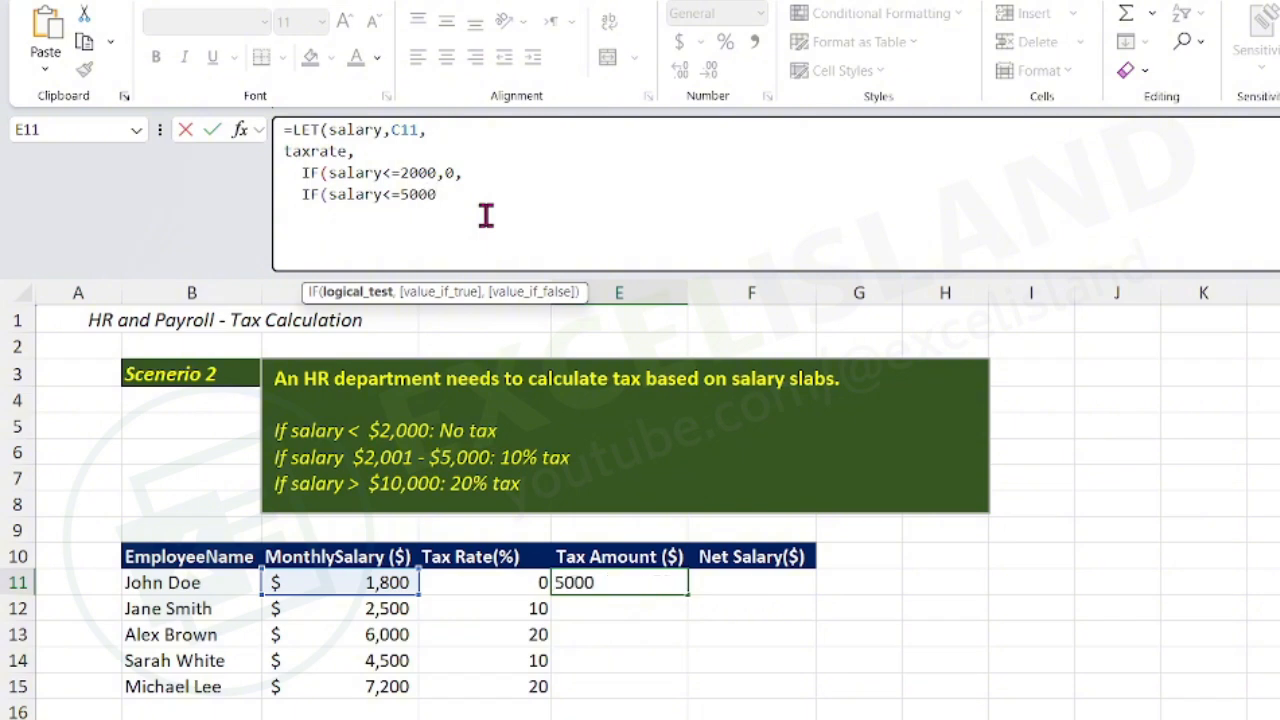
pyautogui.write(',0')
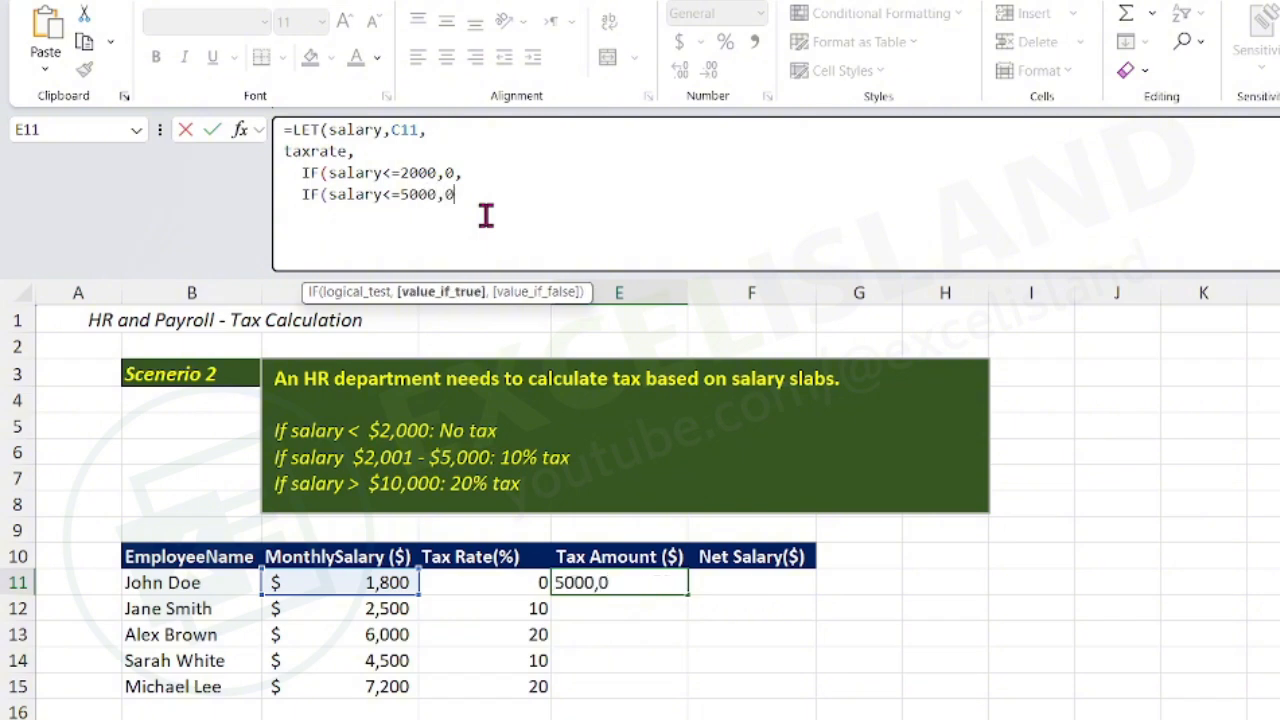
pyautogui.write('.1,')
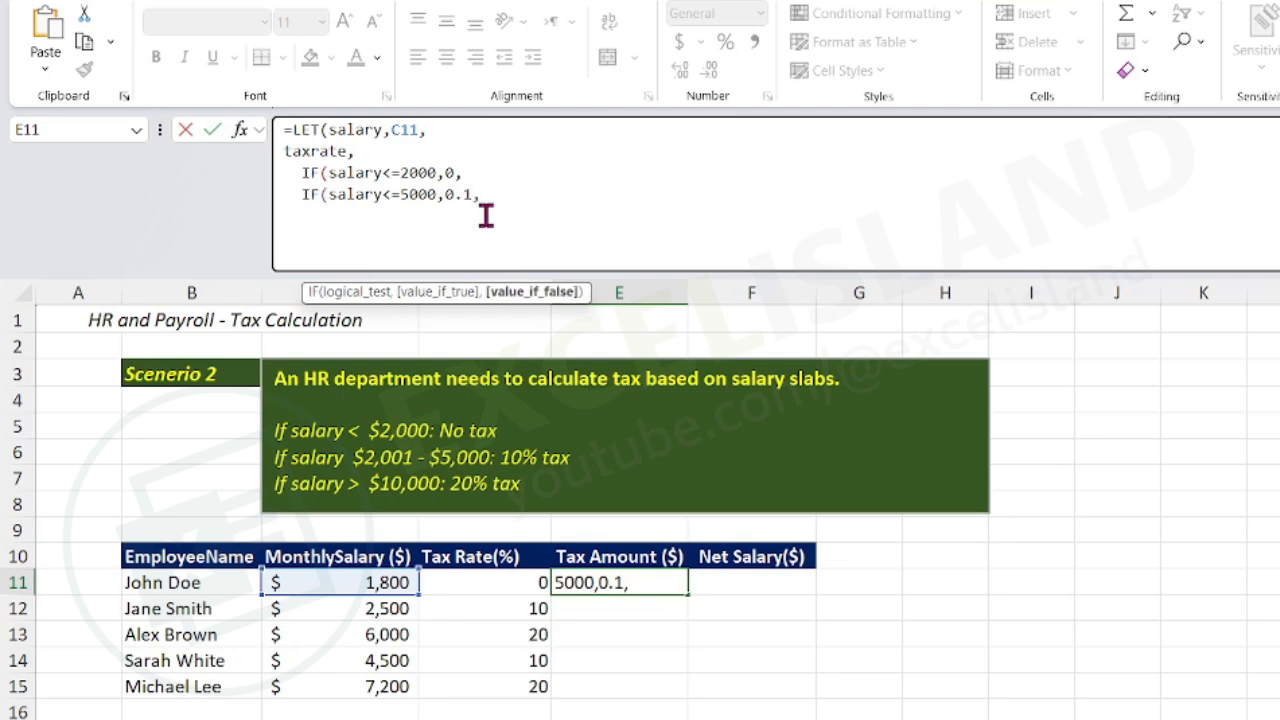
pyautogui.write('0')
pyautogui.write('.2)')
pyautogui.write(')),')
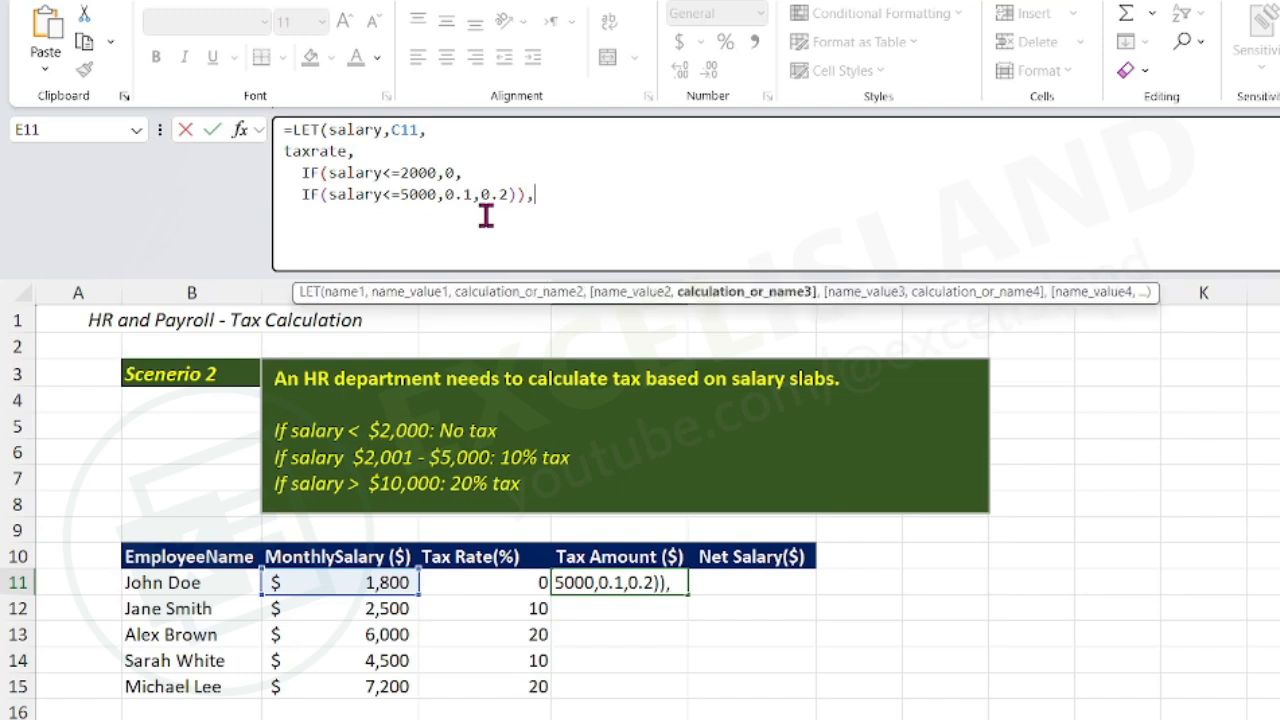
# - Complete the E11 LET formula with the calculation salary*taxrate on a new line, and fill it down through E15
pyautogui.hotkey('alt', 'Return')
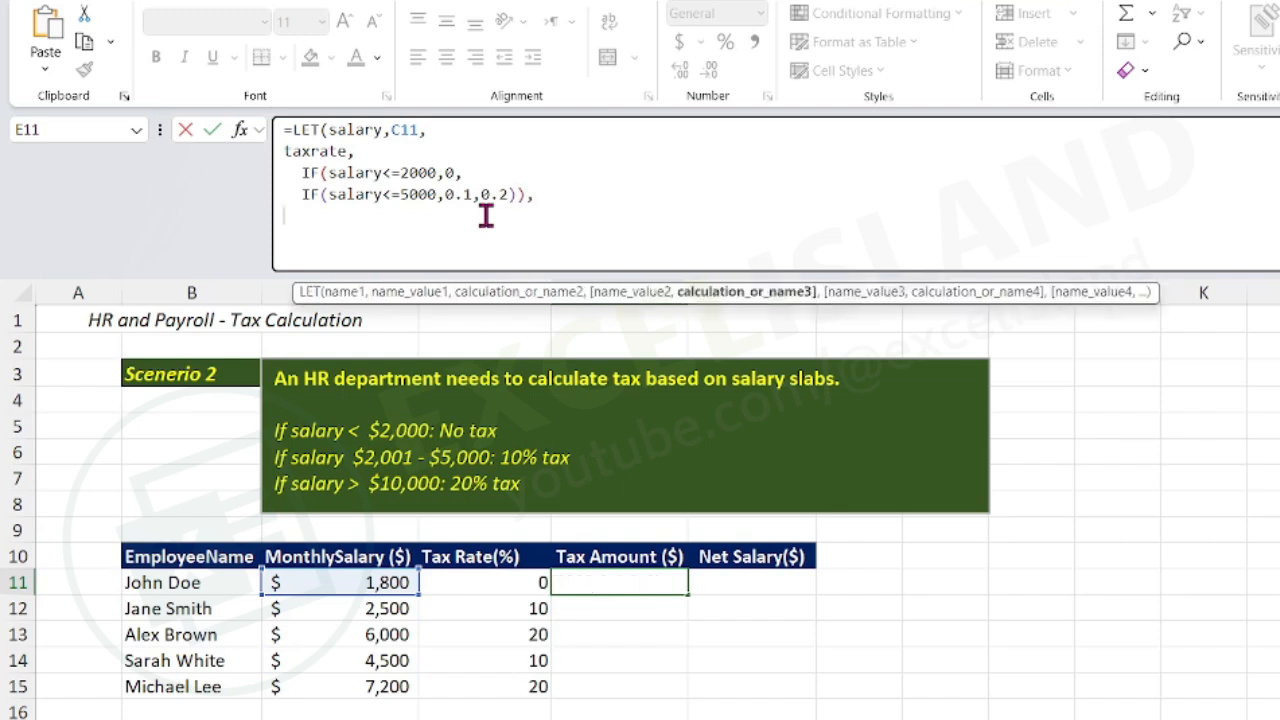
pyautogui.write('sal')
pyautogui.press('Tab')
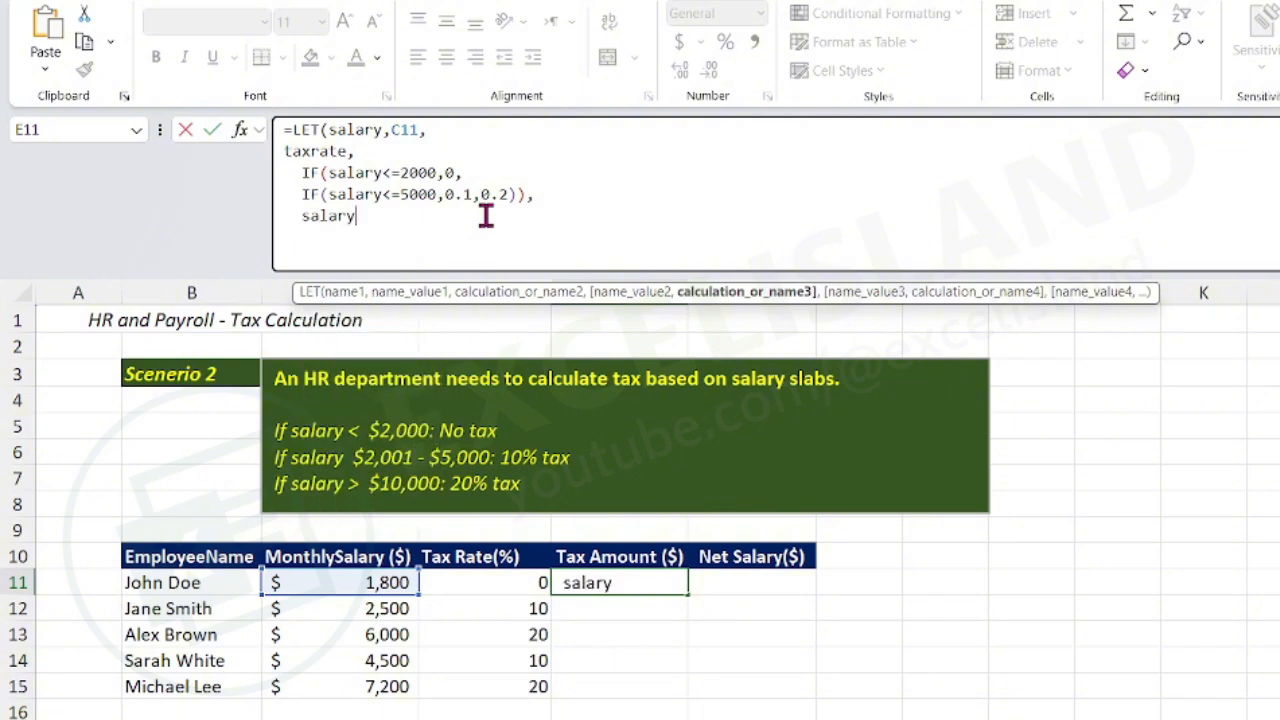
pyautogui.write('*ta')
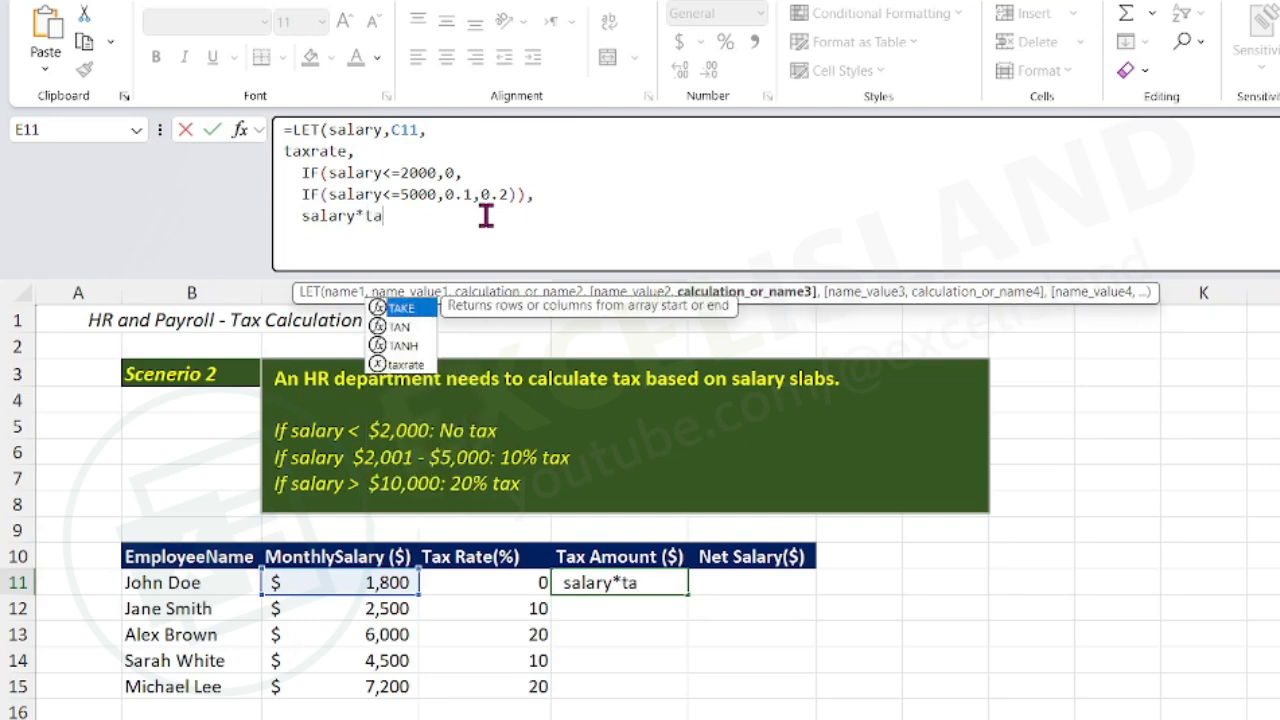
pyautogui.write('x')
pyautogui.press('Tab')
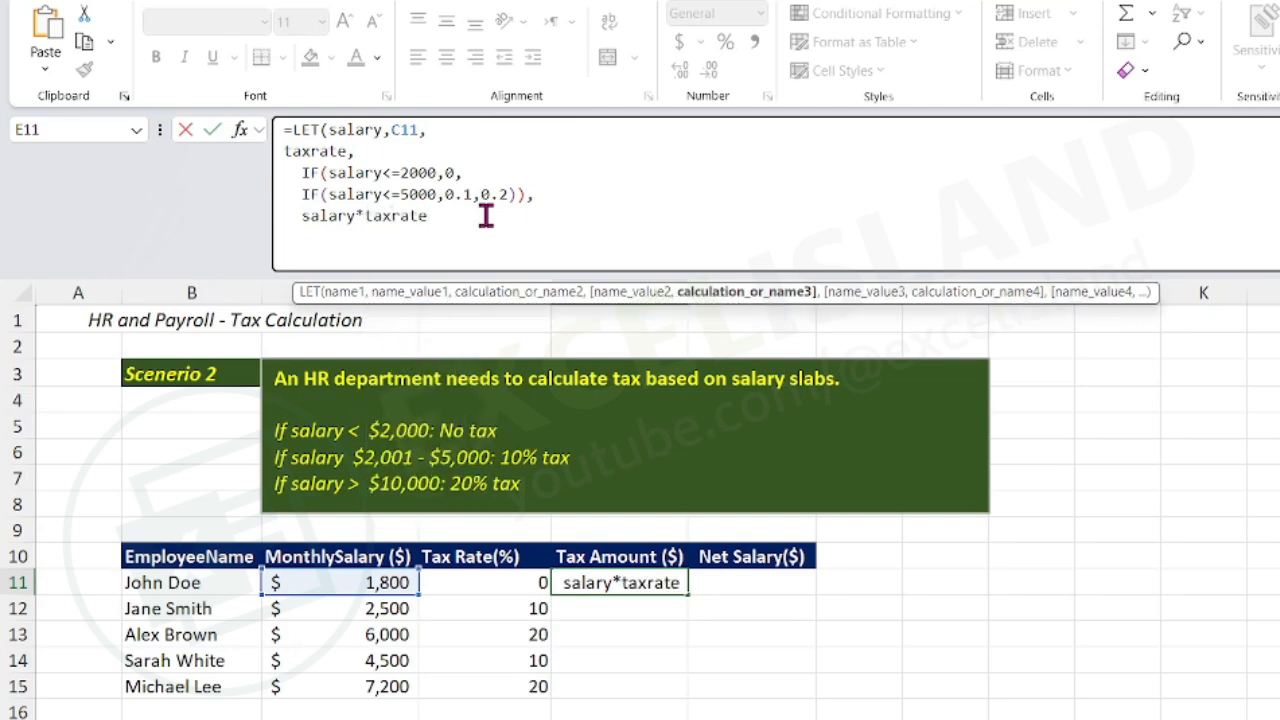
pyautogui.write(')')
pyautogui.press('Return')
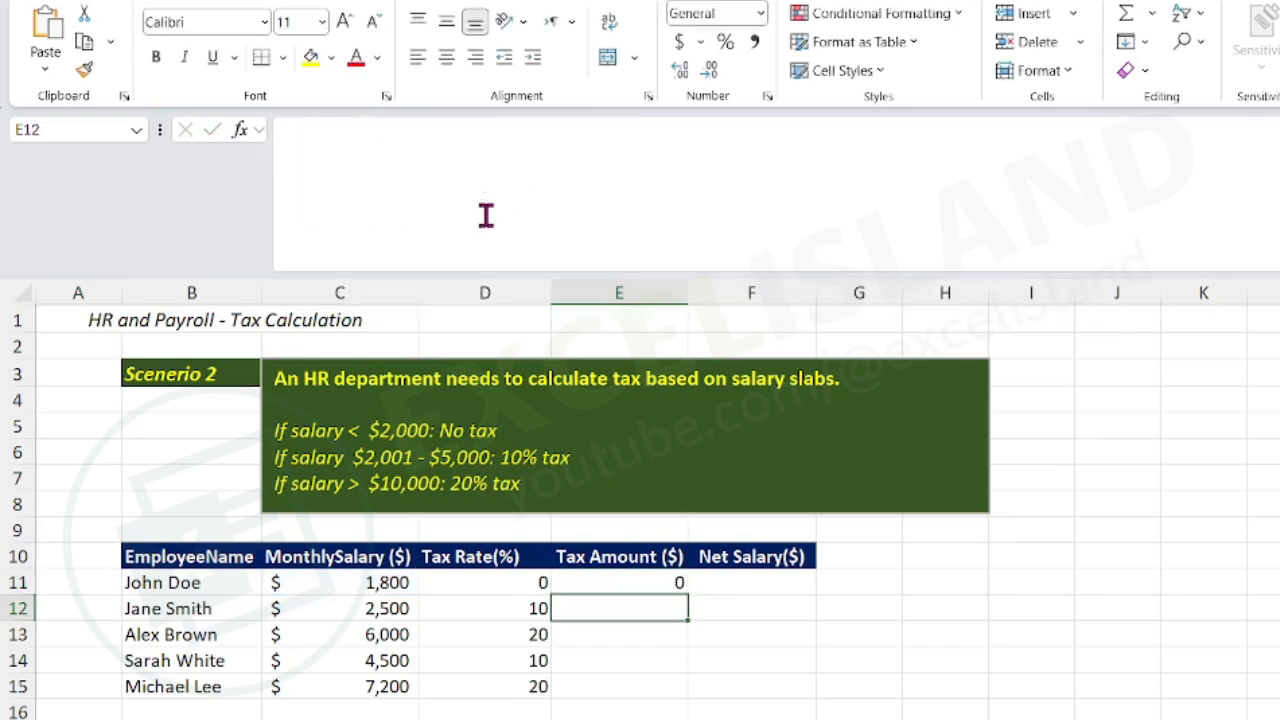
pyautogui.click(638, 587)
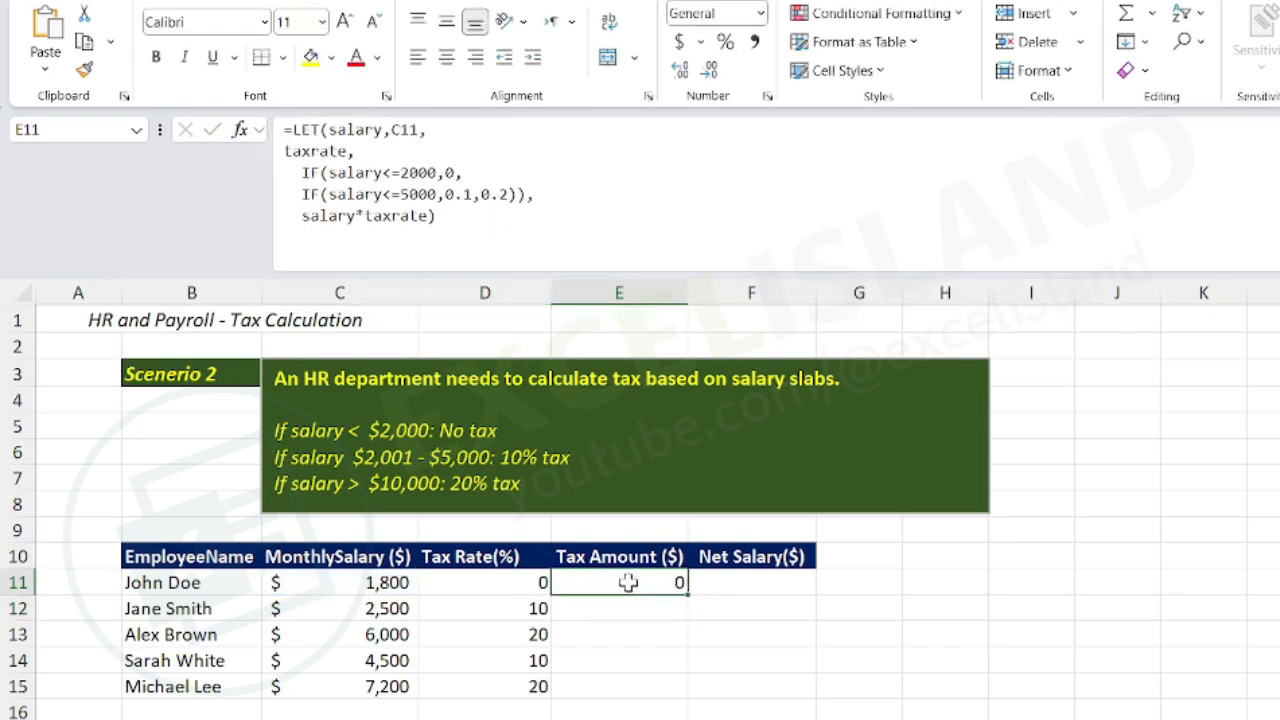
pyautogui.doubleClick(687, 594)
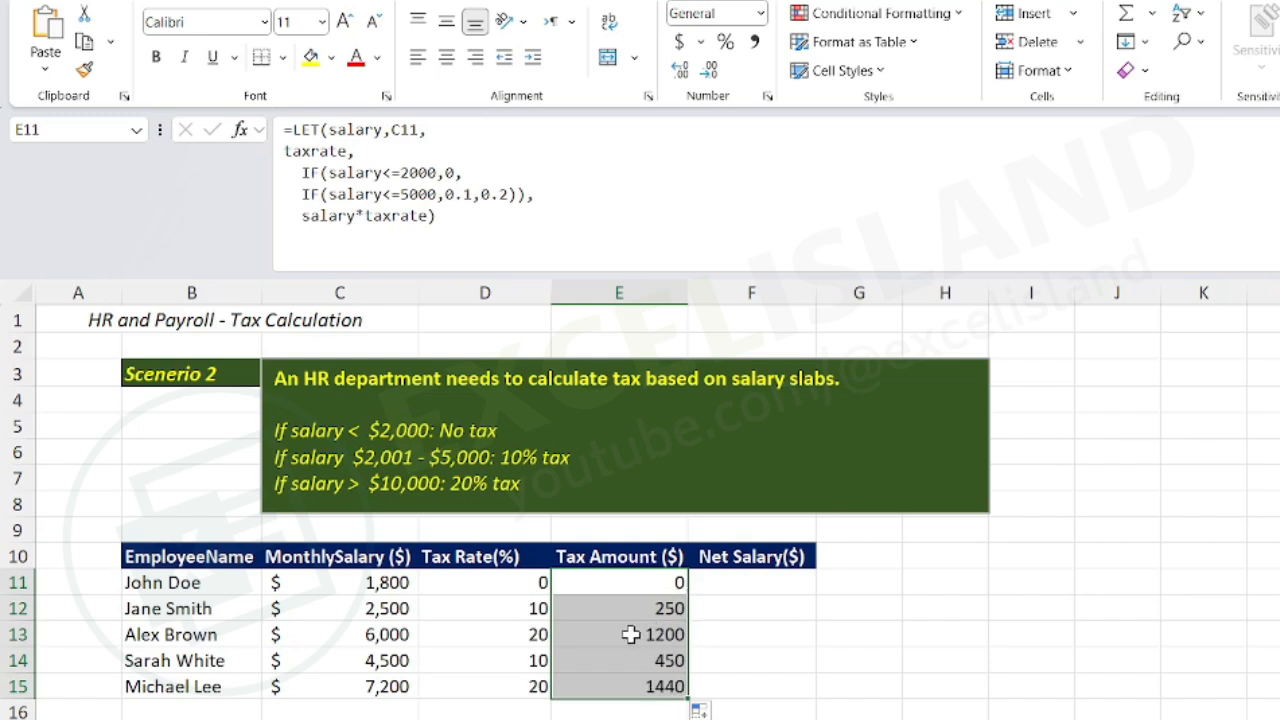
# - Start a LET formula in F11 in the expanded formula bar, defining the name salary as C11
pyautogui.click(723, 584)
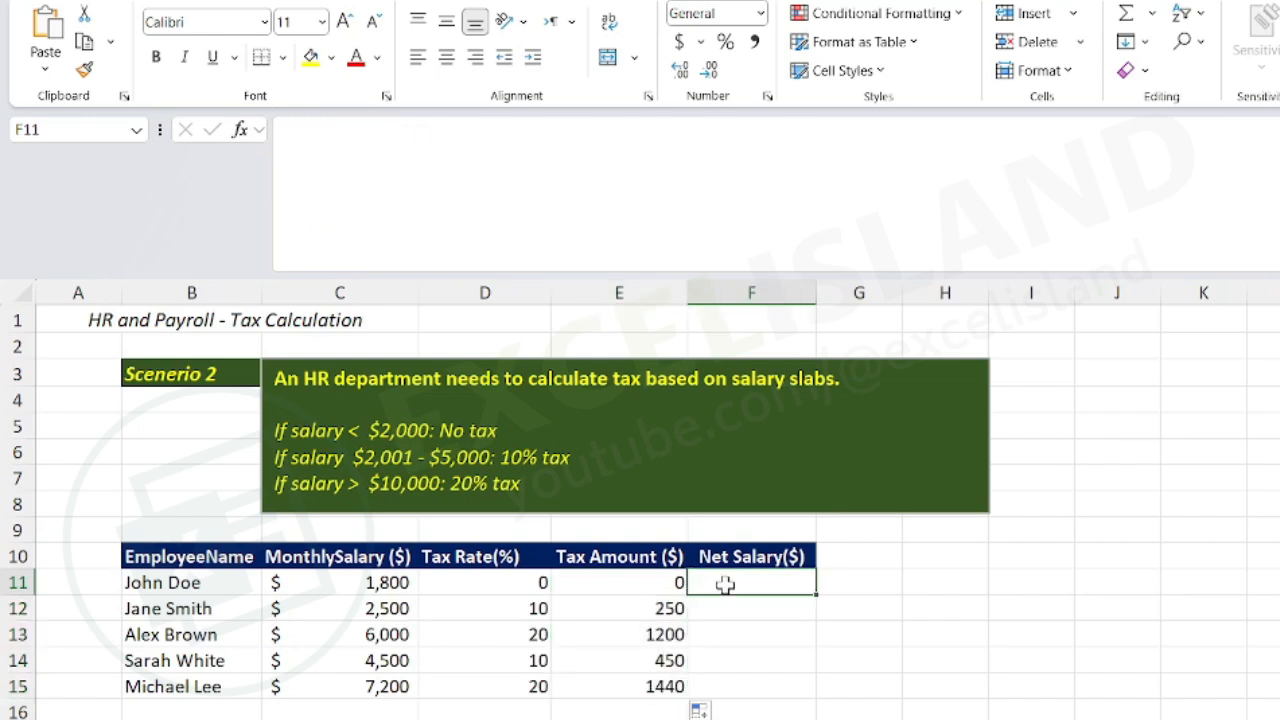
pyautogui.click(403, 150)
pyautogui.write('=let')
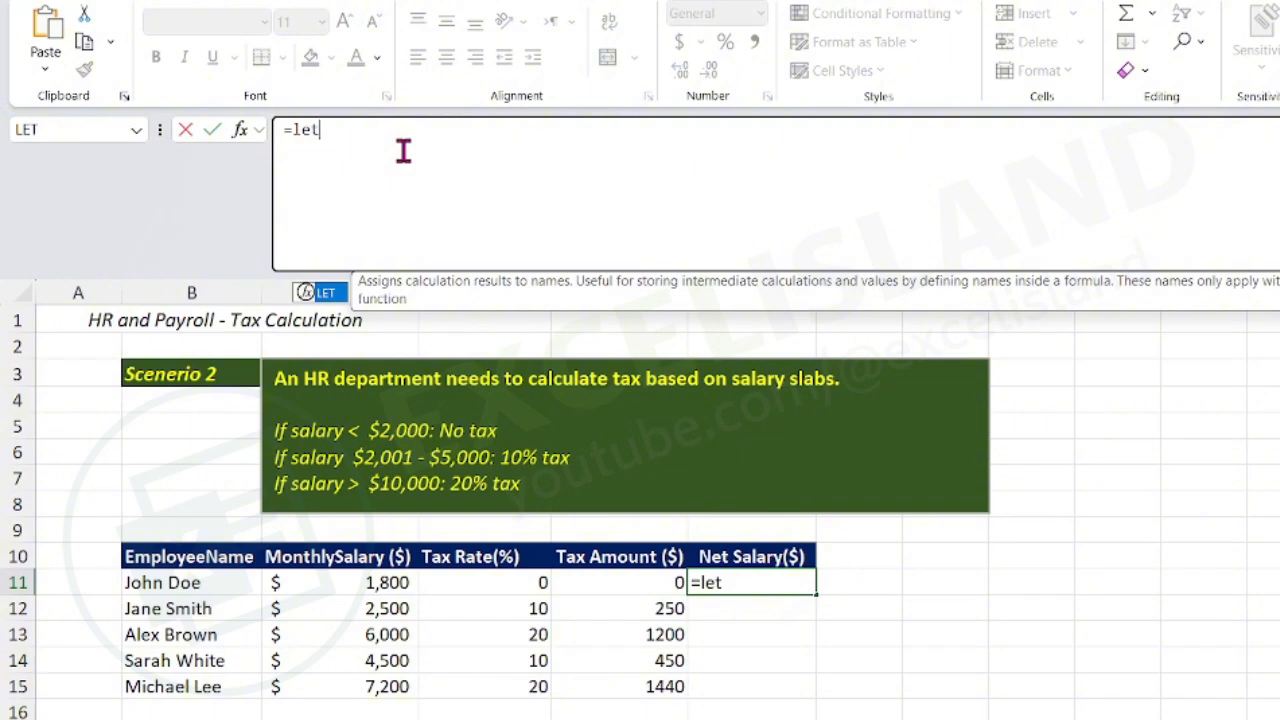
pyautogui.press('Tab')
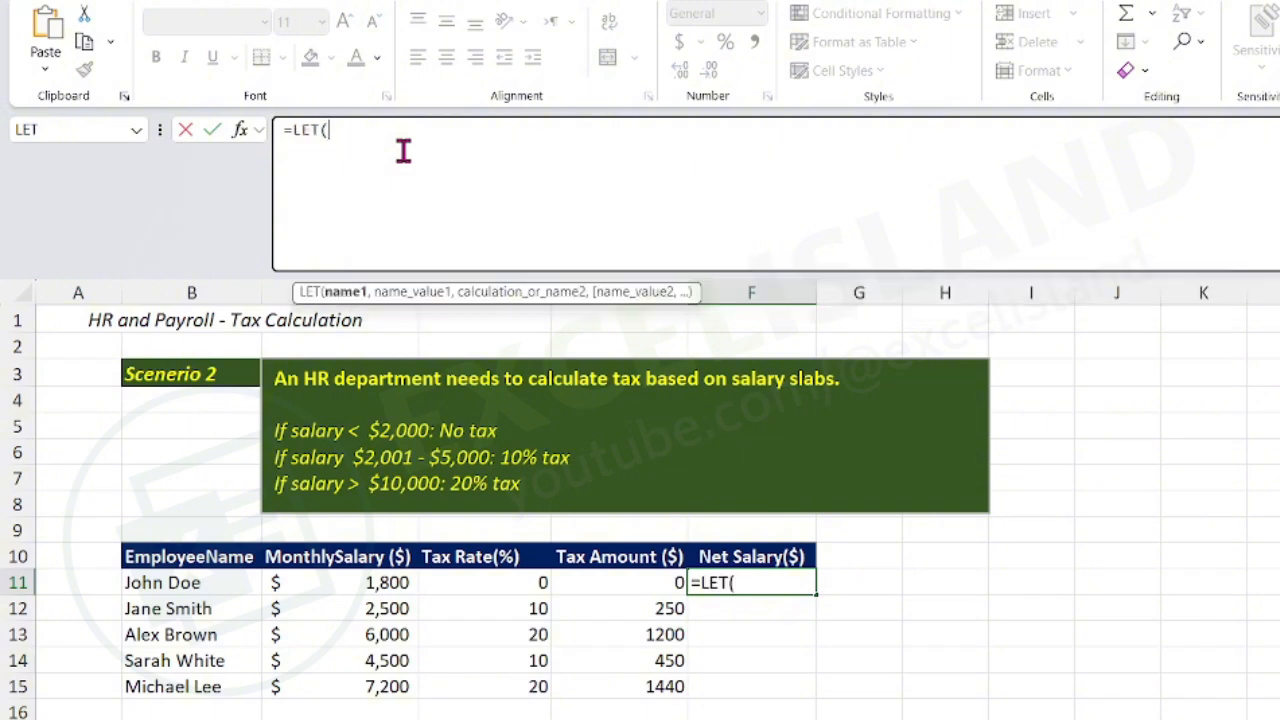
pyautogui.write('salary')
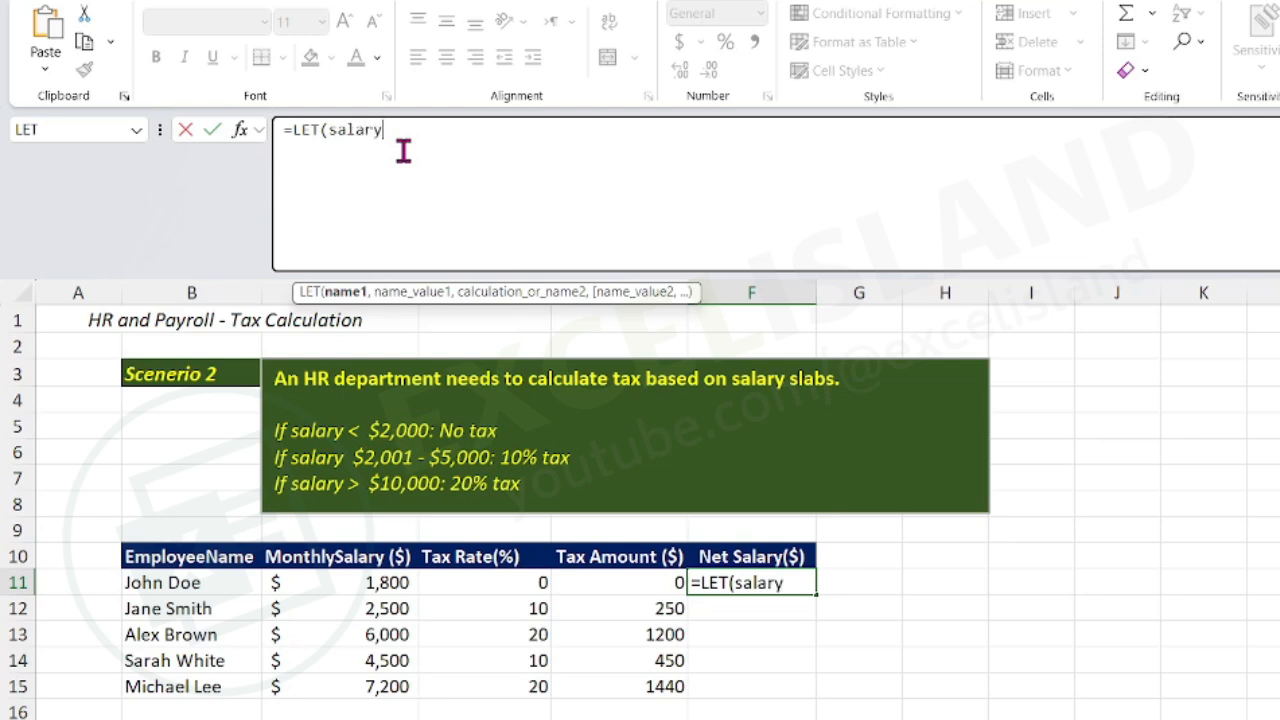
pyautogui.write(',')
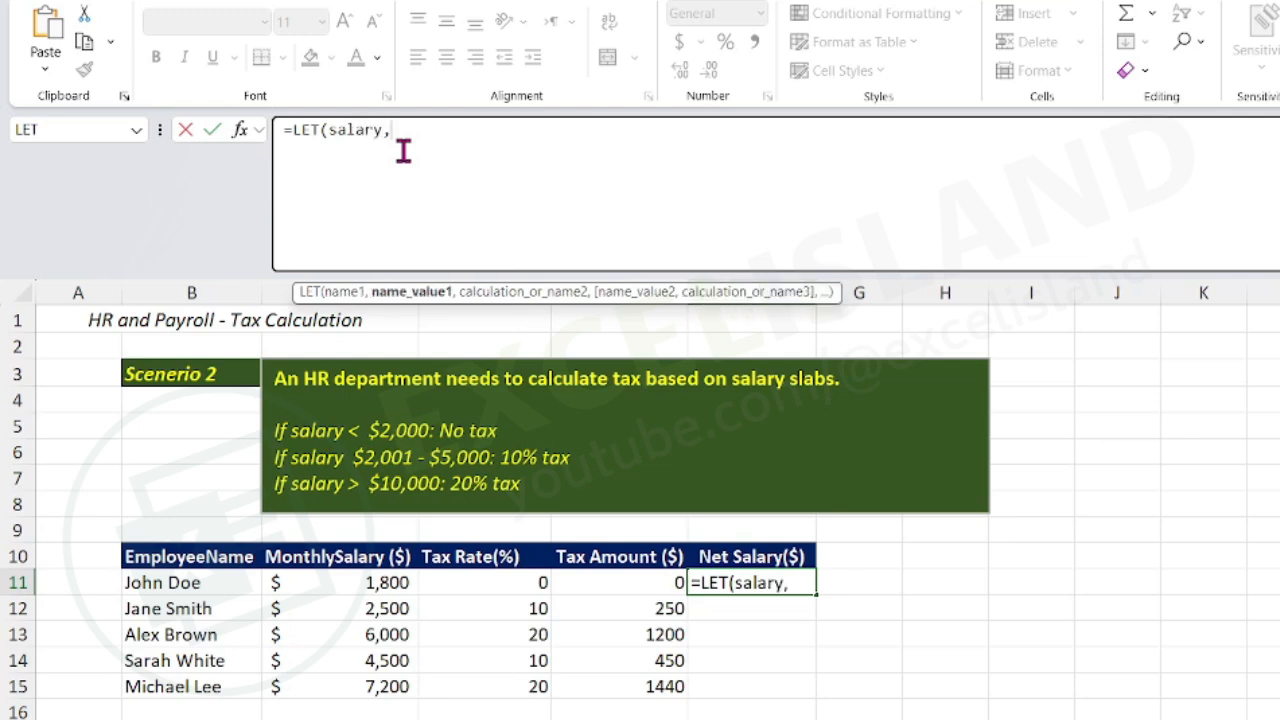
pyautogui.click(365, 582)
pyautogui.write(',')
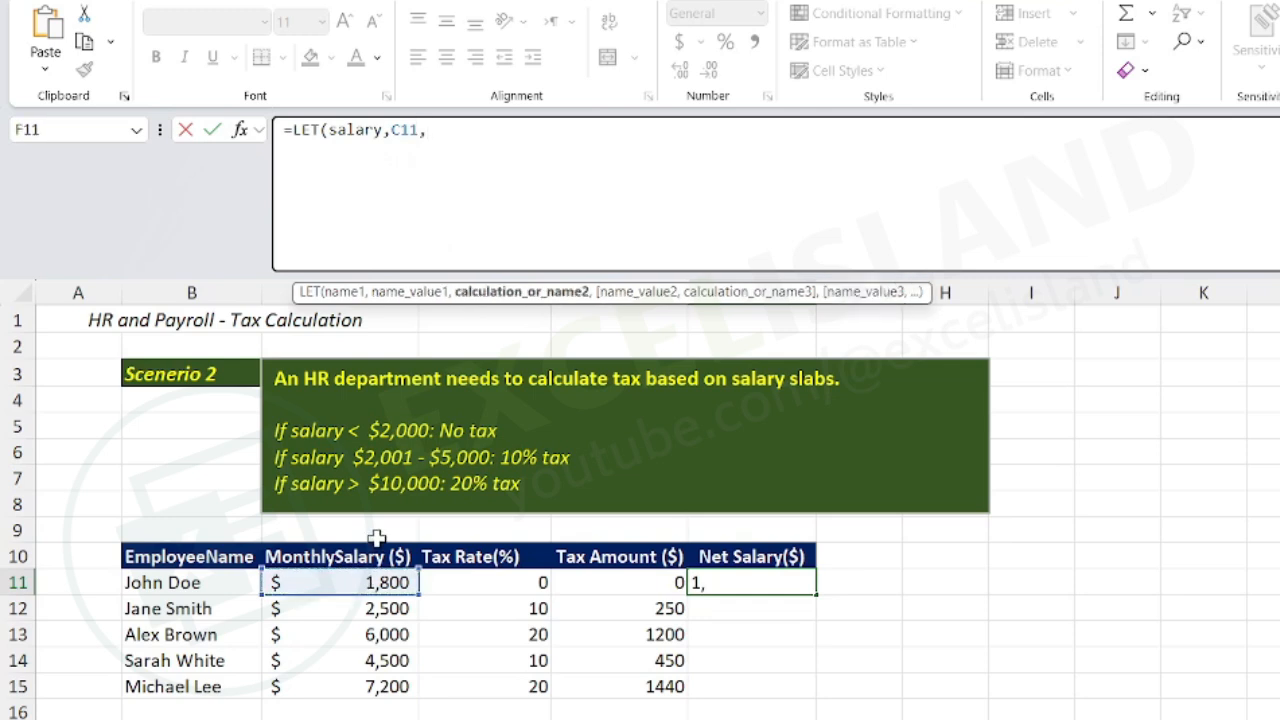
# - Add the name taxrate to the F11 formula on a new line, starting its value on the line below with IF(salary<=2000,0,
pyautogui.hotkey('alt', 'Return')
pyautogui.write('taxrate')
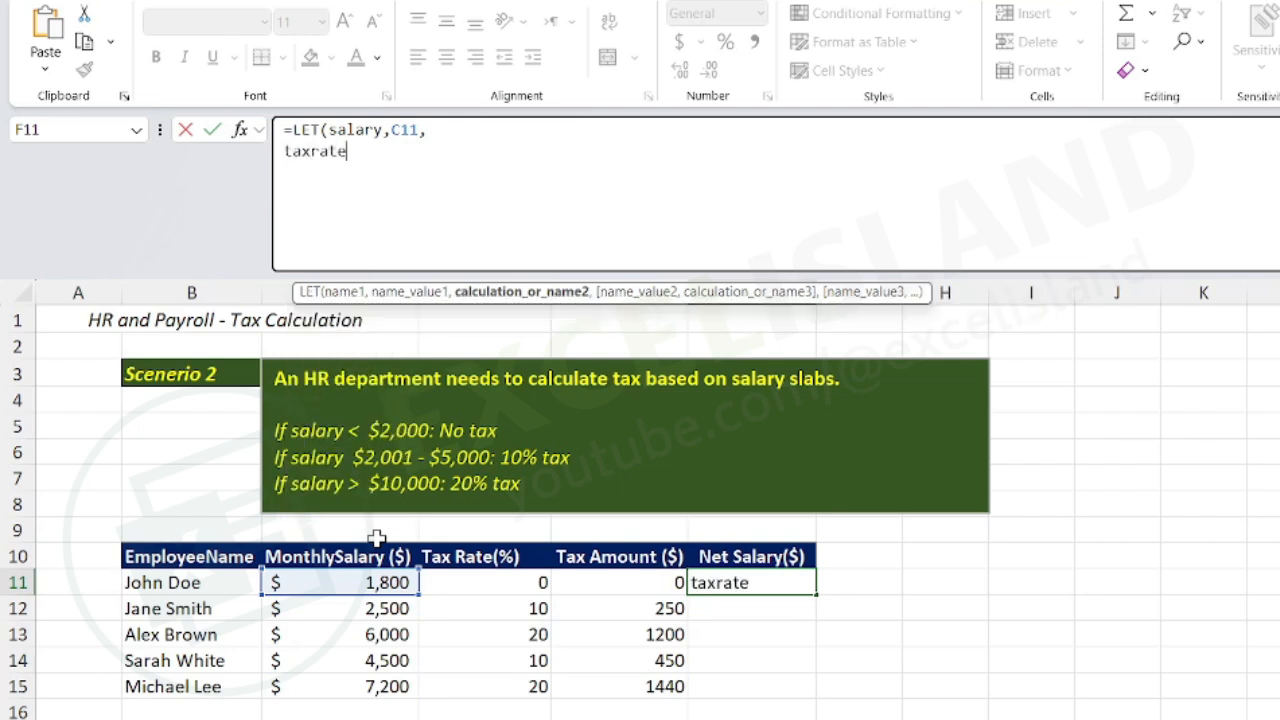
pyautogui.write(',')
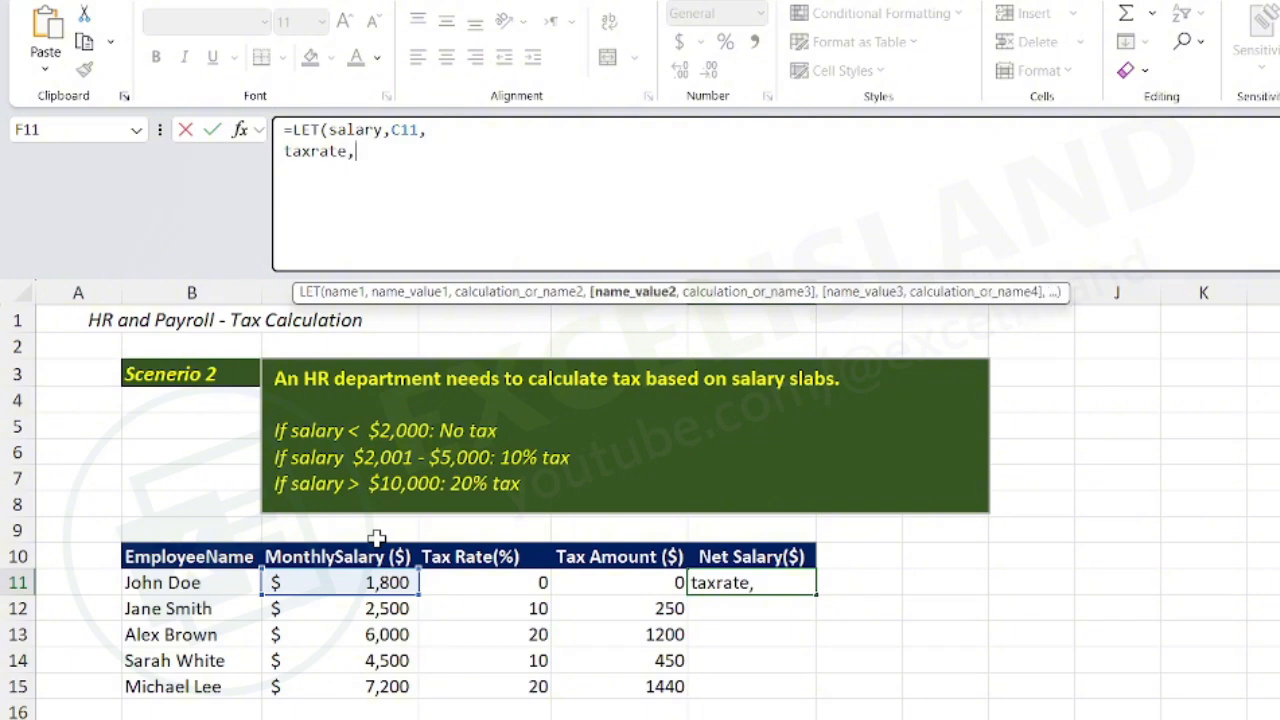
pyautogui.hotkey('alt', 'Return')
pyautogui.write('if')
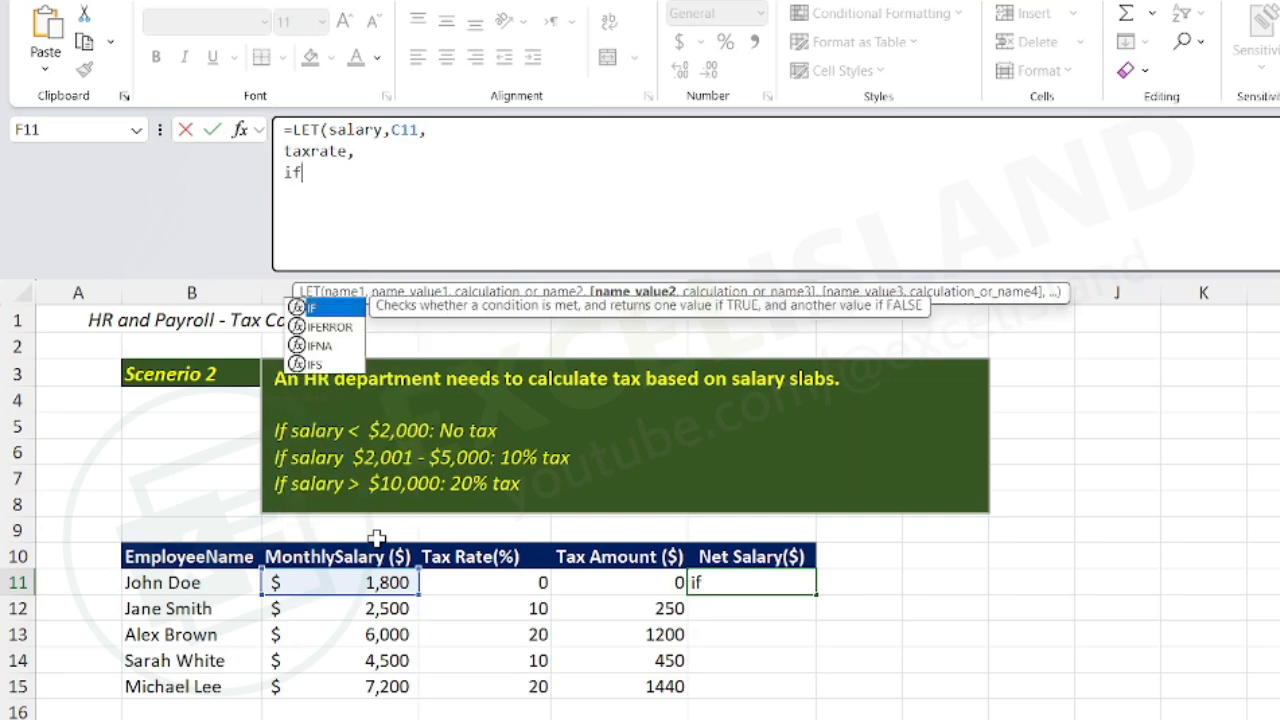
pyautogui.press('Tab')
pyautogui.write('salary')
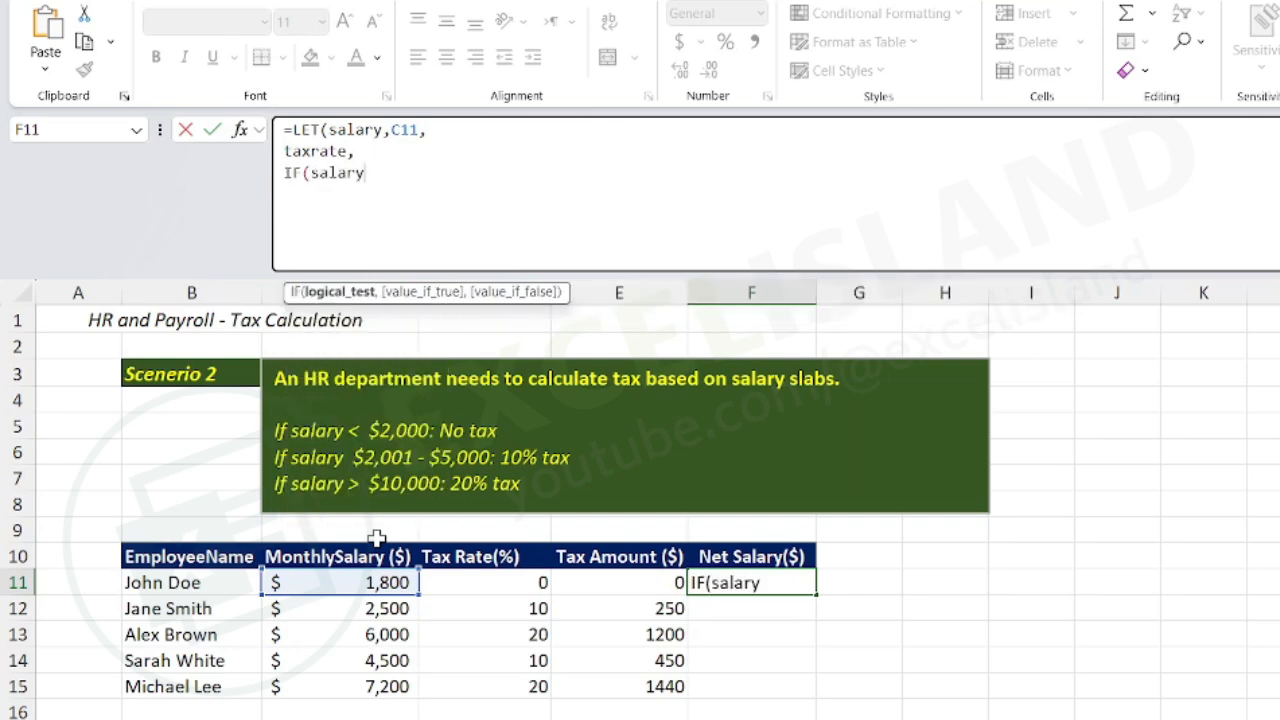
pyautogui.write('<=2000,')
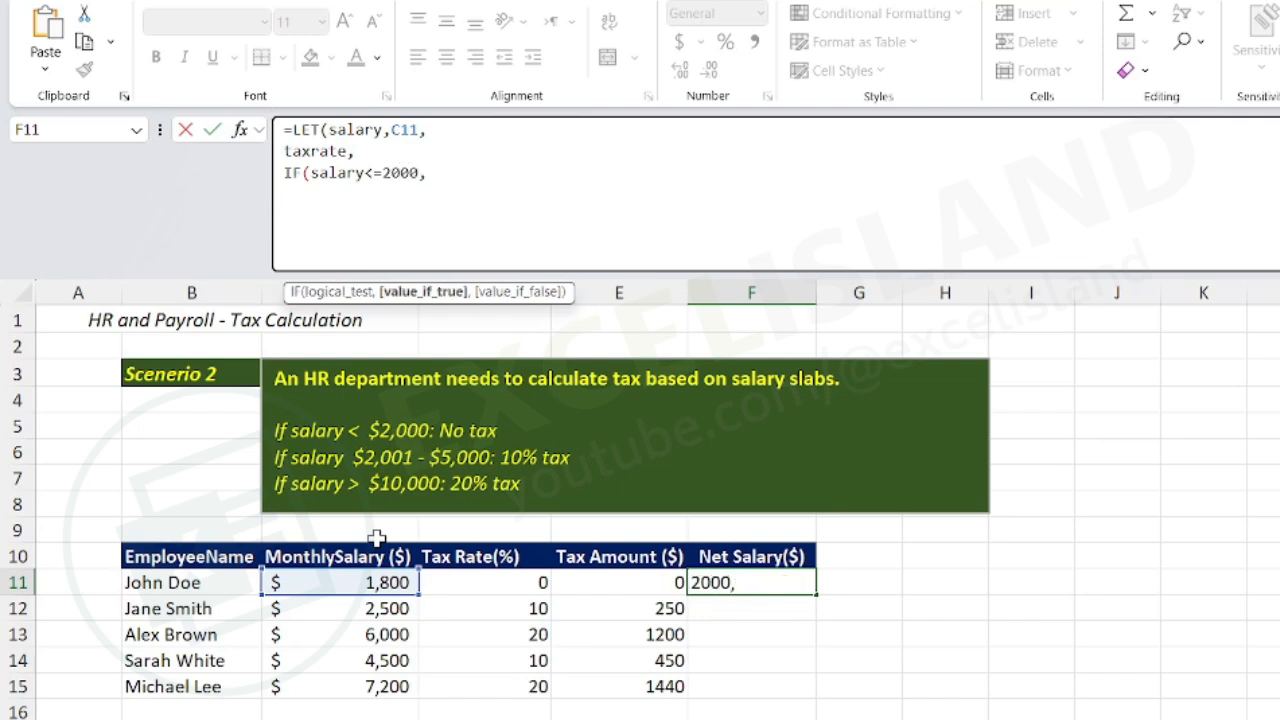
pyautogui.write('0,')
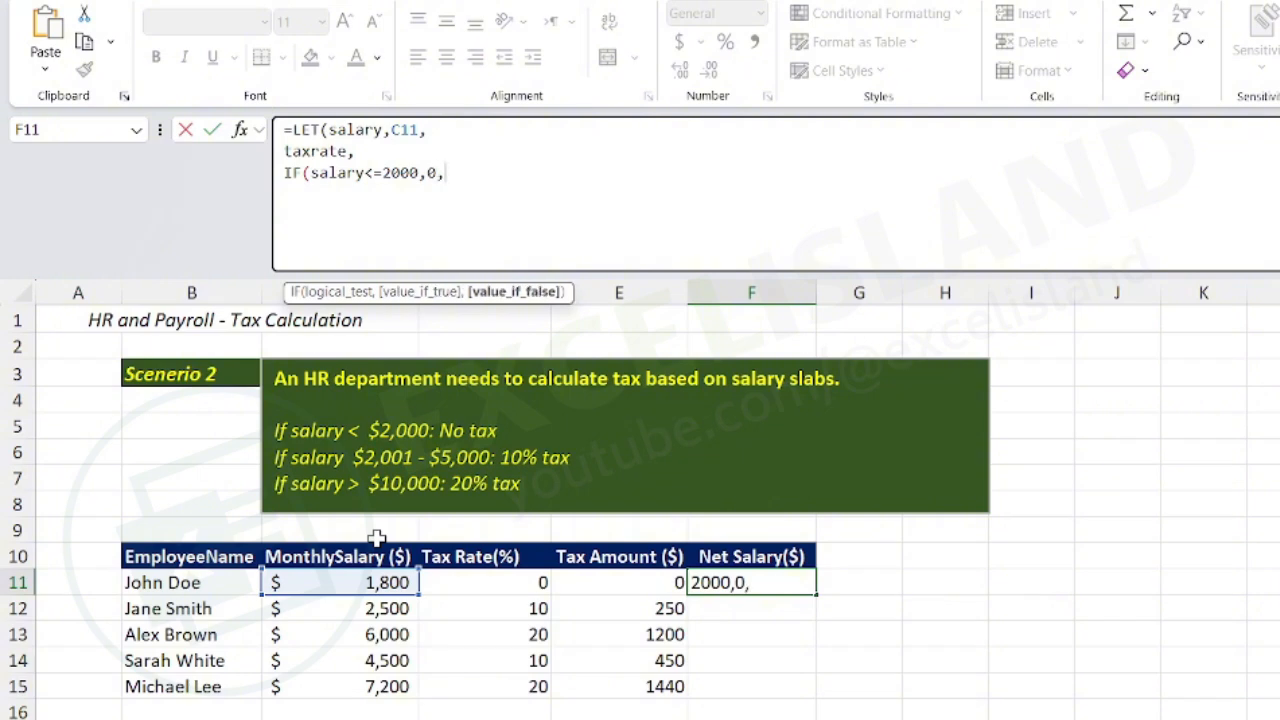
# - Nest IF(salary<=5000,0.1,0.2) on a new line as the false value and close the taxrate definition in F11
pyautogui.hotkey('alt', 'Return')
pyautogui.write('IF(')
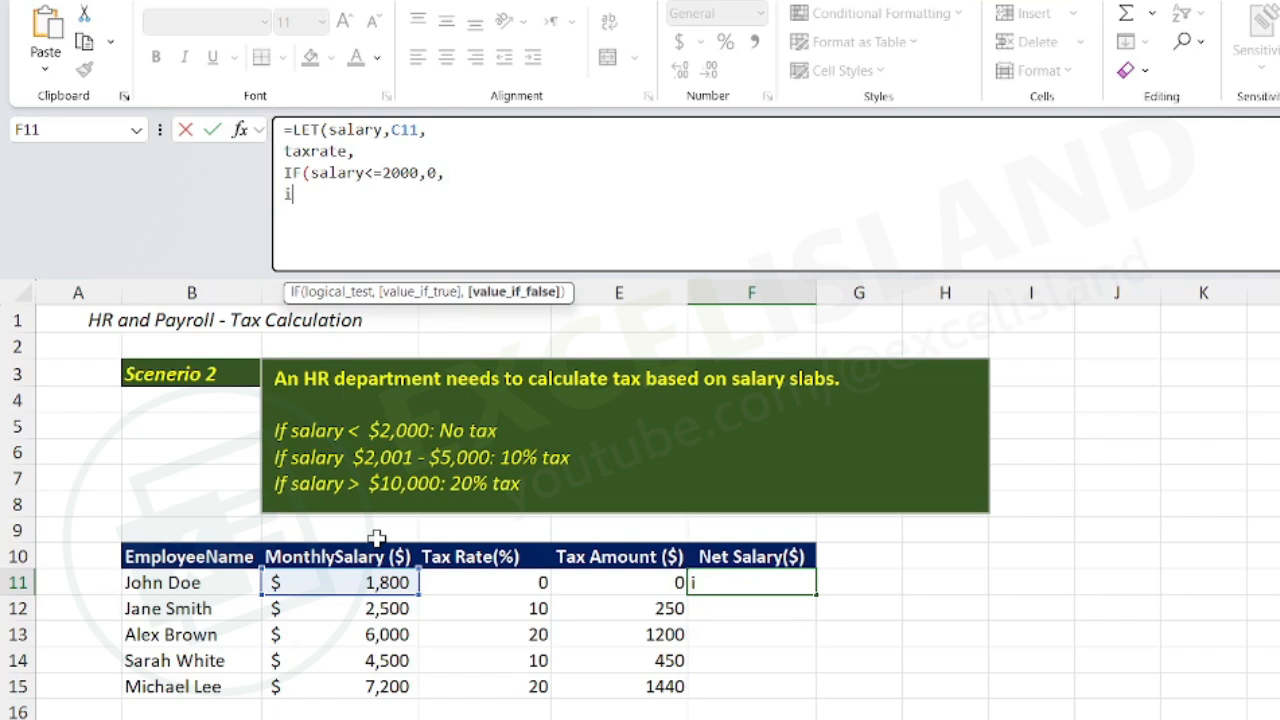
pyautogui.write('salary')
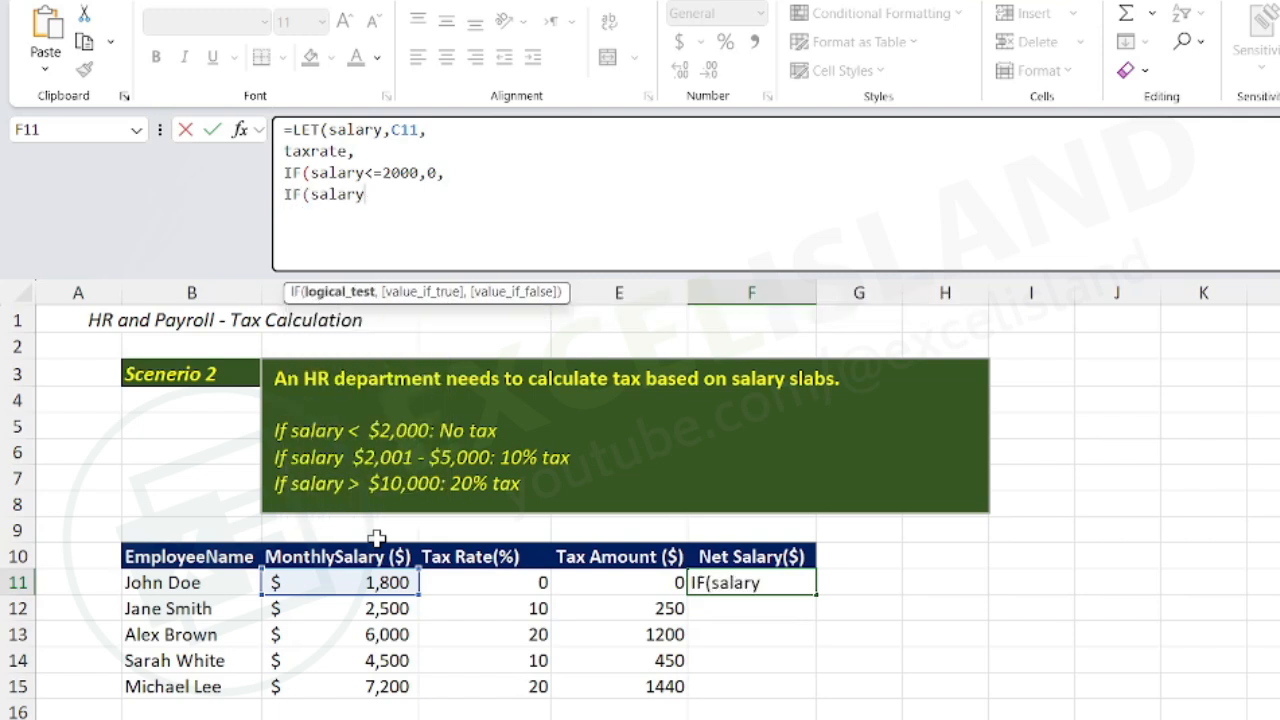
pyautogui.write('<=500')
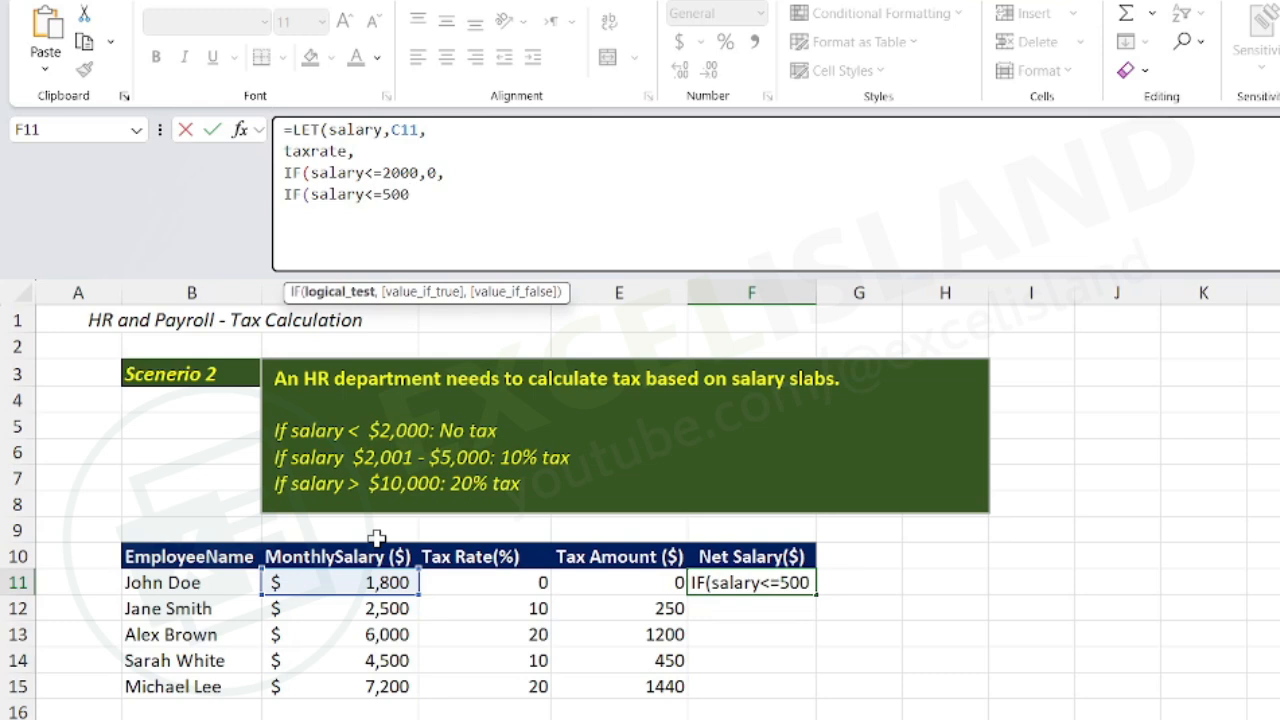
pyautogui.write('0,')
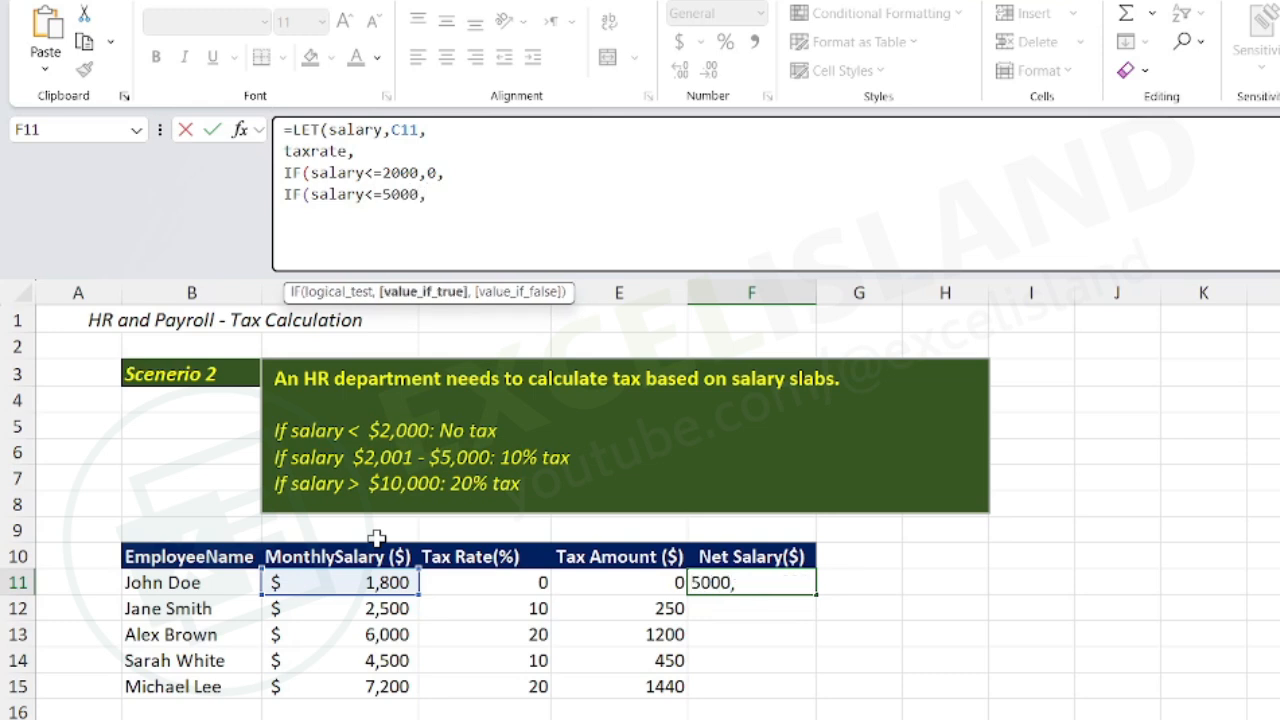
pyautogui.write('0.1,0')
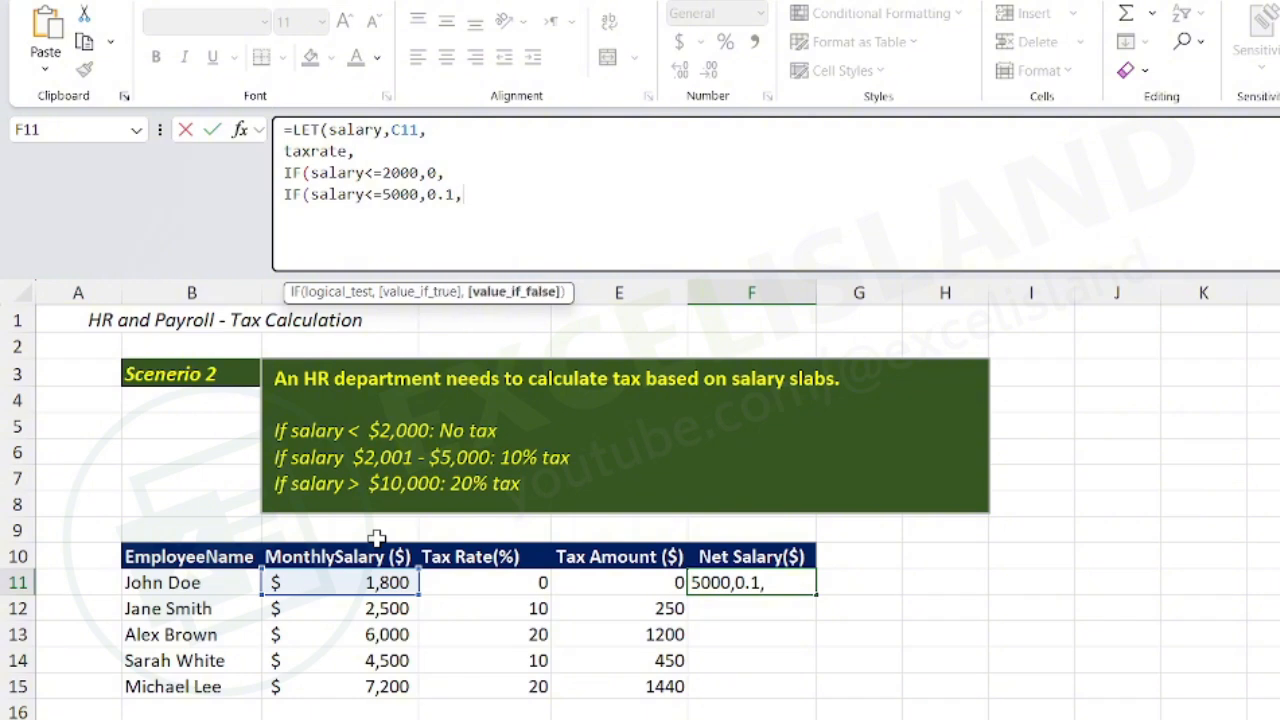
pyautogui.write('.2)),')
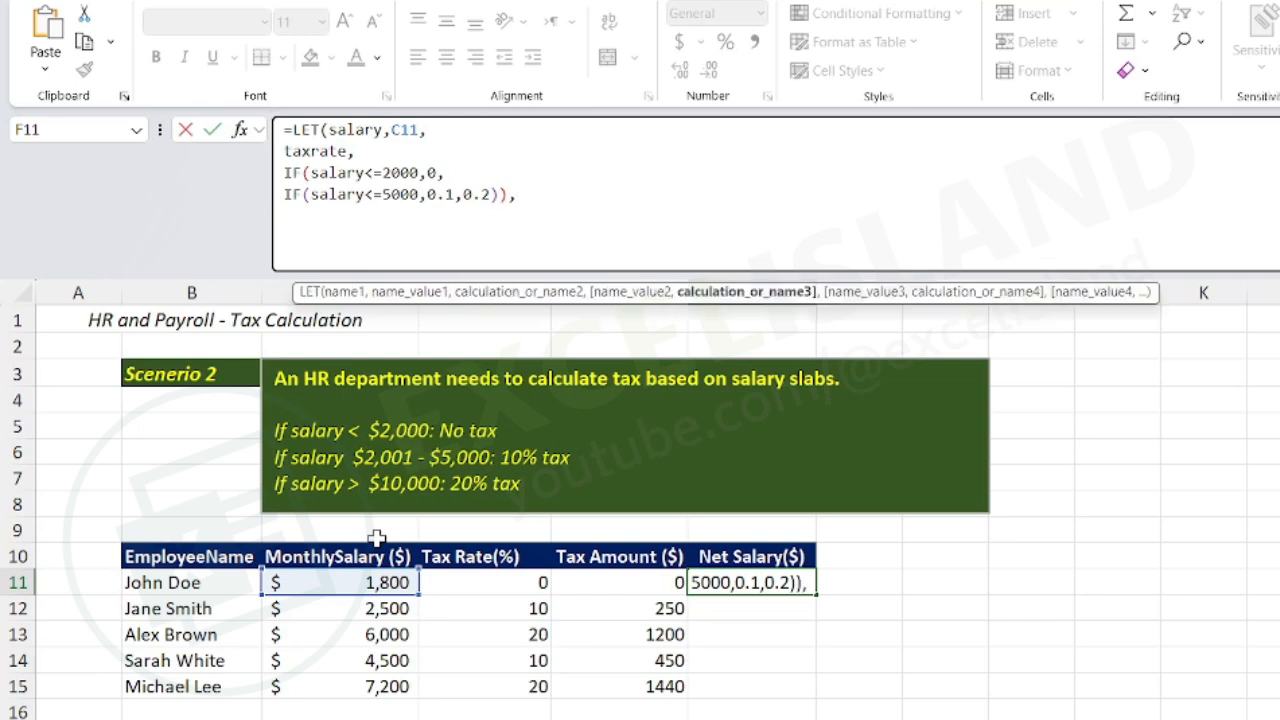
# - Define a third name, tax, as salary*taxrate on a new line of the F11 formula
pyautogui.hotkey('alt', 'Return')
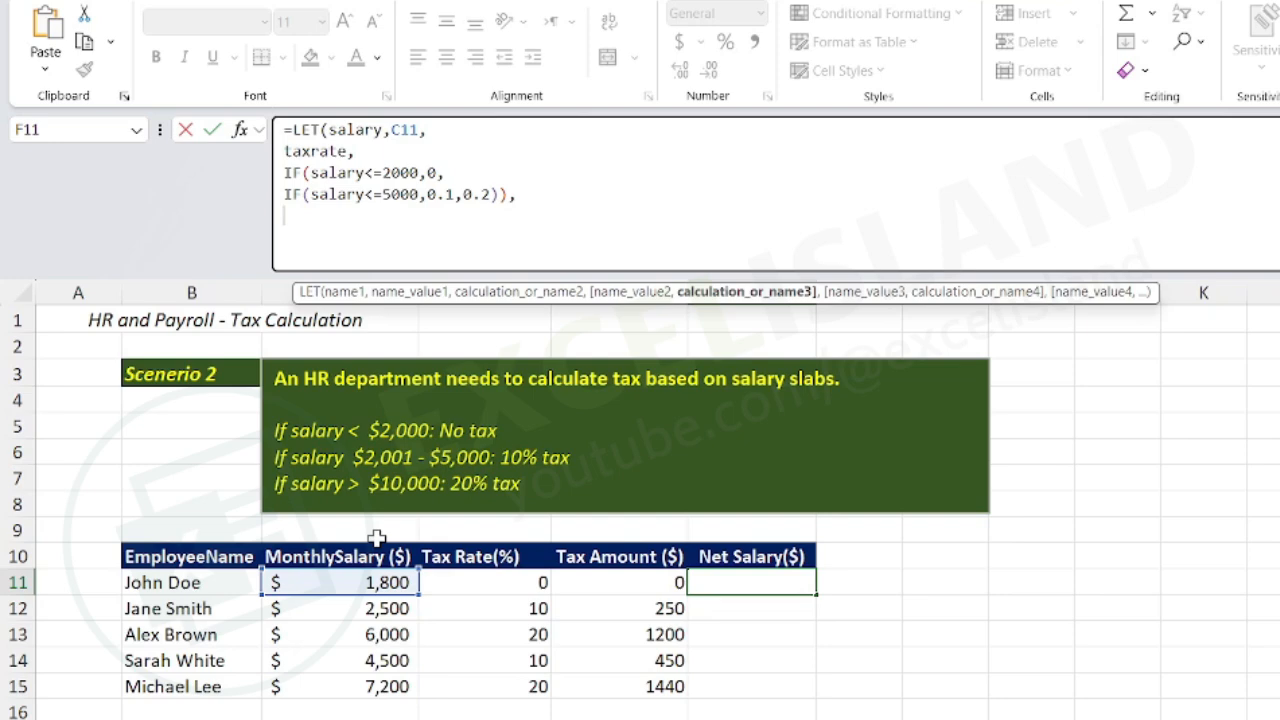
pyautogui.write('tax')
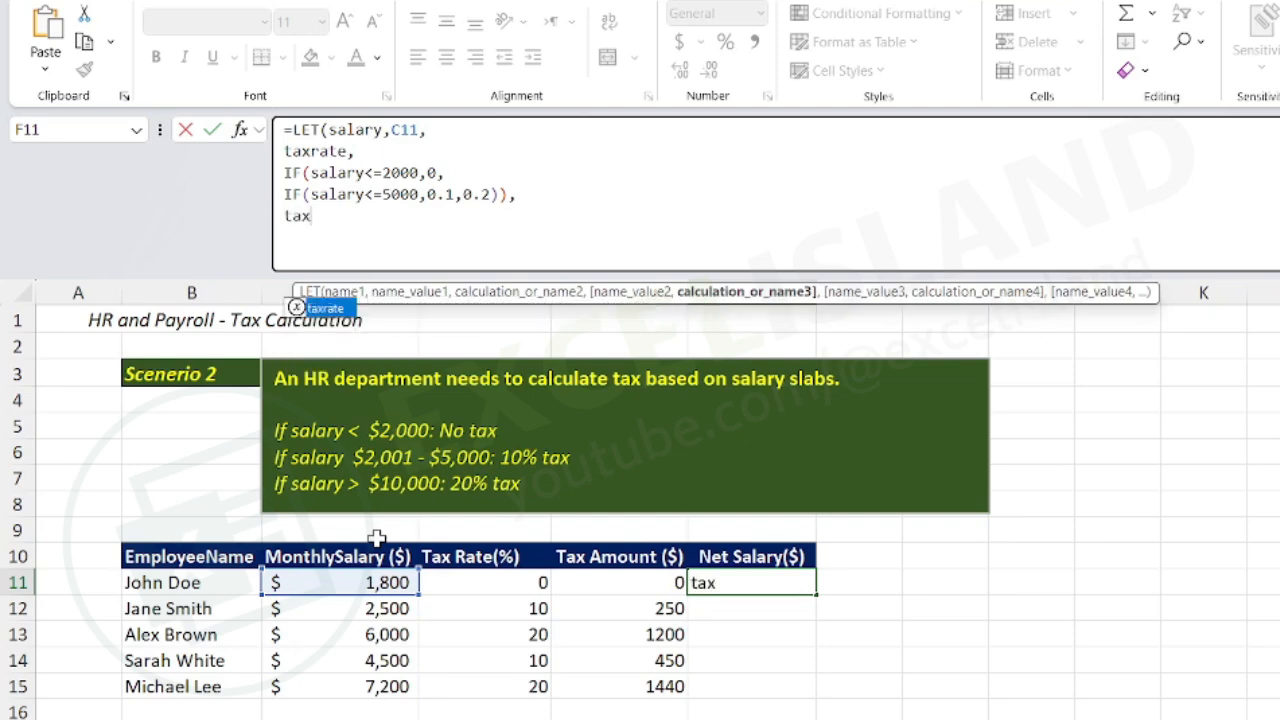
pyautogui.write(',')
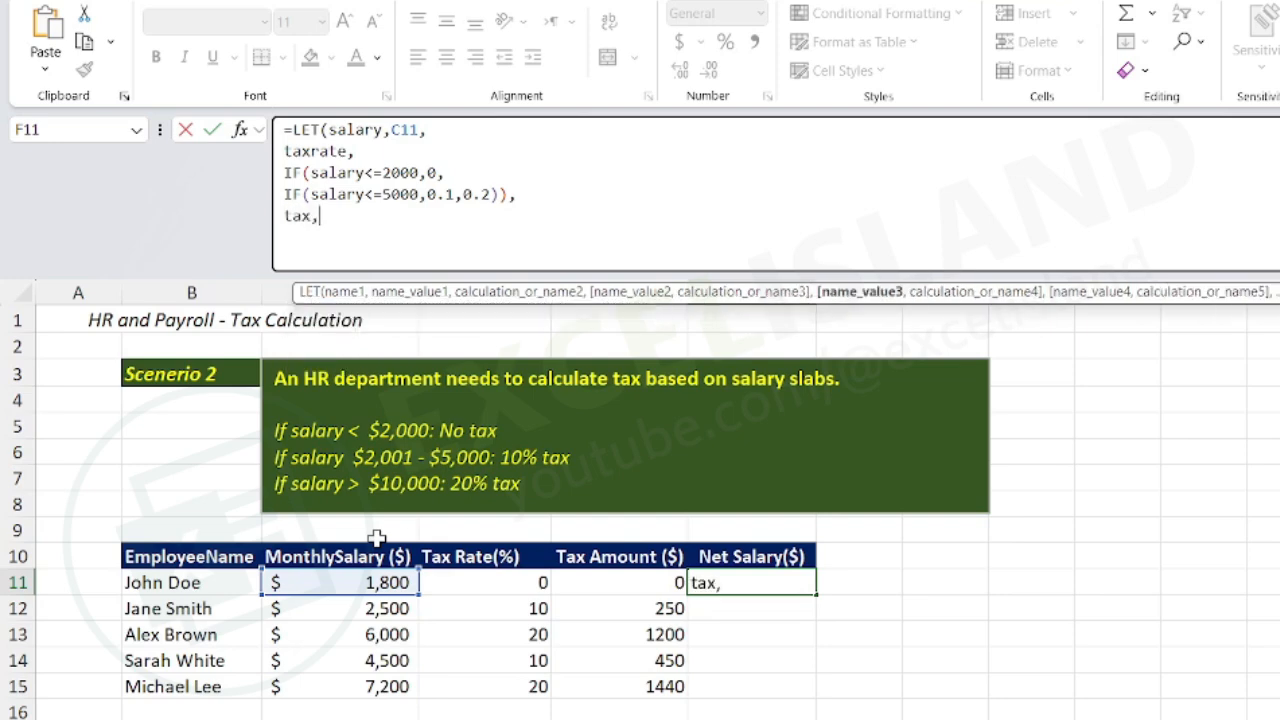
pyautogui.write('salary')
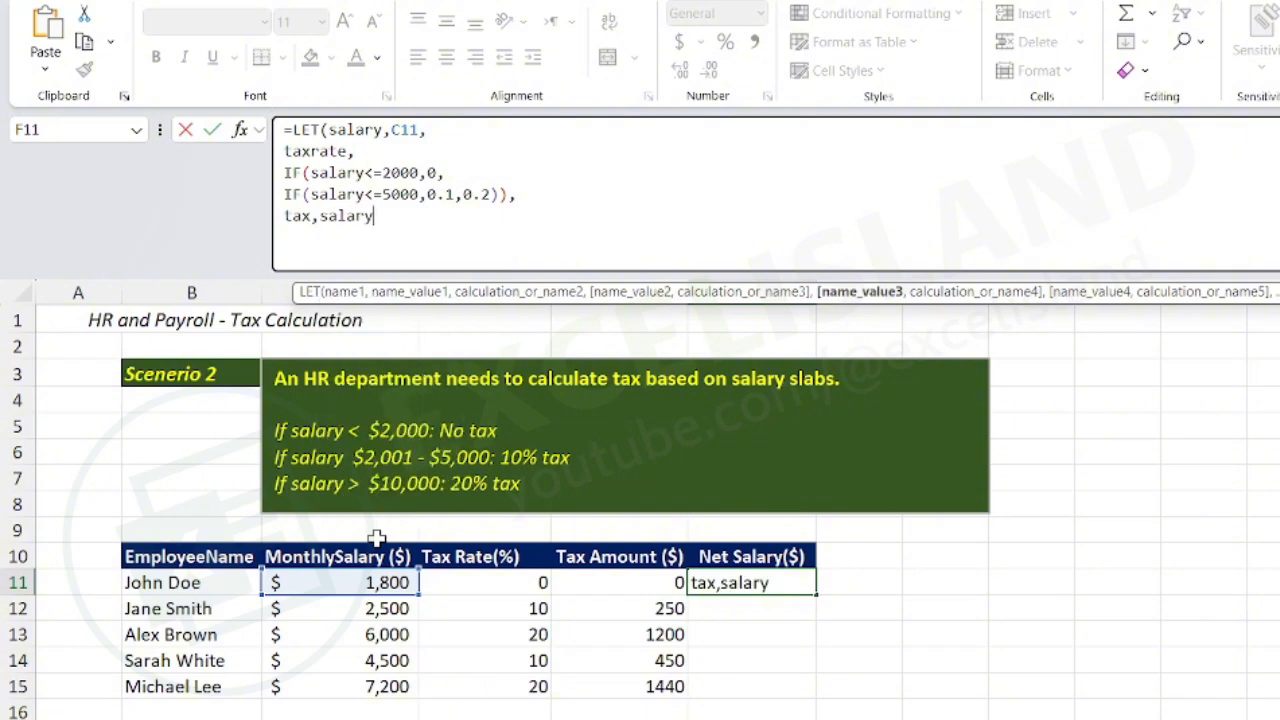
pyautogui.write('*tax')
pyautogui.press('Tab')
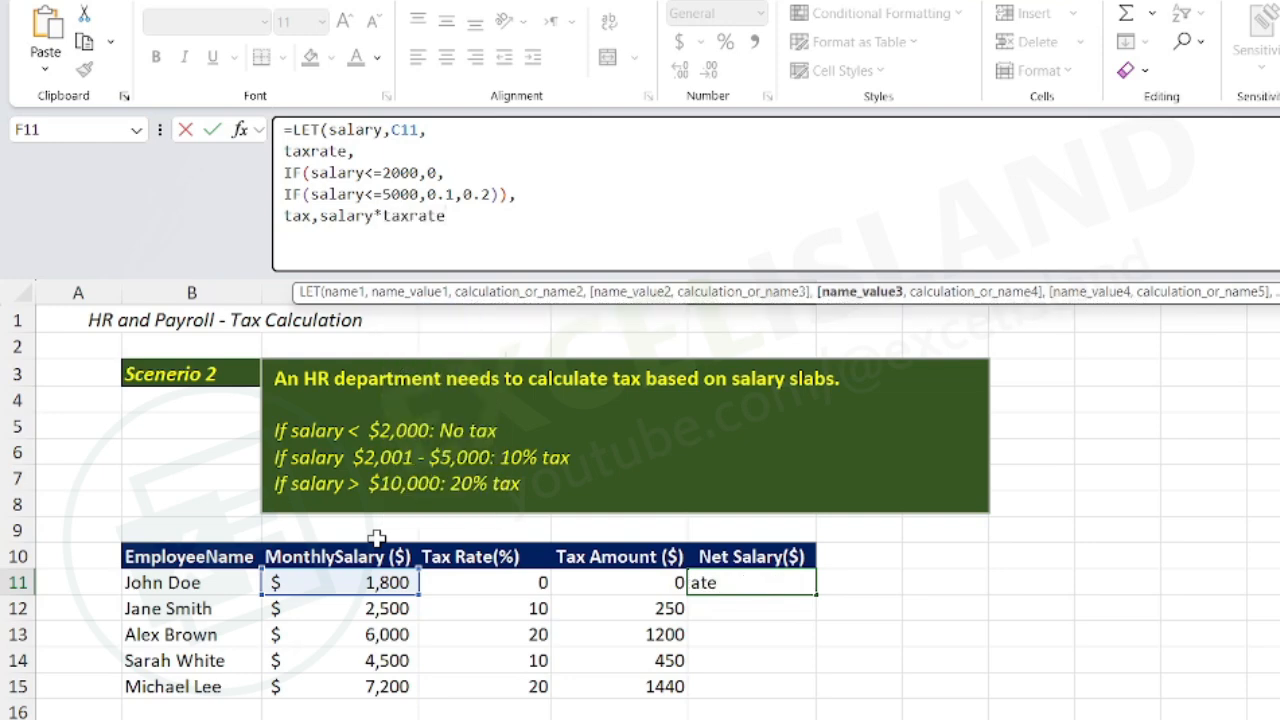
pyautogui.write(',')
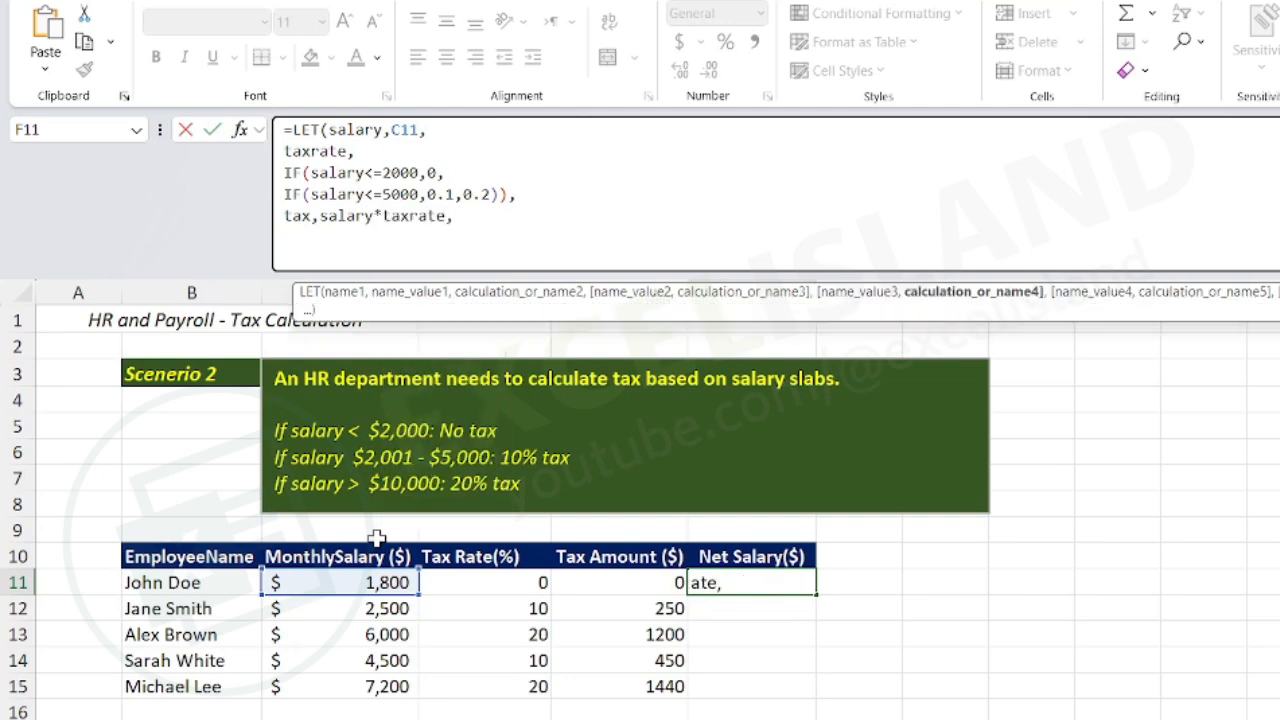
# - Complete the F11 LET formula with the calculation salary-tax on a new line, and fill it down through F15
pyautogui.hotkey('alt', 'Return')
pyautogui.write('sa')
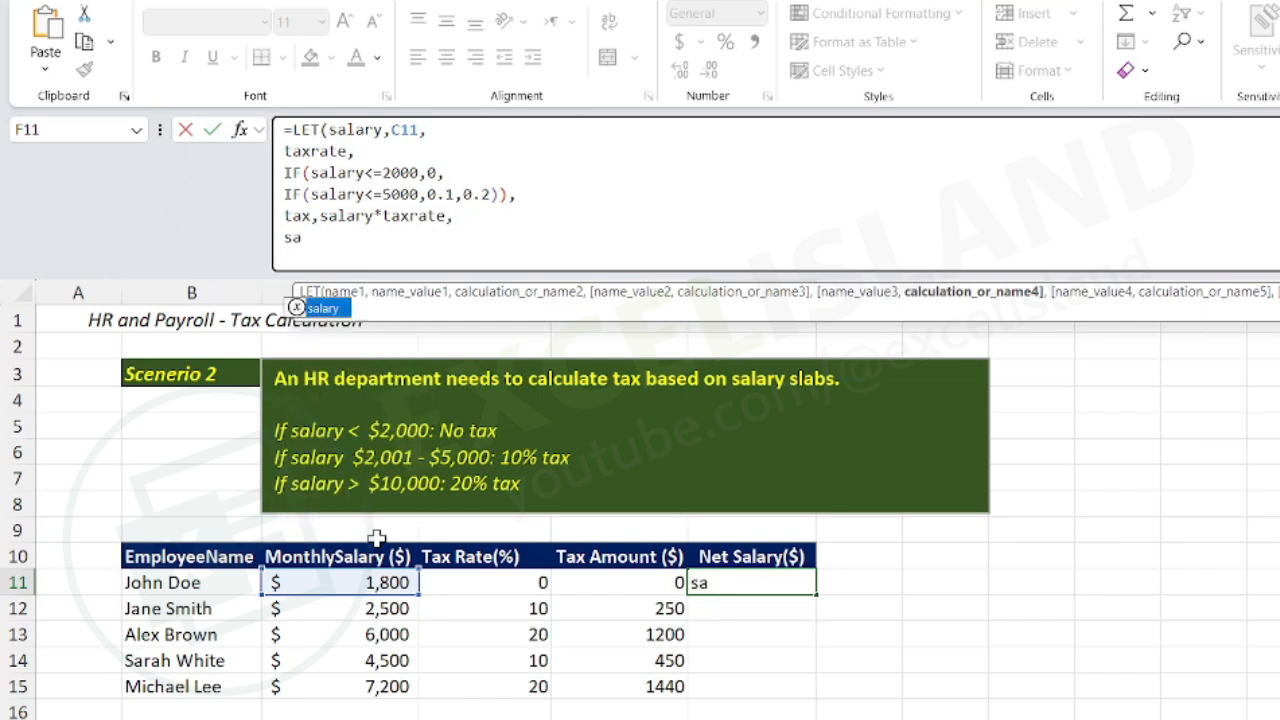
pyautogui.press('Tab')
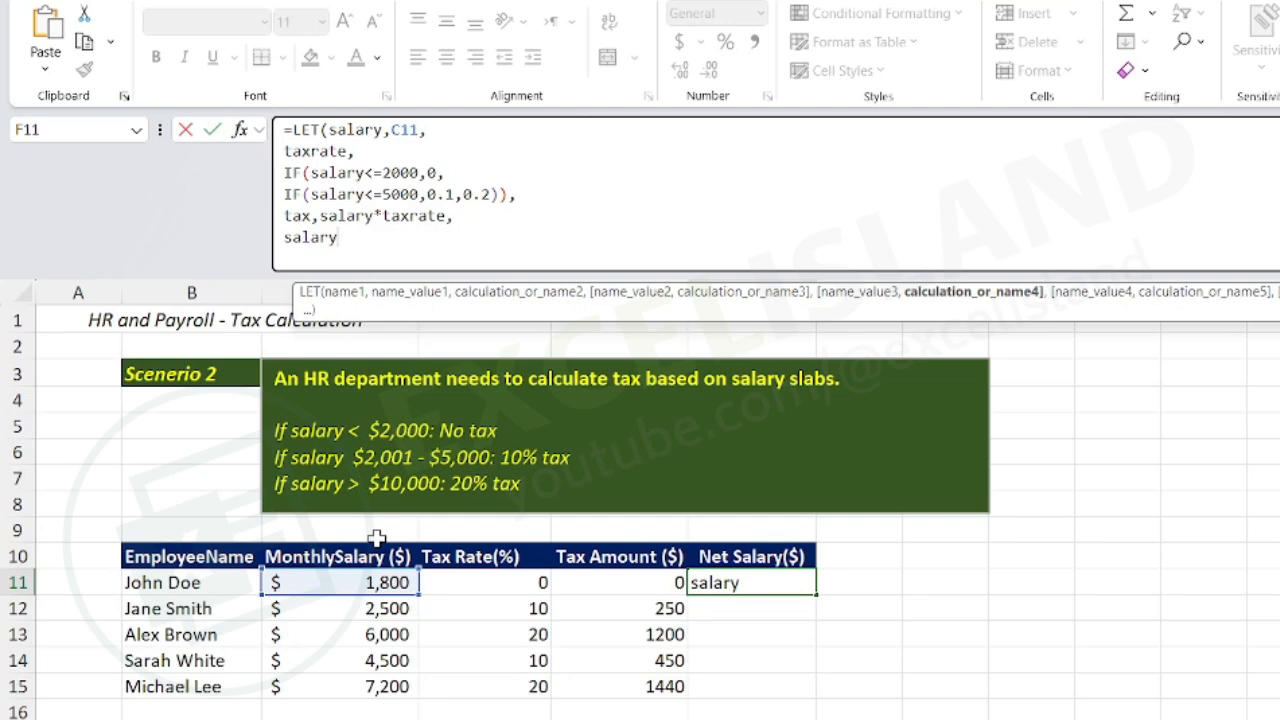
pyautogui.write('-ta')
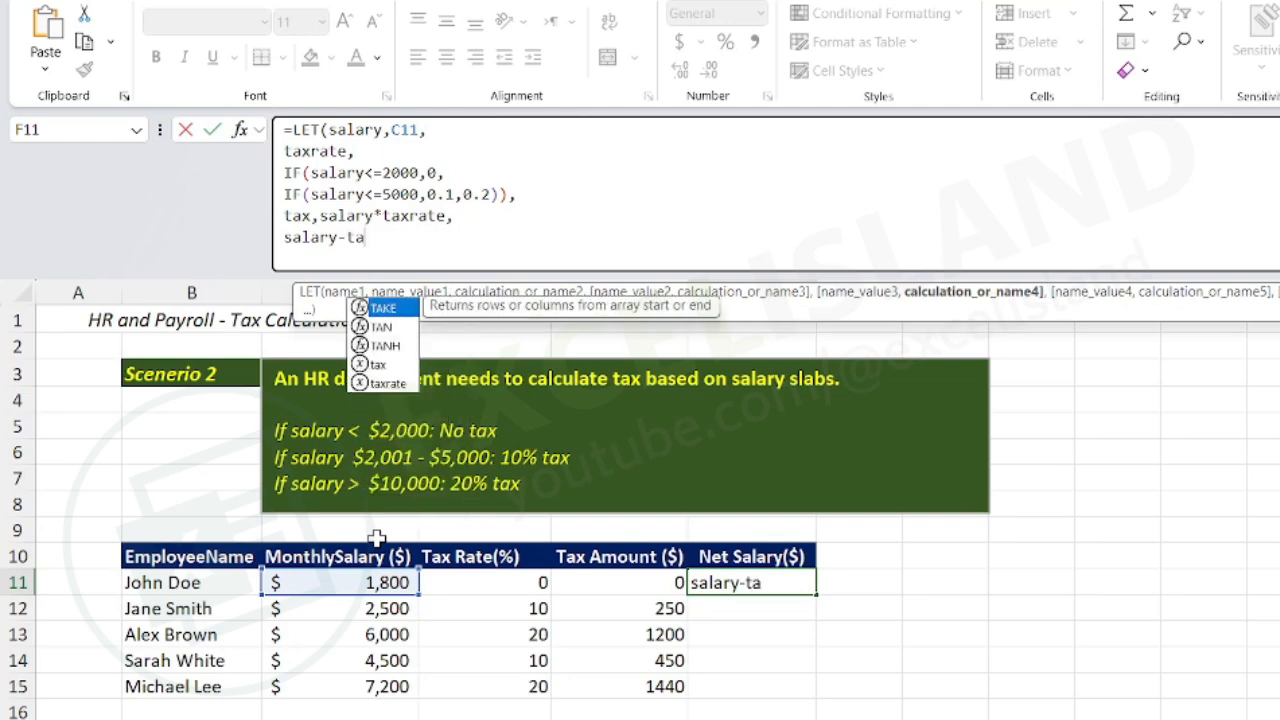
pyautogui.write('x')
pyautogui.press('Escape')
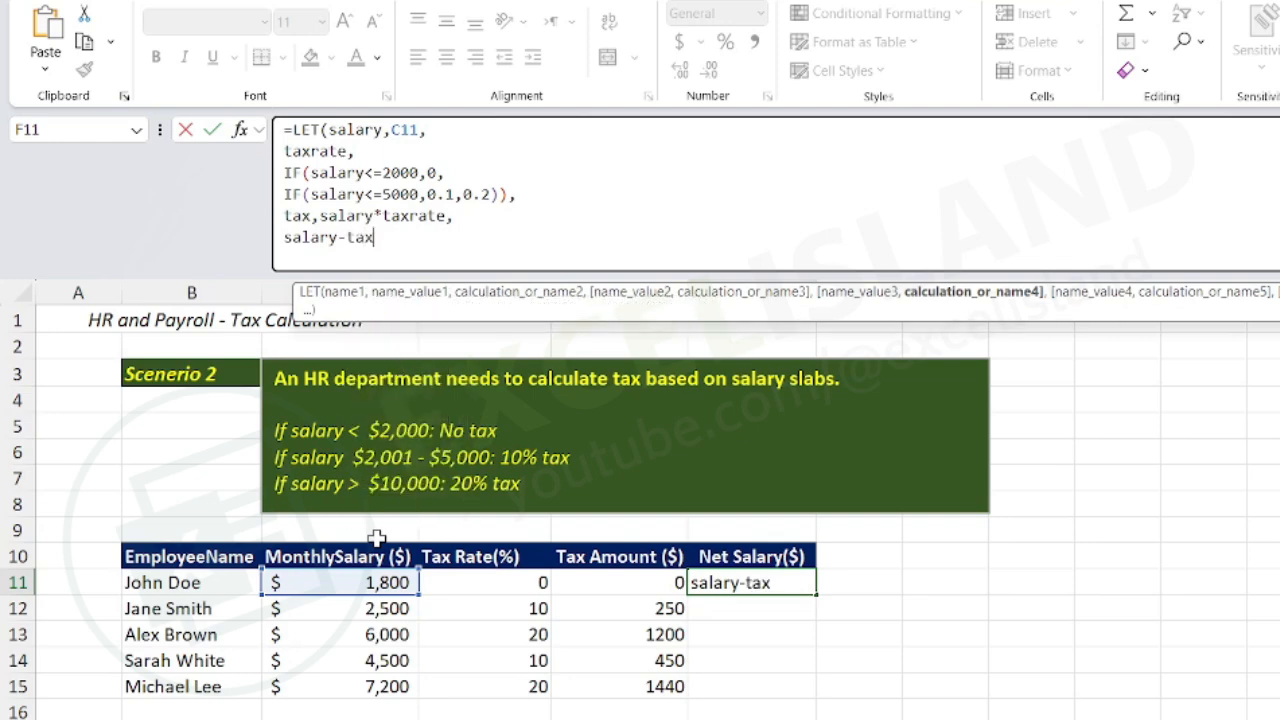
pyautogui.write(')')
pyautogui.press('Return')
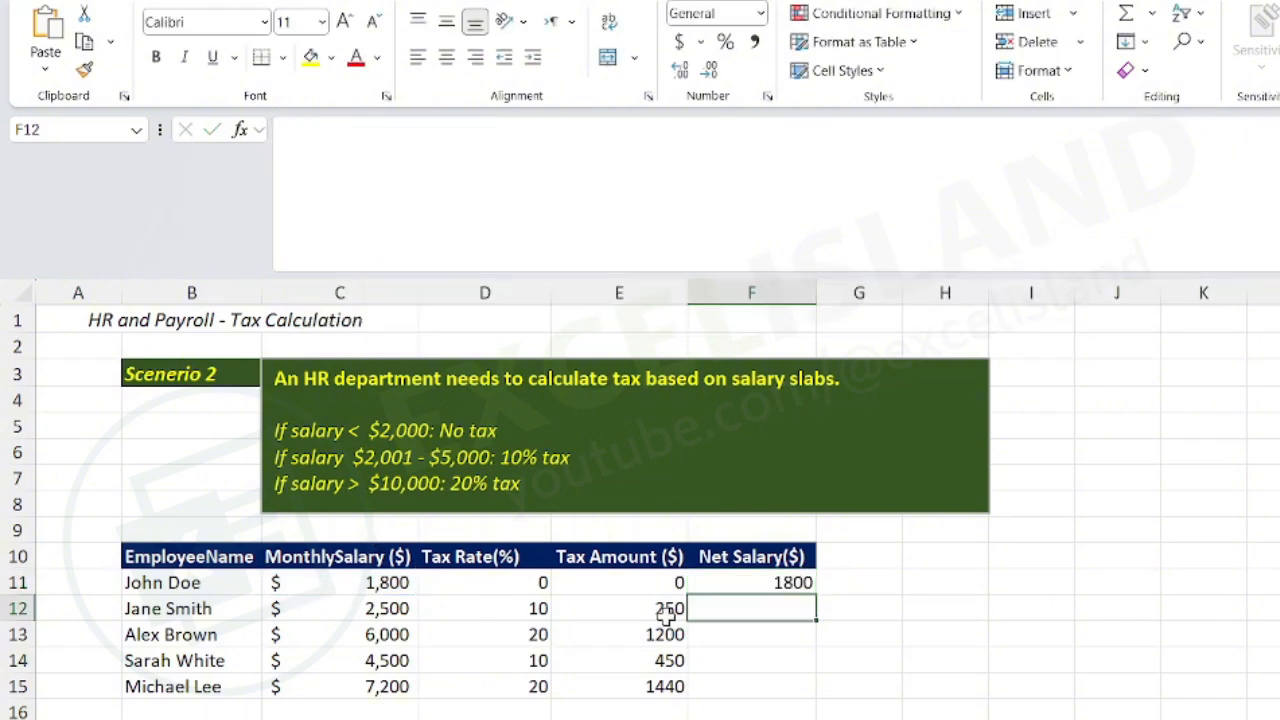
pyautogui.click(746, 586)
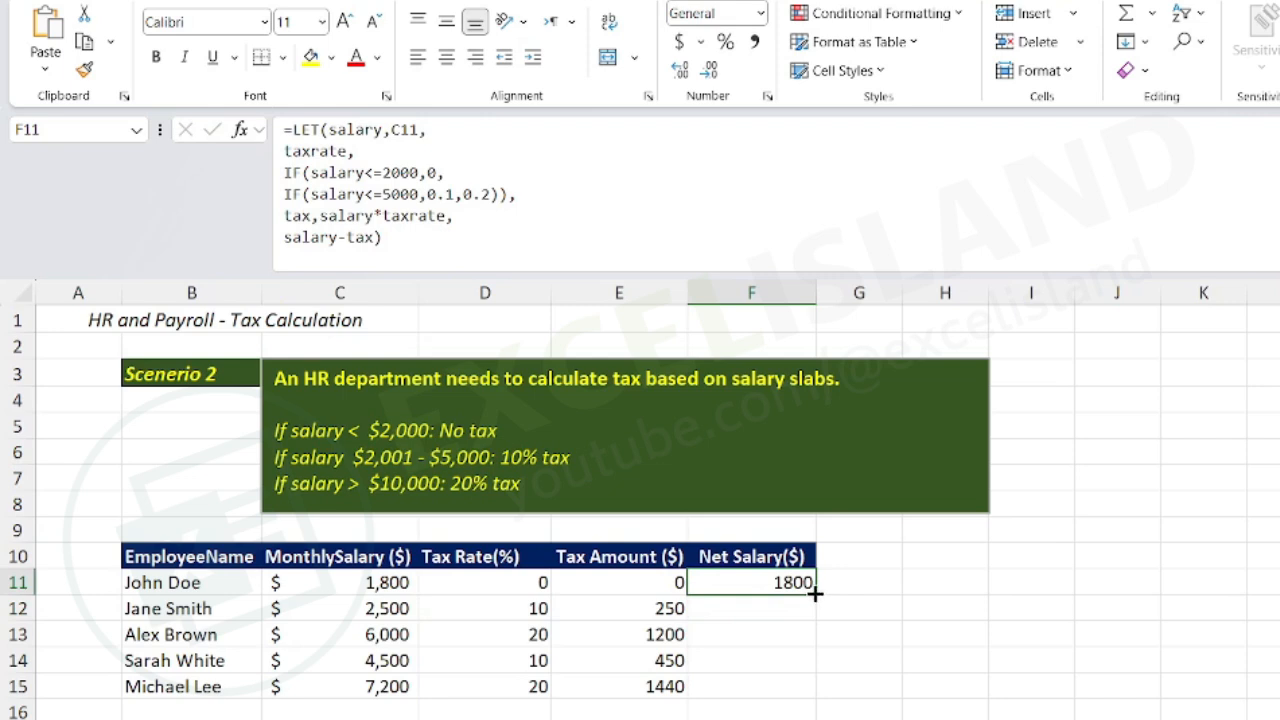
pyautogui.doubleClick(815, 594)
pyautogui.click(752, 586)
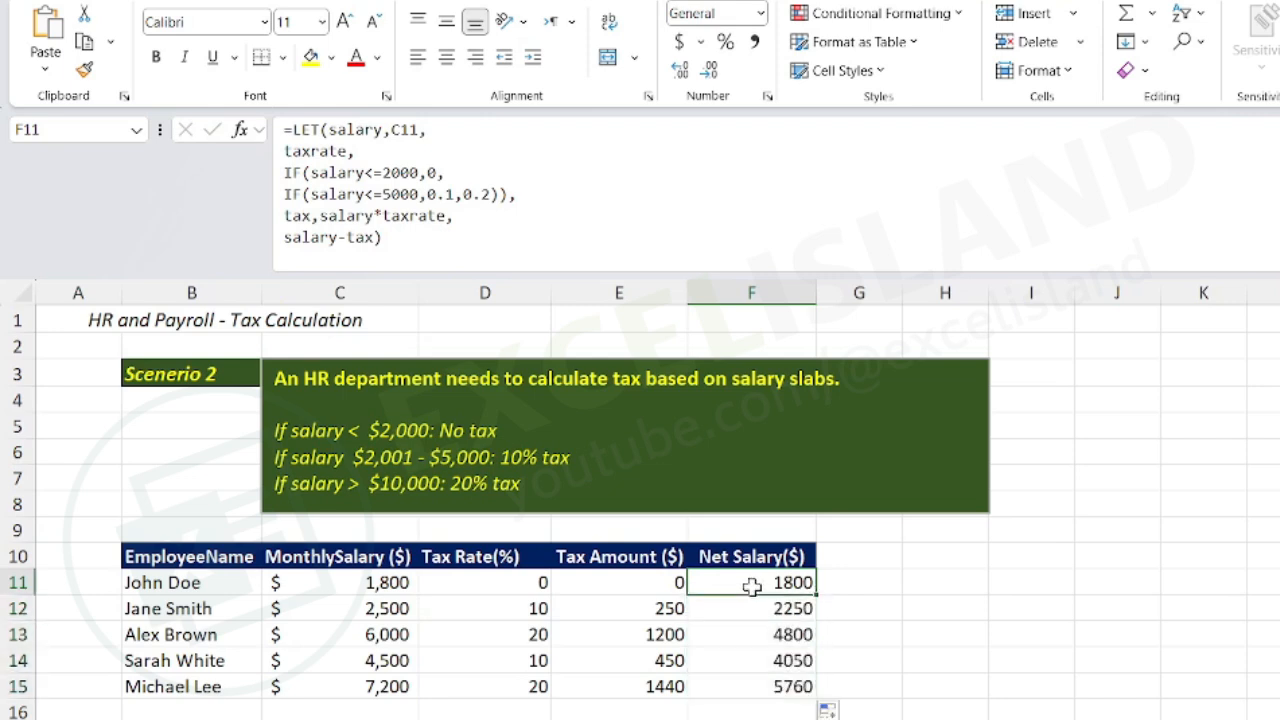
# - Enter the check formula =C11-E11 in G11 and fill it down through G15
pyautogui.click(862, 582)
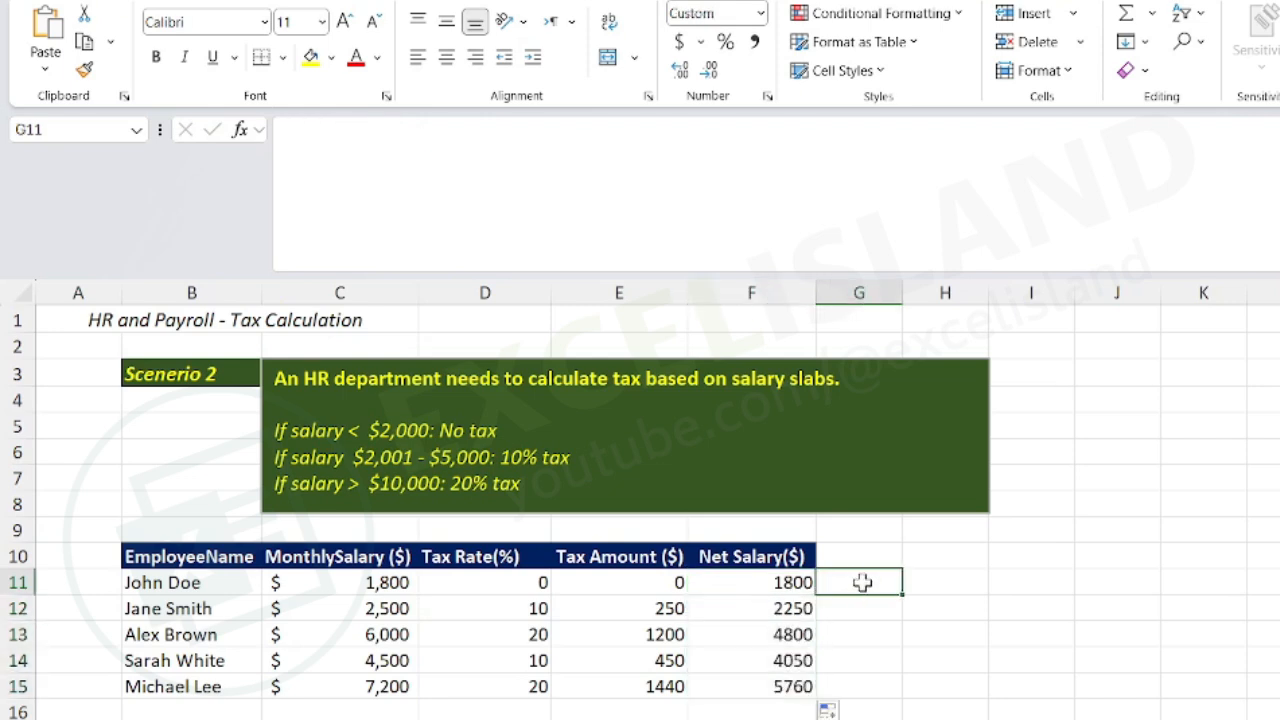
pyautogui.write('=')
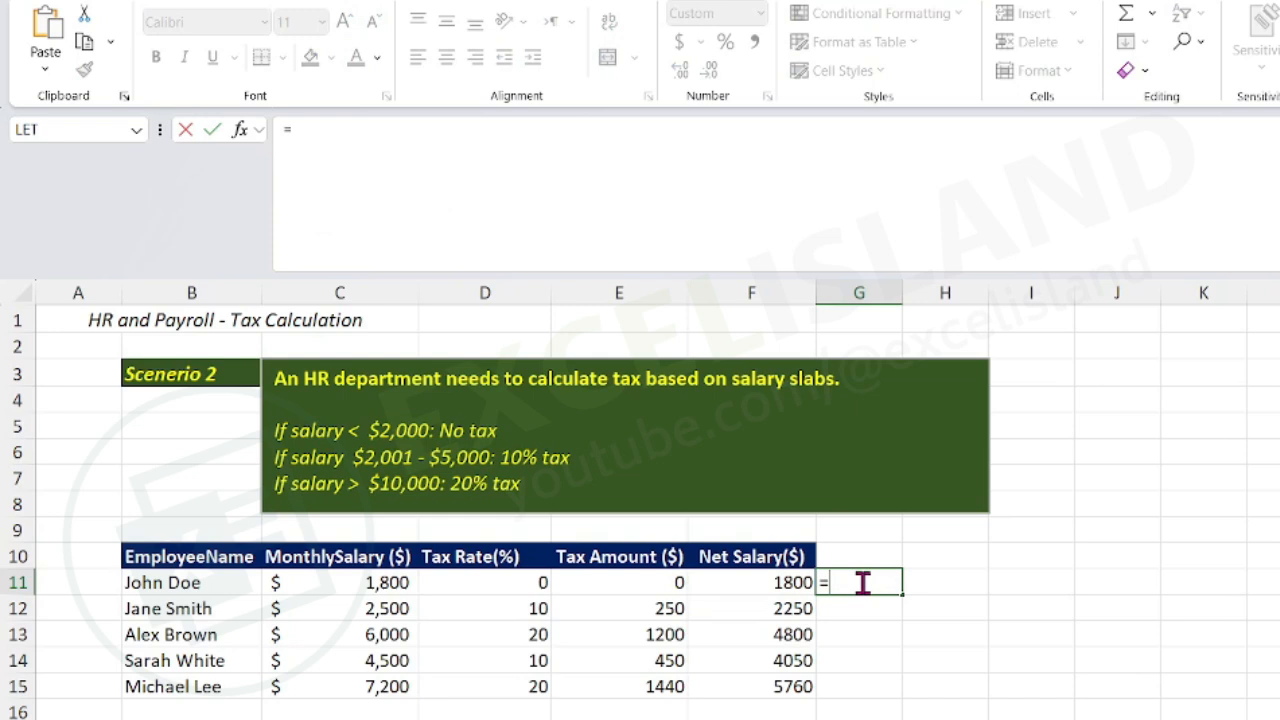
pyautogui.click(349, 587)
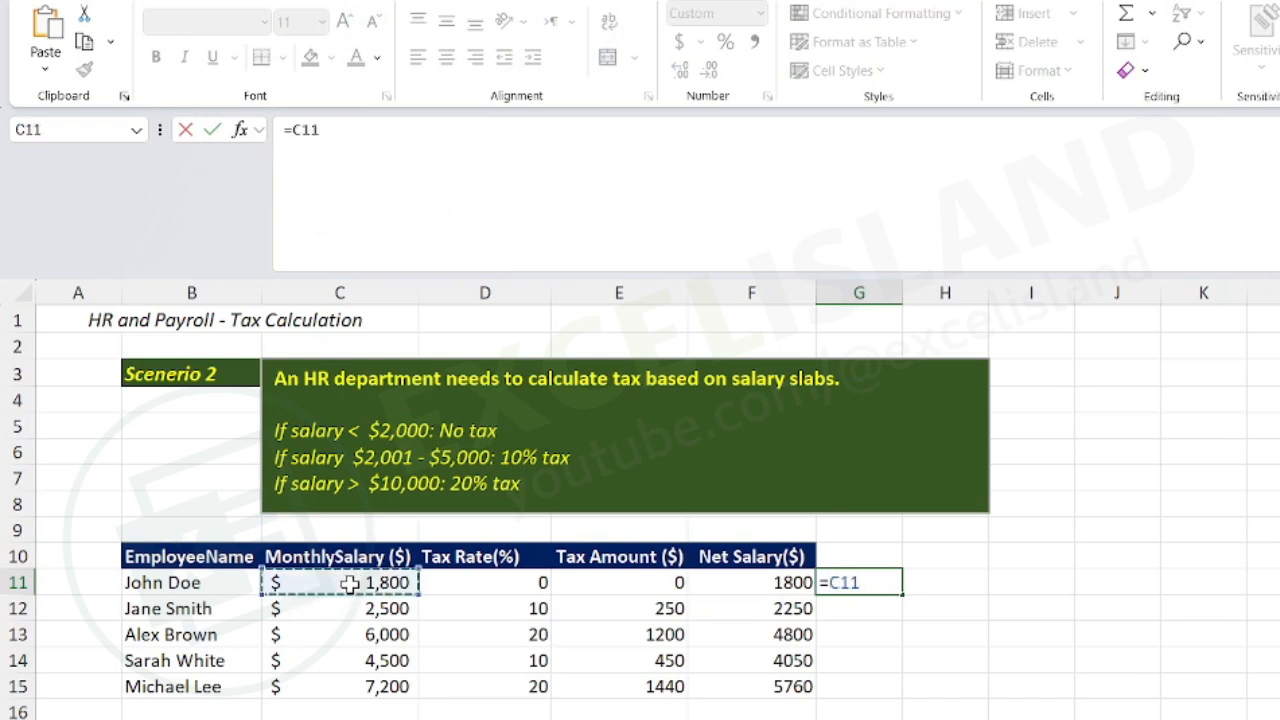
pyautogui.write('-')
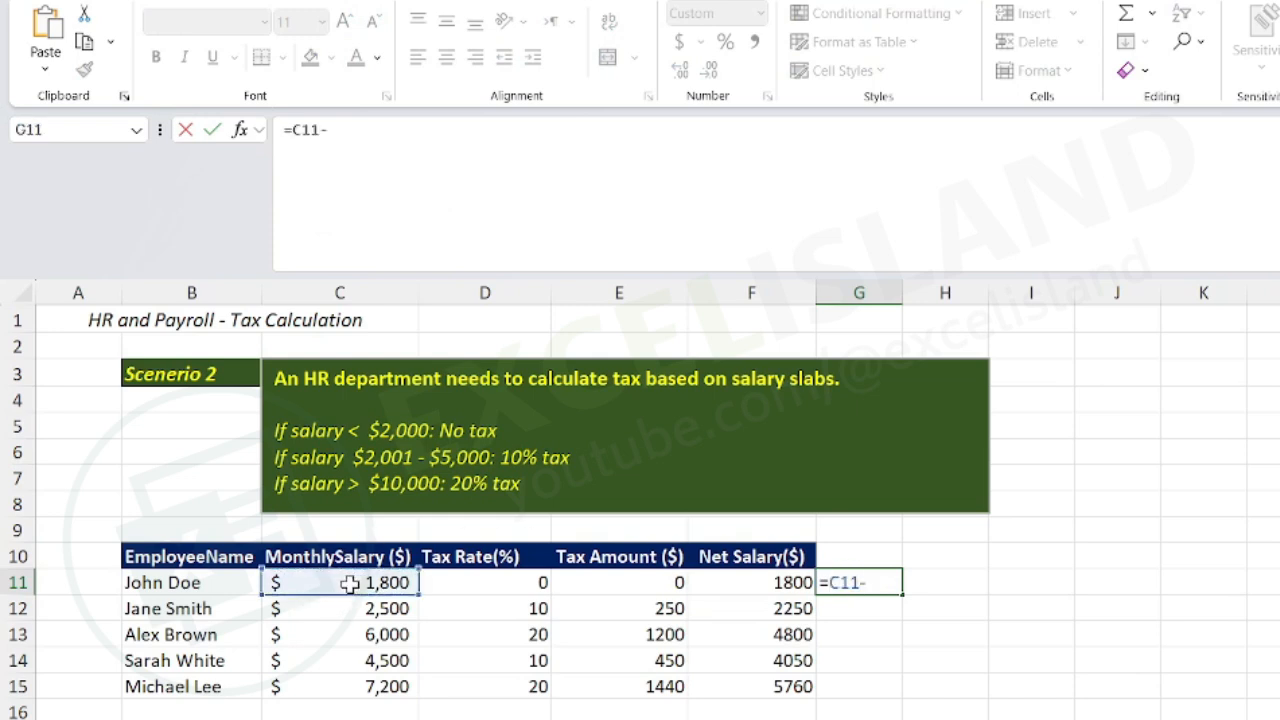
pyautogui.click(657, 587)
pyautogui.press('Return')
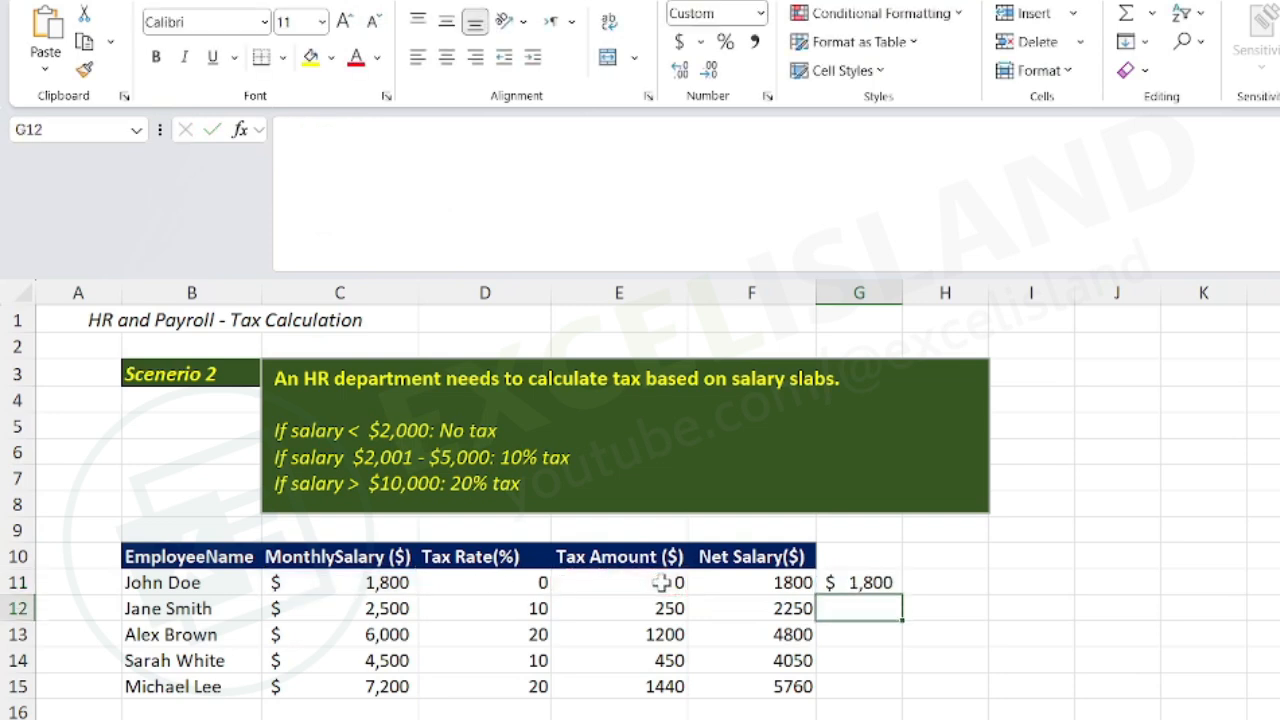
pyautogui.click(858, 582)
pyautogui.doubleClick(902, 596)
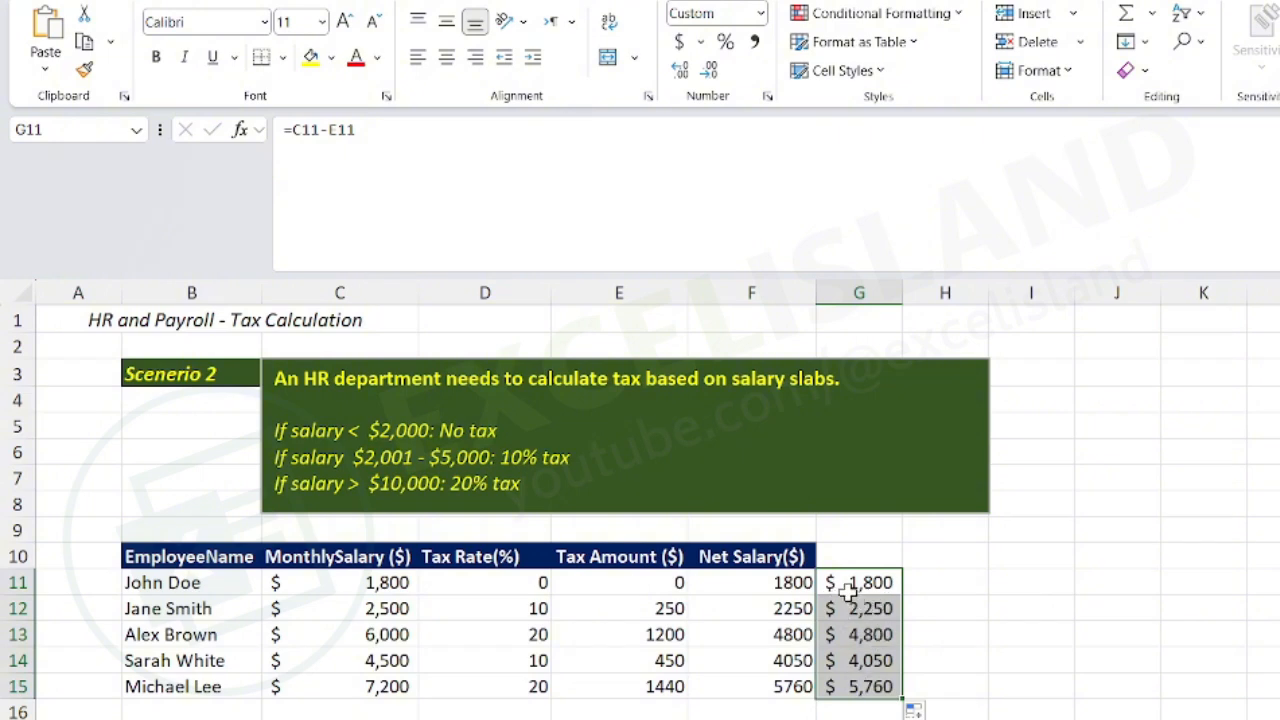
# - Compare the net salary and tax amount formulas in row 11 and the salary in C11 with the check values in G11:G15
pyautogui.click(714, 590)
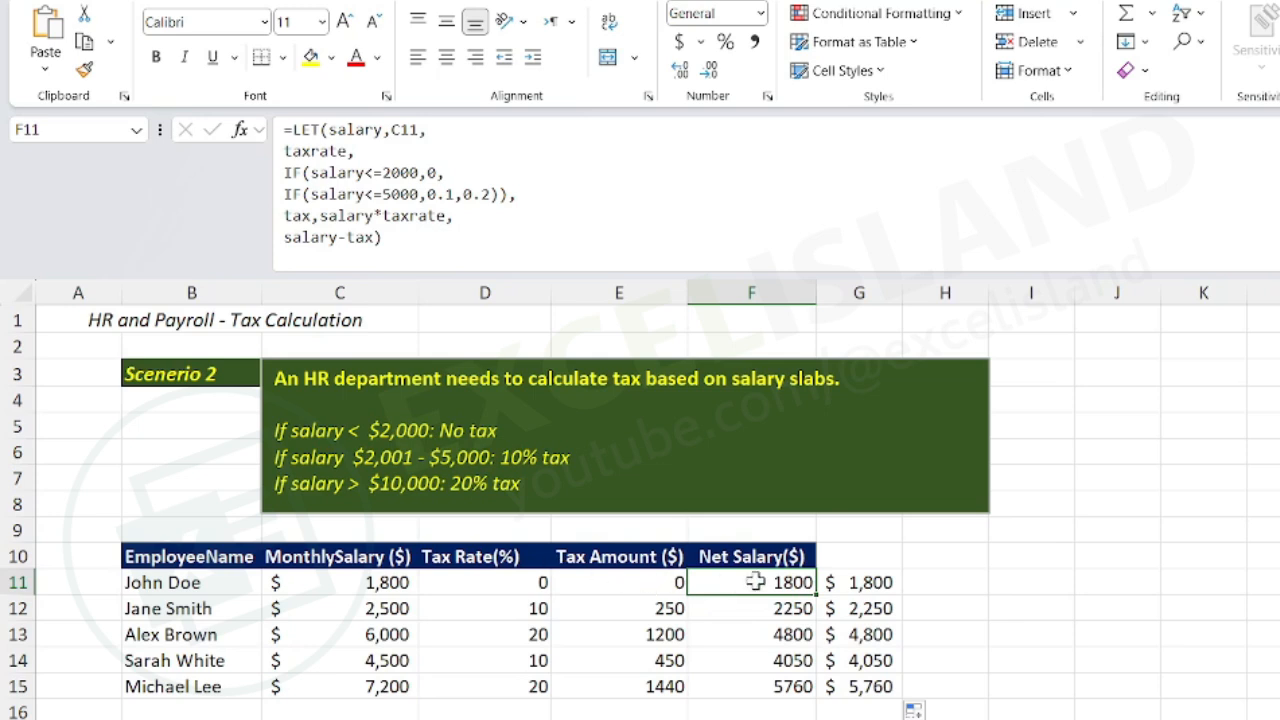
pyautogui.click(636, 586)
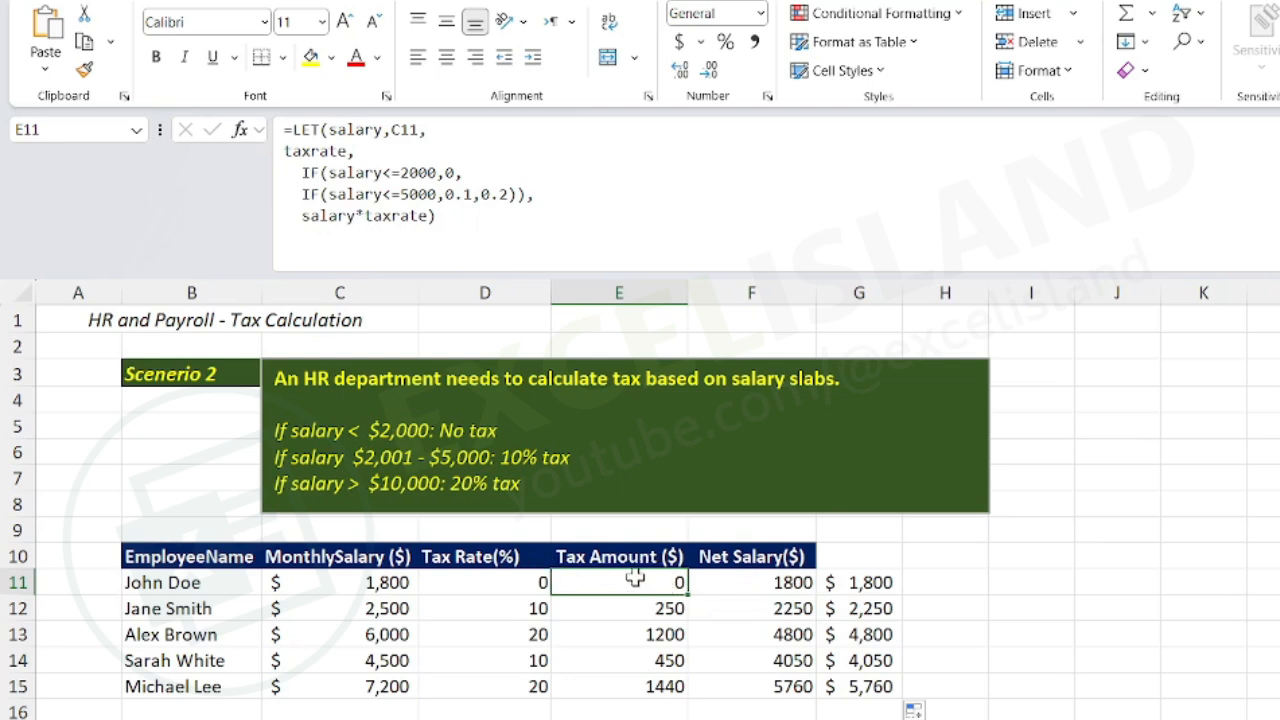
pyautogui.click(380, 582)
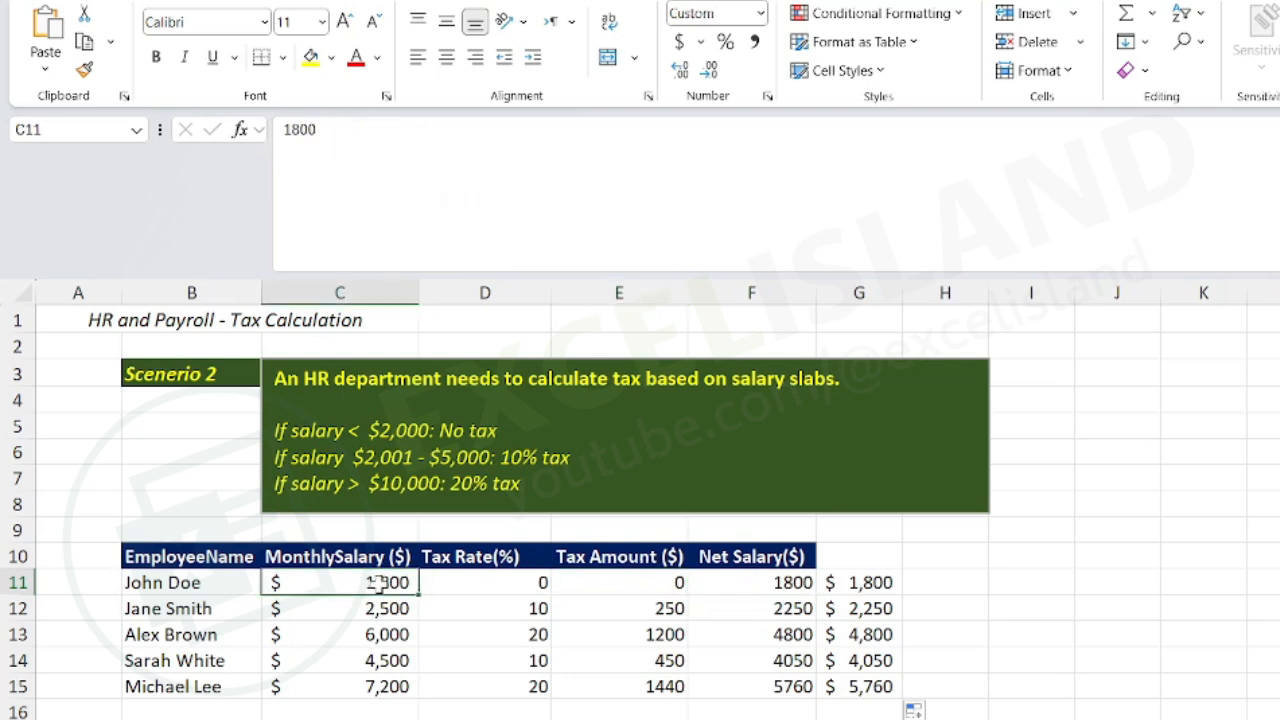
pyautogui.click(840, 586)
pyautogui.moveTo(841, 583); pyautogui.dragTo(856, 690)
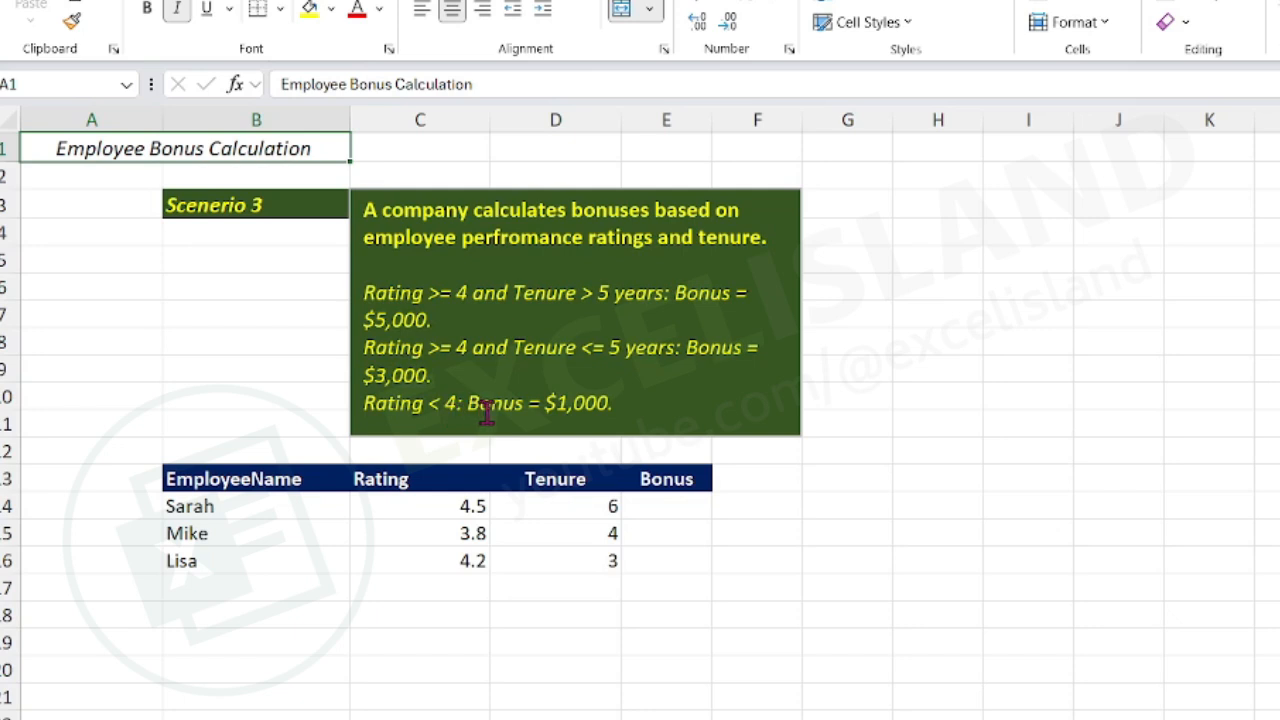
# - Start a LET formula in Bonus cell E14 in the expanded formula bar, defining the name rating as C14
pyautogui.click(640, 506)
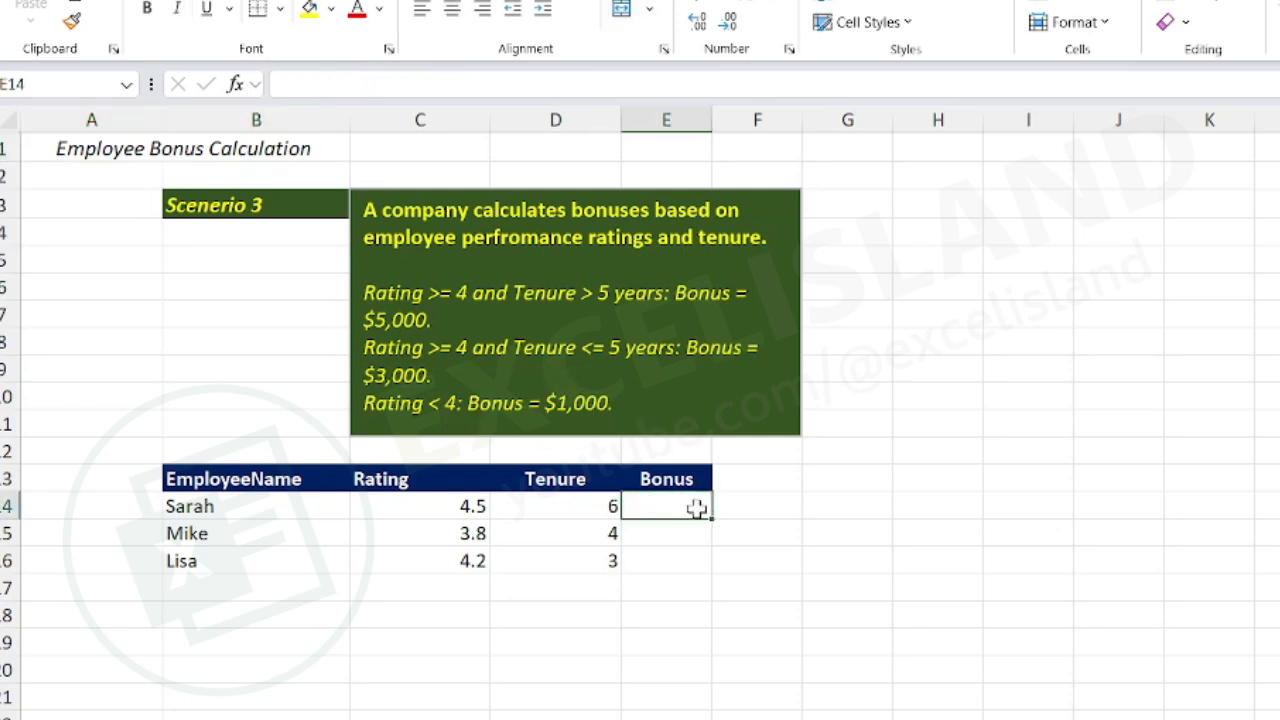
pyautogui.moveTo(448, 478); pyautogui.dragTo(610, 566)
pyautogui.click(656, 512)
pyautogui.click(1277, 84)
pyautogui.click(525, 88)
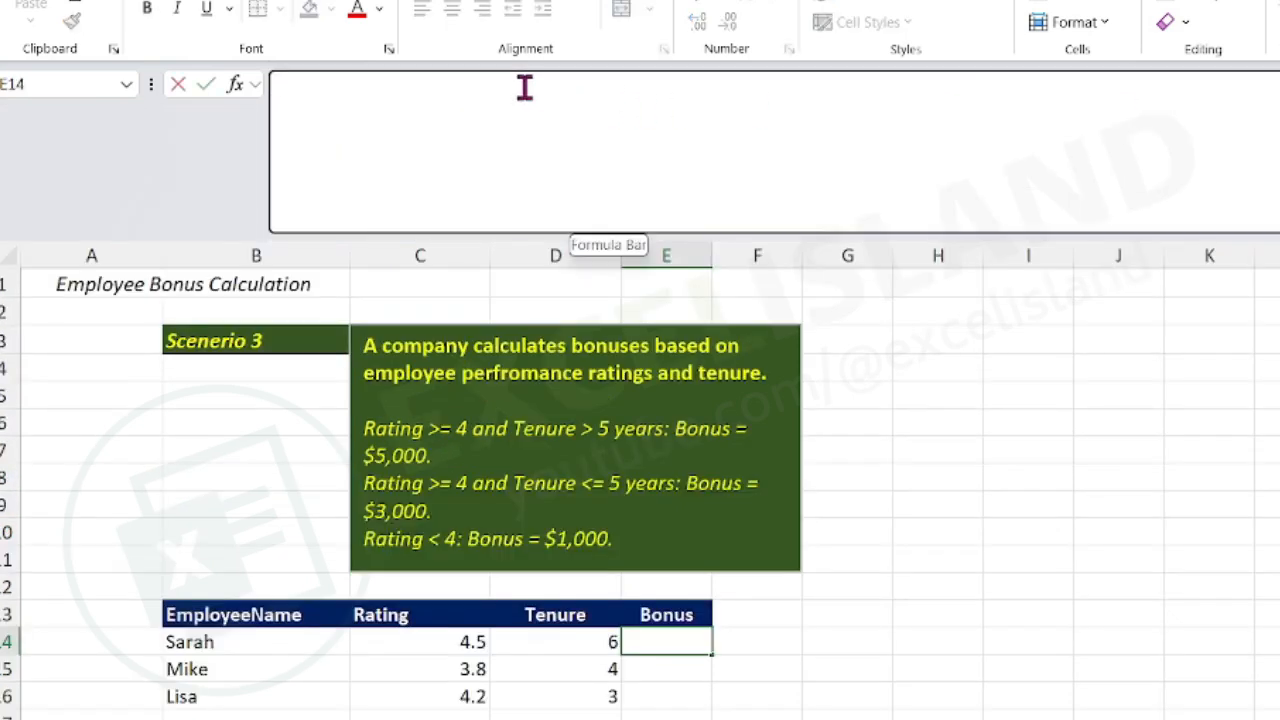
pyautogui.write('=let')
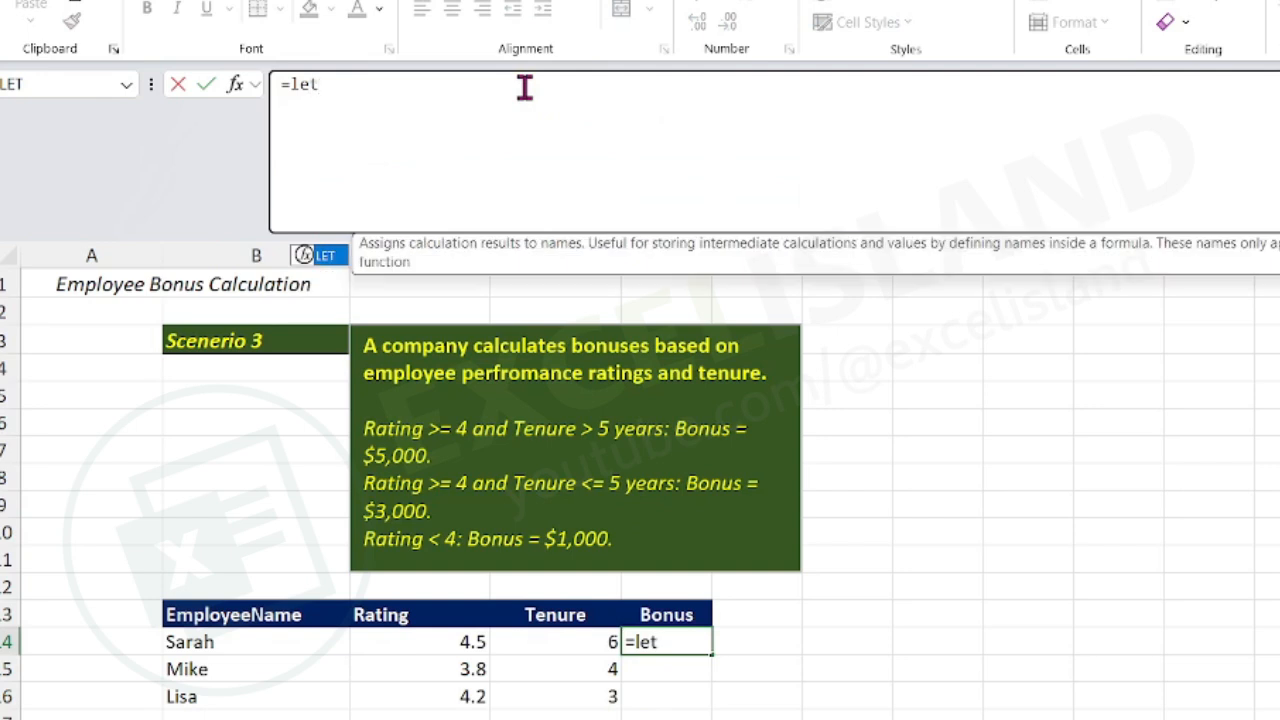
pyautogui.press('Tab')
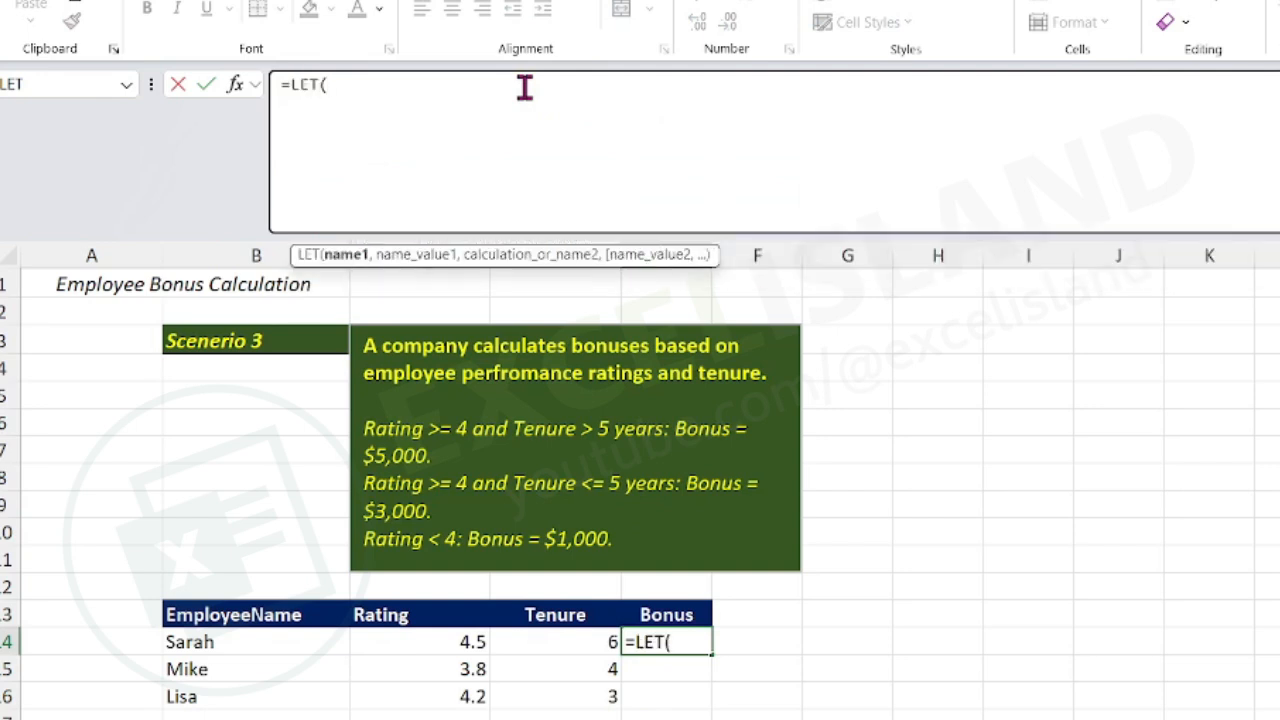
pyautogui.write('rating')
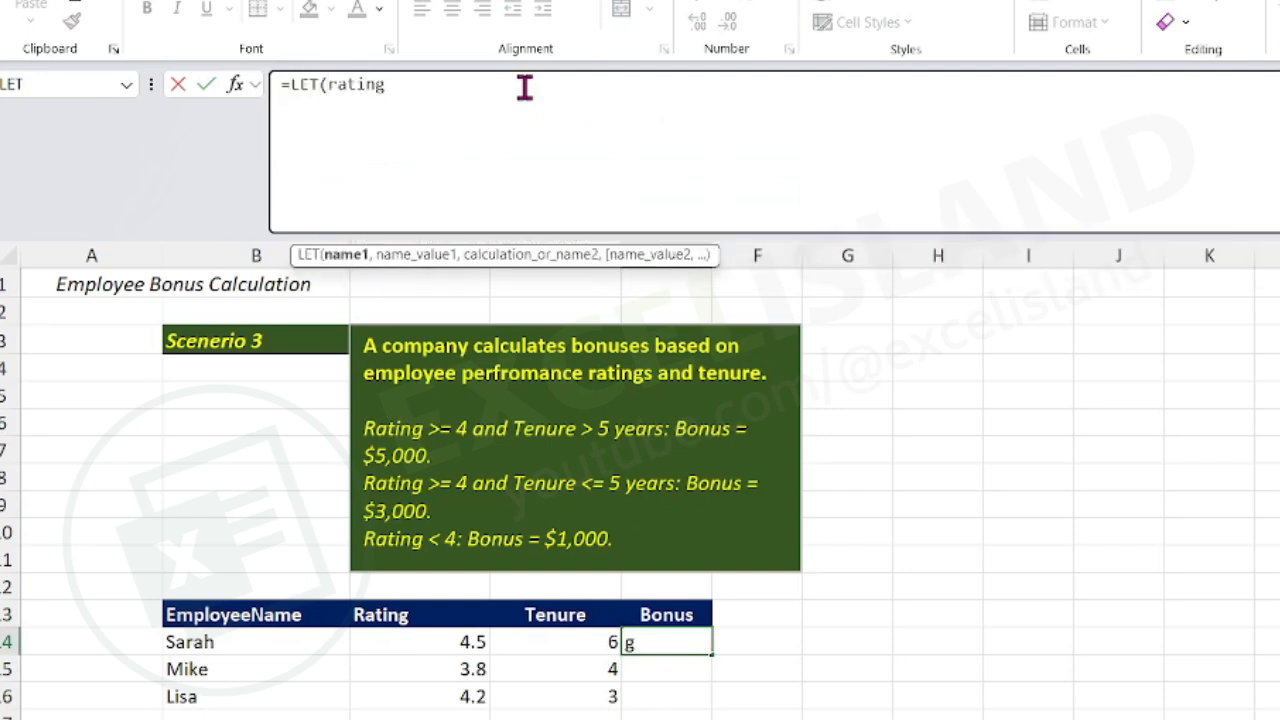
pyautogui.write(',')
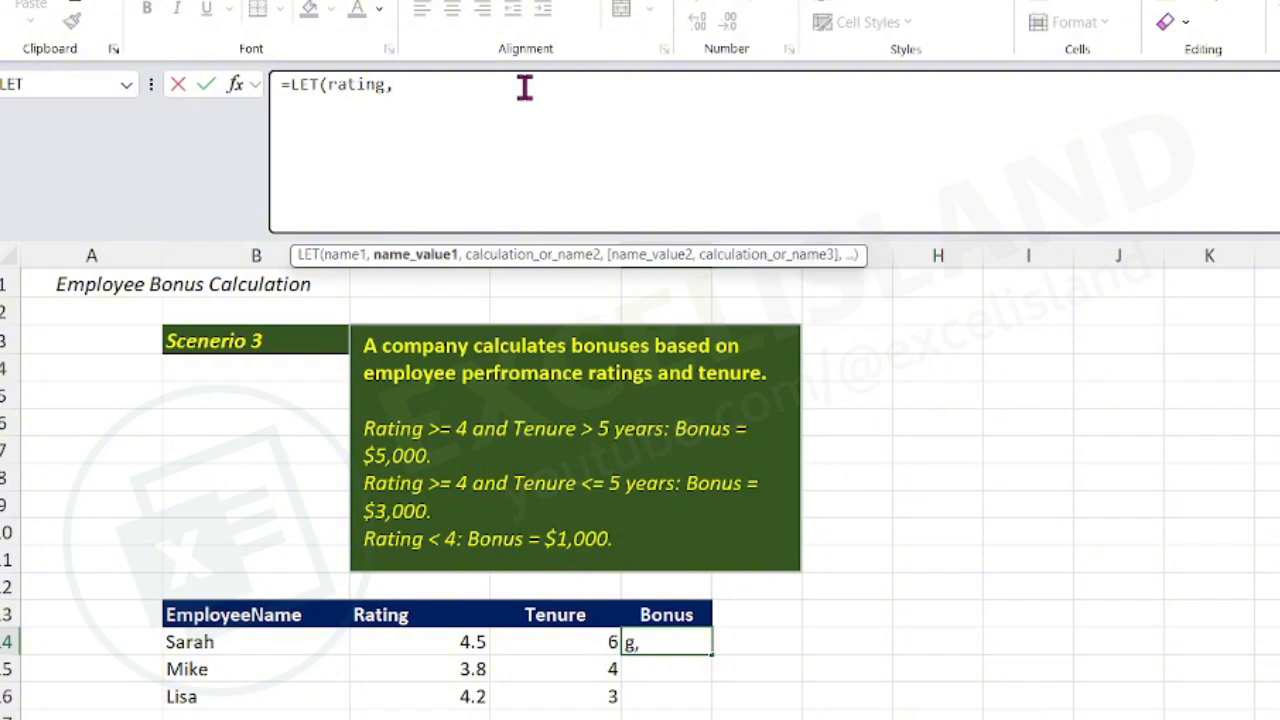
pyautogui.click(431, 647)
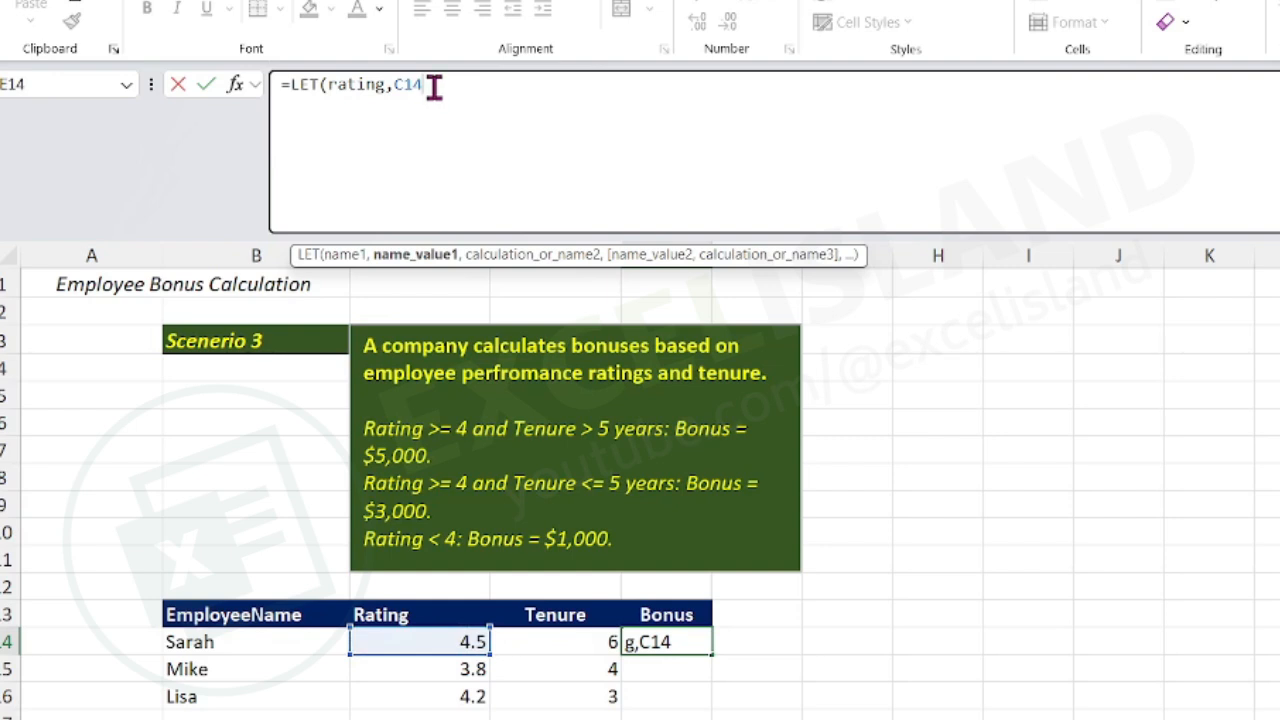
pyautogui.write(',')
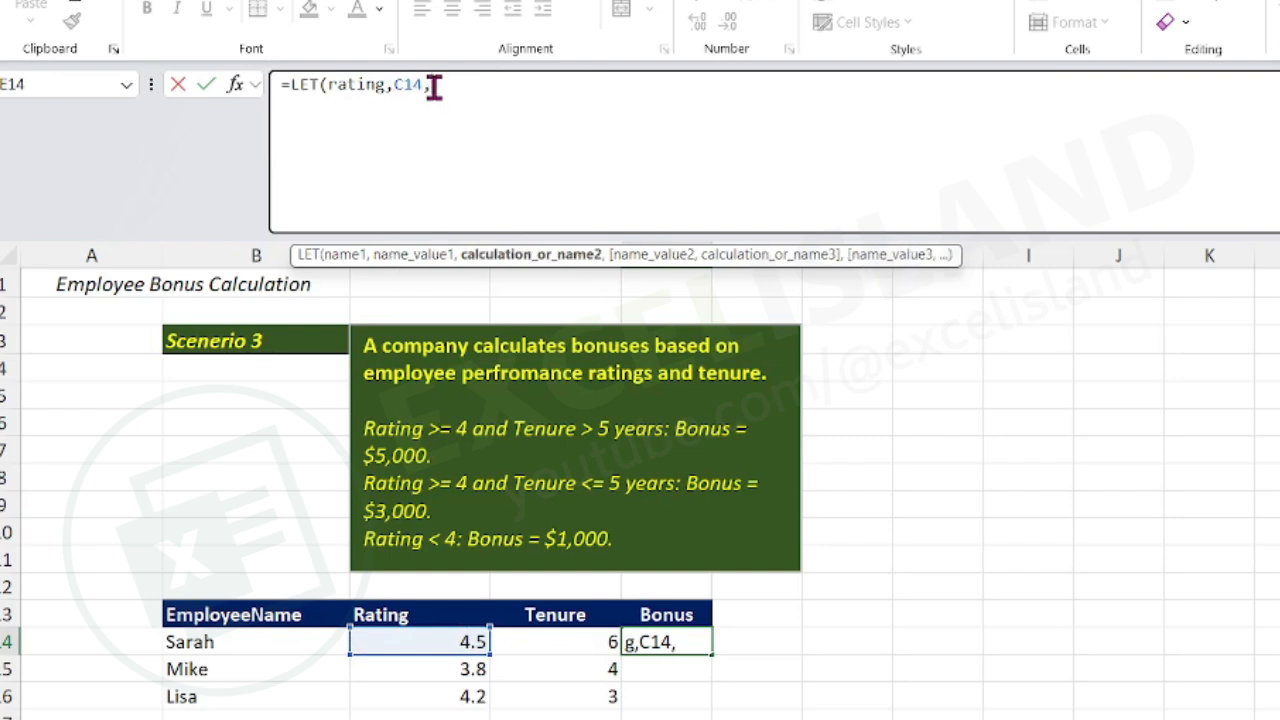
# - Define a second name, tenure, as D14 on a new line of the E14 formula
pyautogui.hotkey('alt', 'Return')
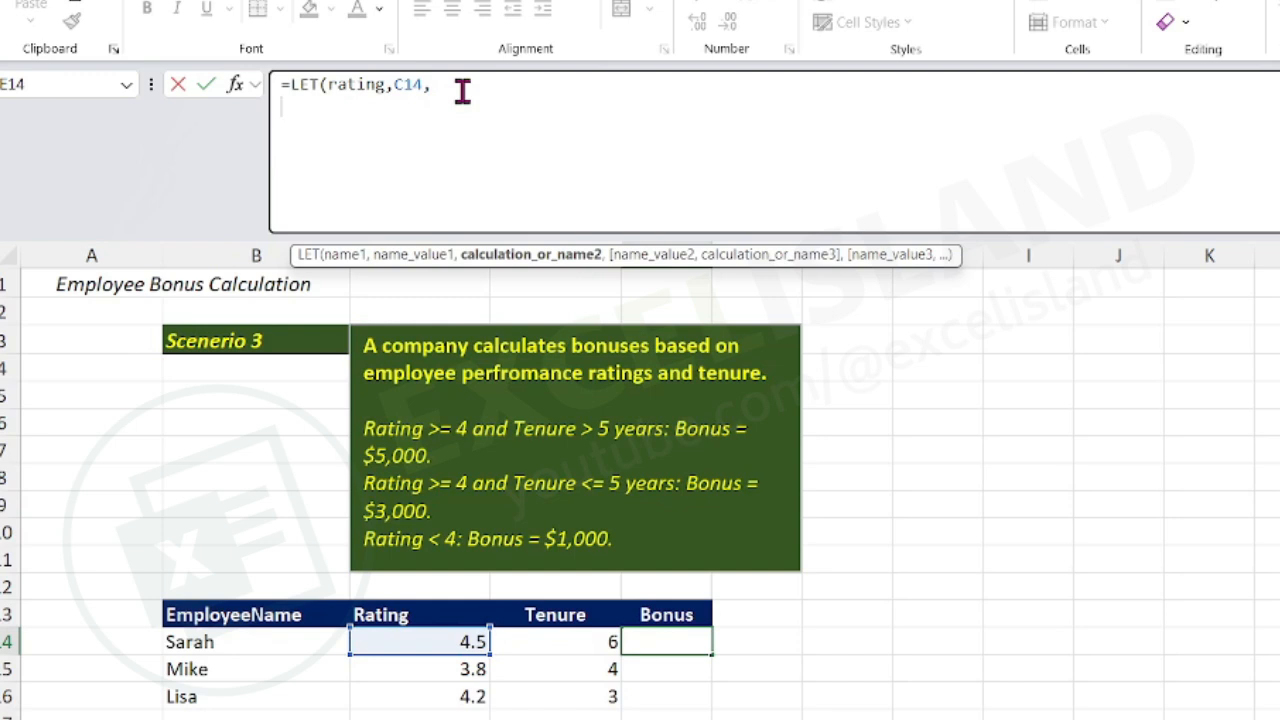
pyautogui.write('tenure')
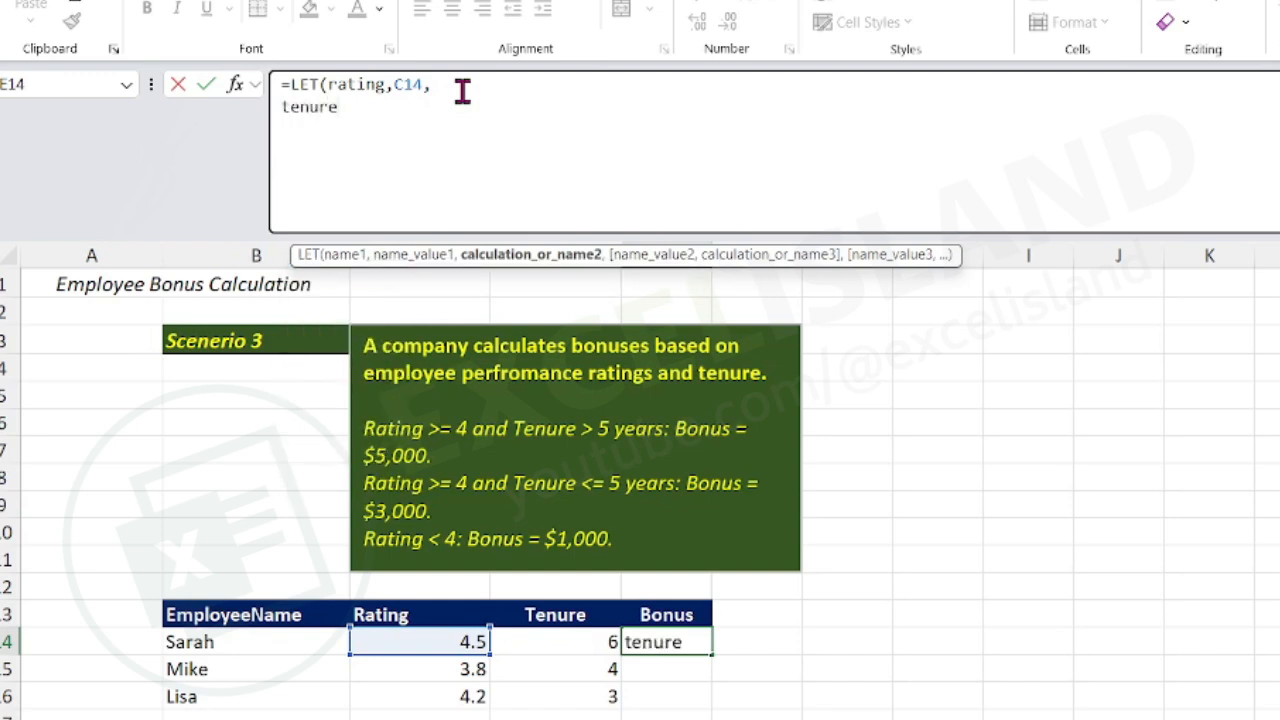
pyautogui.write(',')
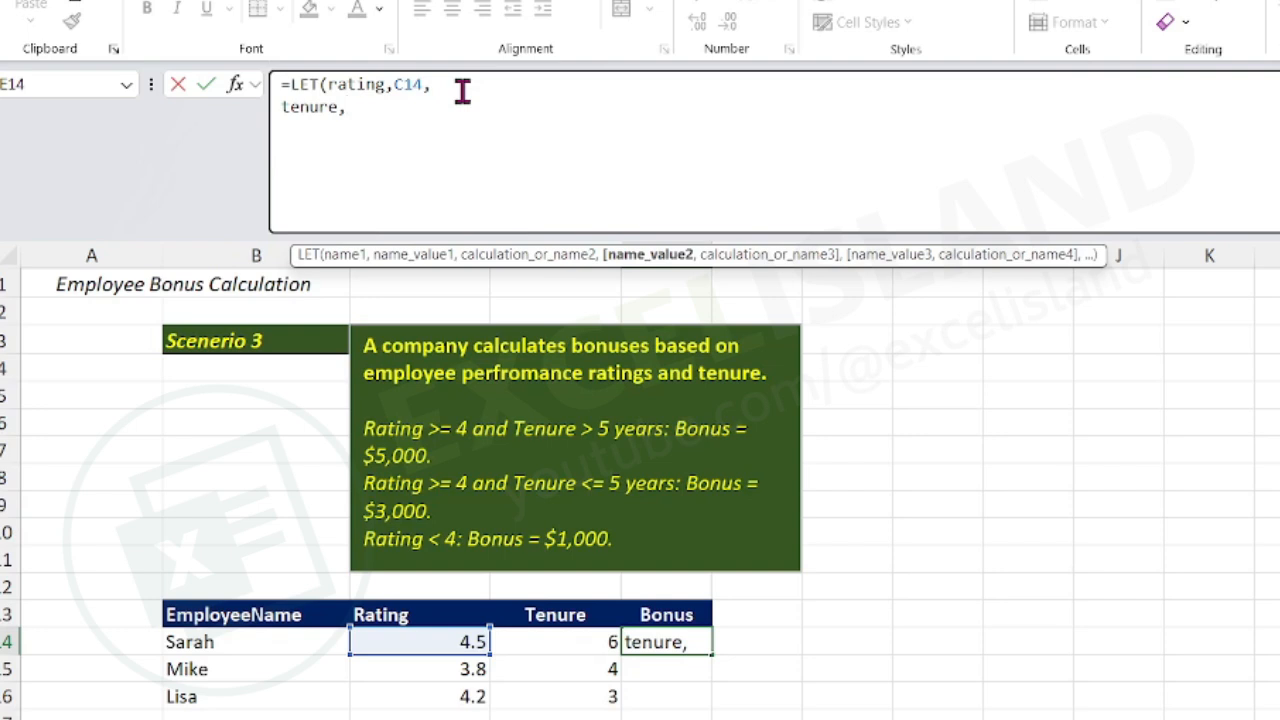
pyautogui.write('D14')
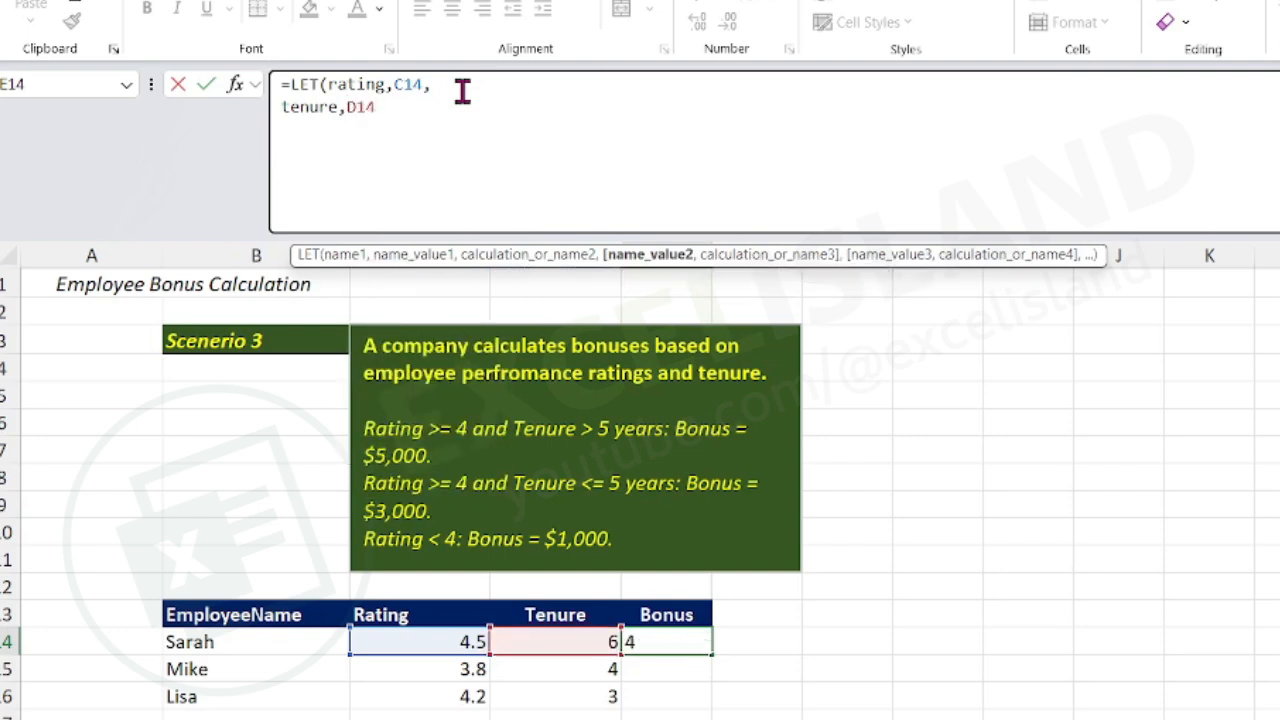
pyautogui.write(',')
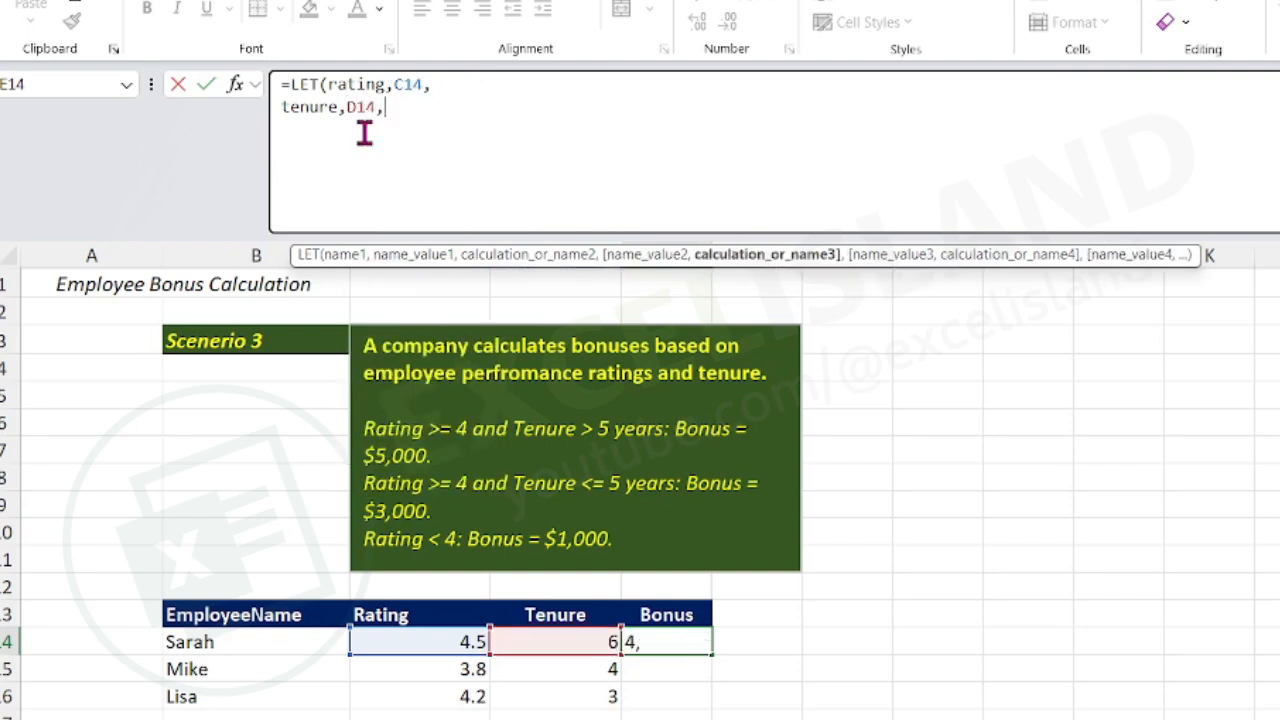
# - Add bonus as the third name on a new line of the E14 formula, followed by a comma
pyautogui.hotkey('alt', 'Return')
pyautogui.write('bonus')
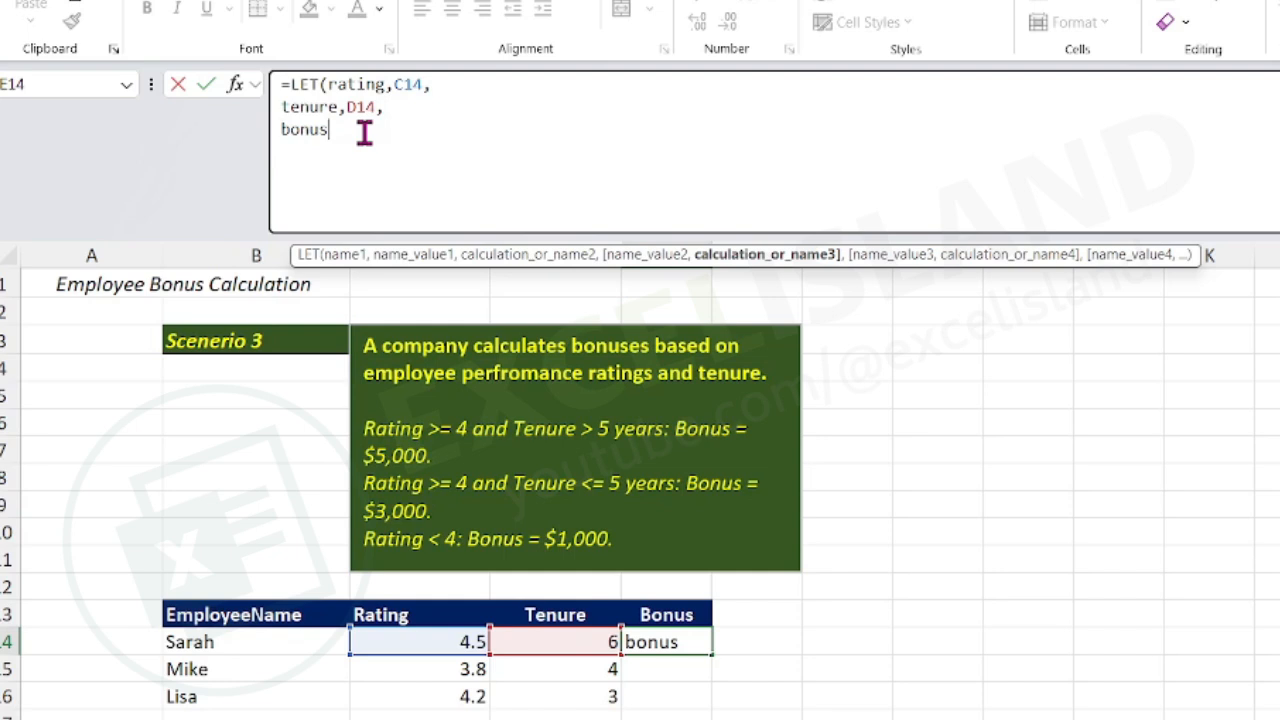
pyautogui.write('.')
pyautogui.press('BackSpace')
pyautogui.write(',')
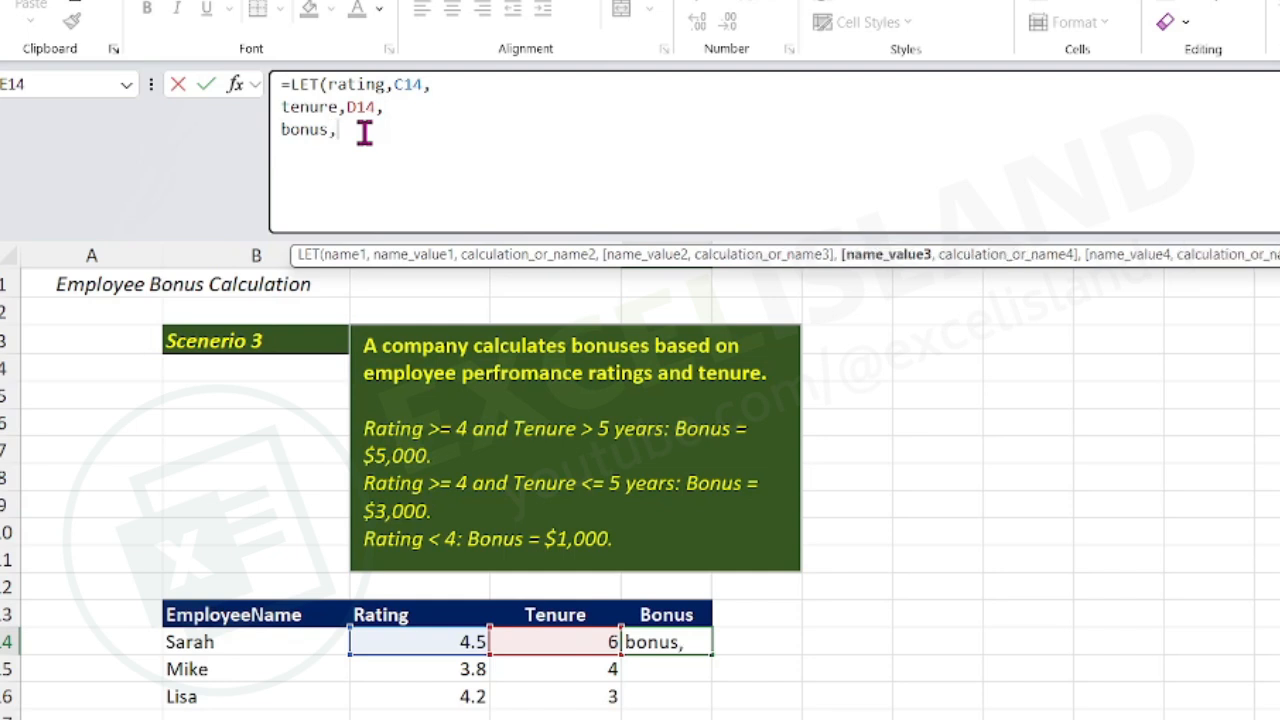
# - Start the bonus value with IF(rating>=4, and continue on an indented new line
pyautogui.write('if')
pyautogui.press('Tab')
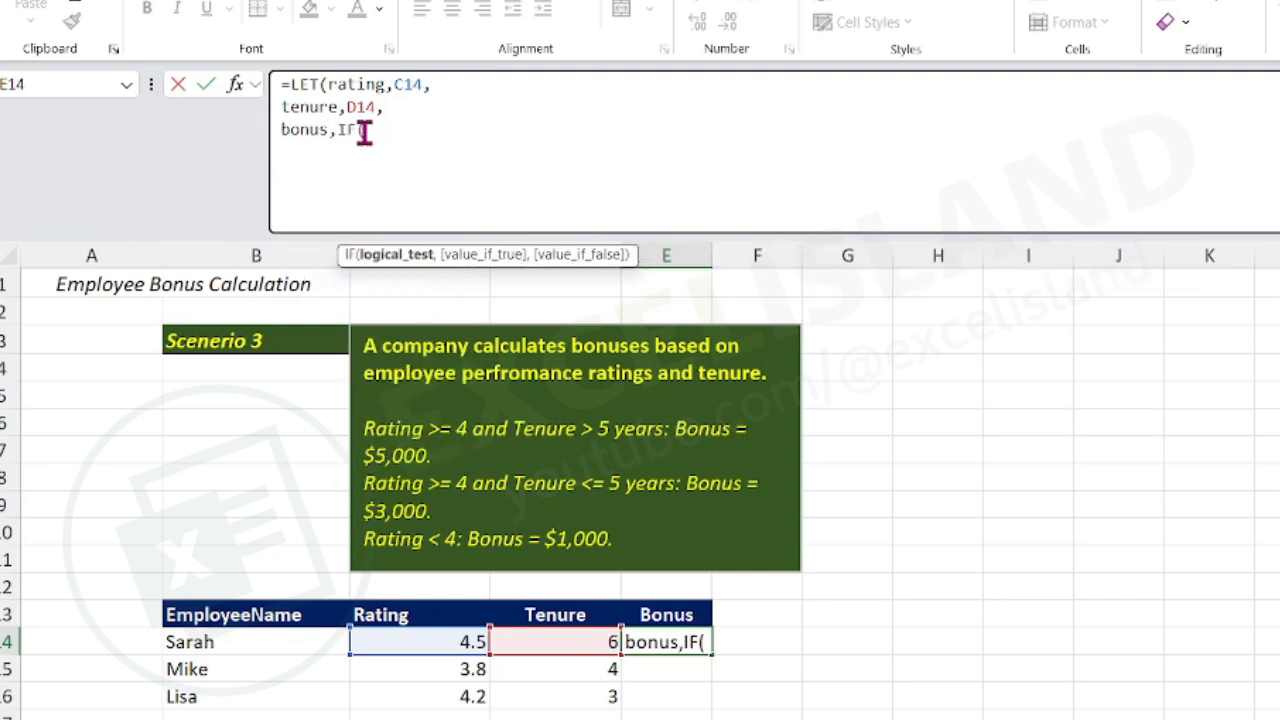
pyautogui.write('rat')
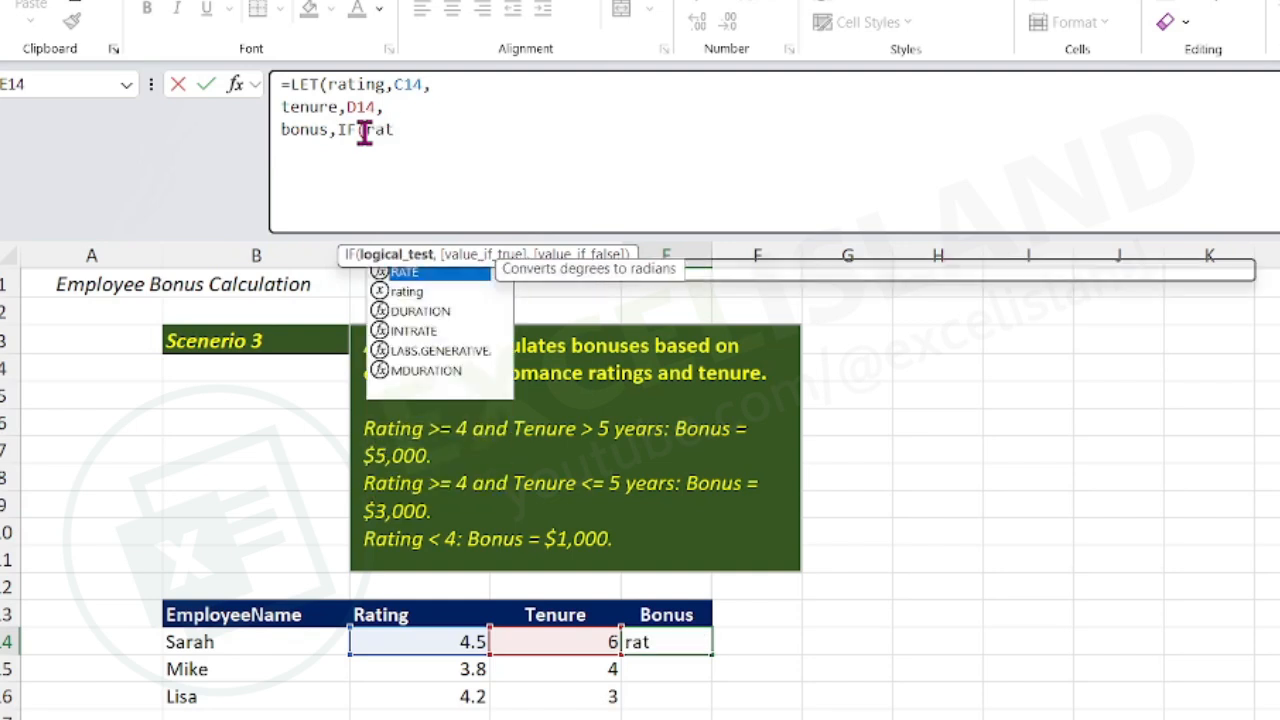
pyautogui.write('i')
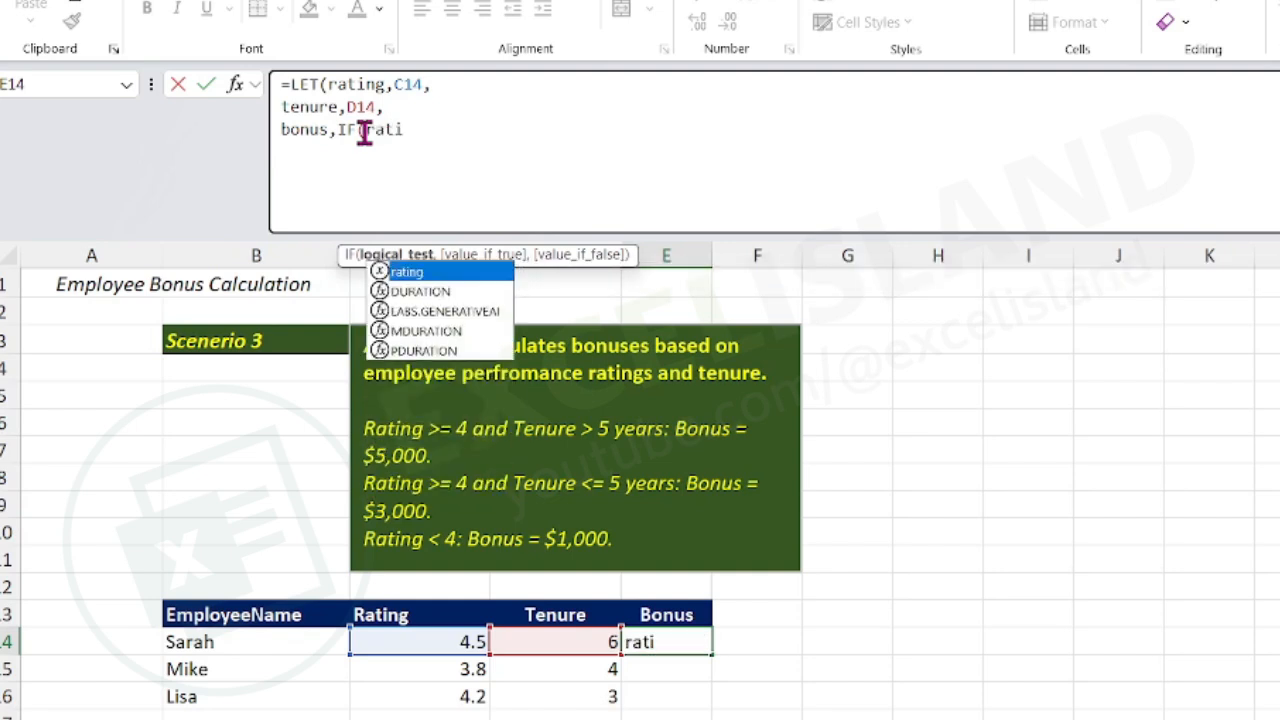
pyautogui.press('Tab')
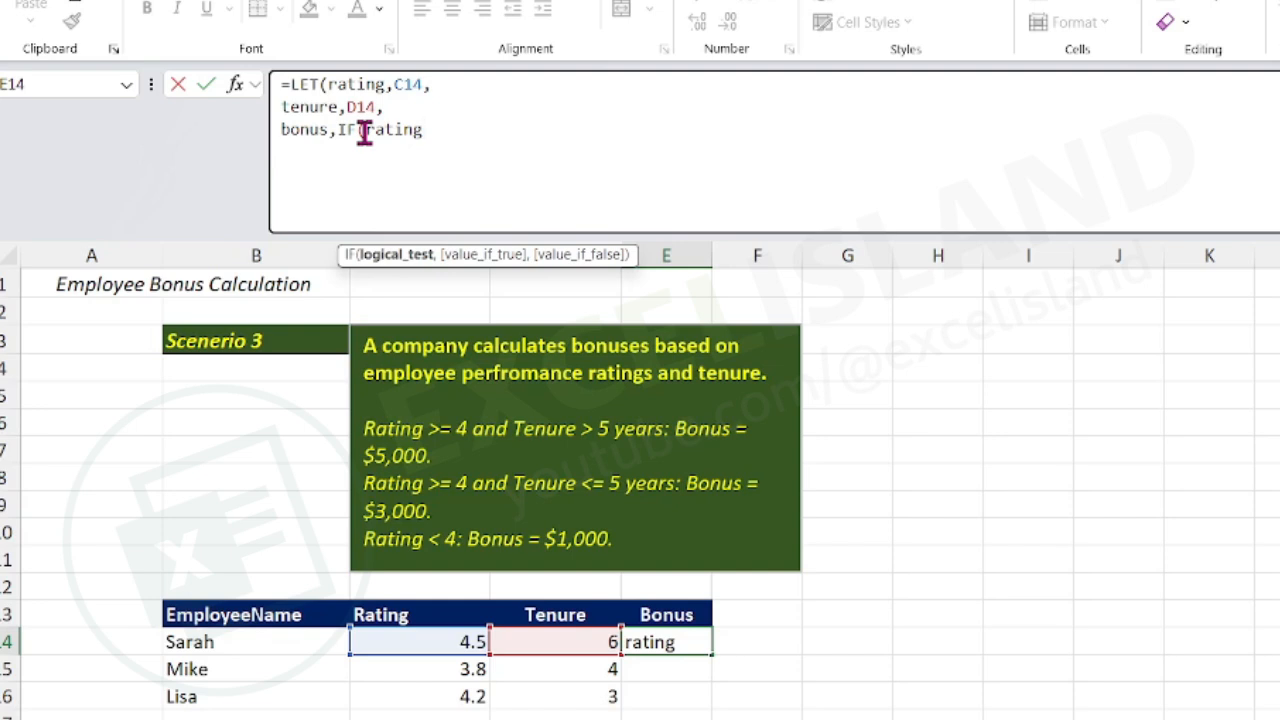
pyautogui.write('>=4, ')
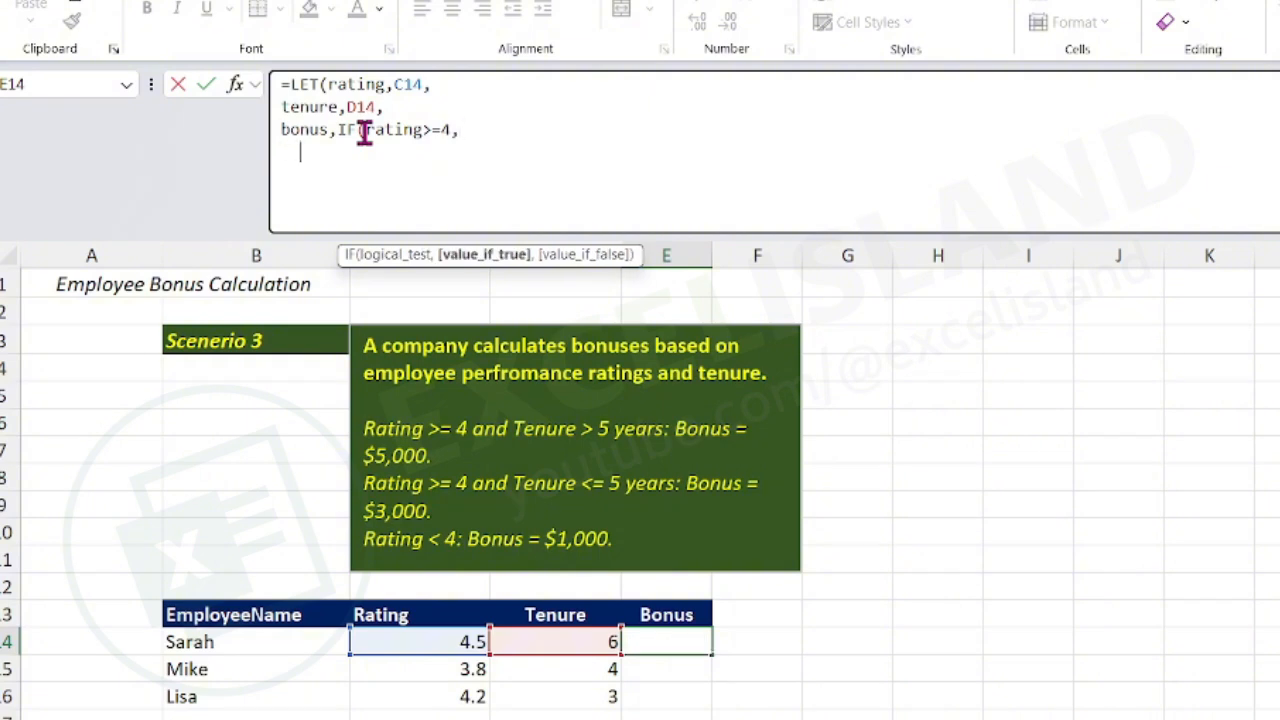
# - Nest a second IF on the indented line of the E14 formula, testing tenure>5
pyautogui.write('  IF(')
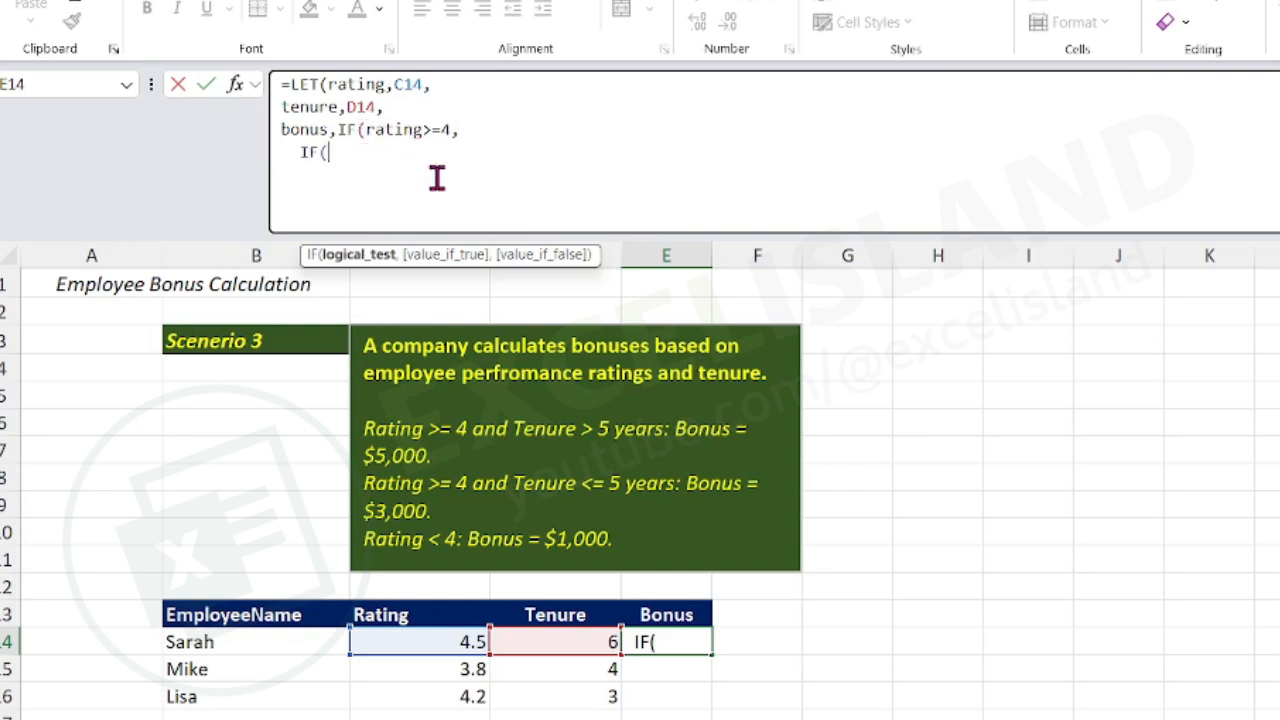
pyautogui.write('tenure')
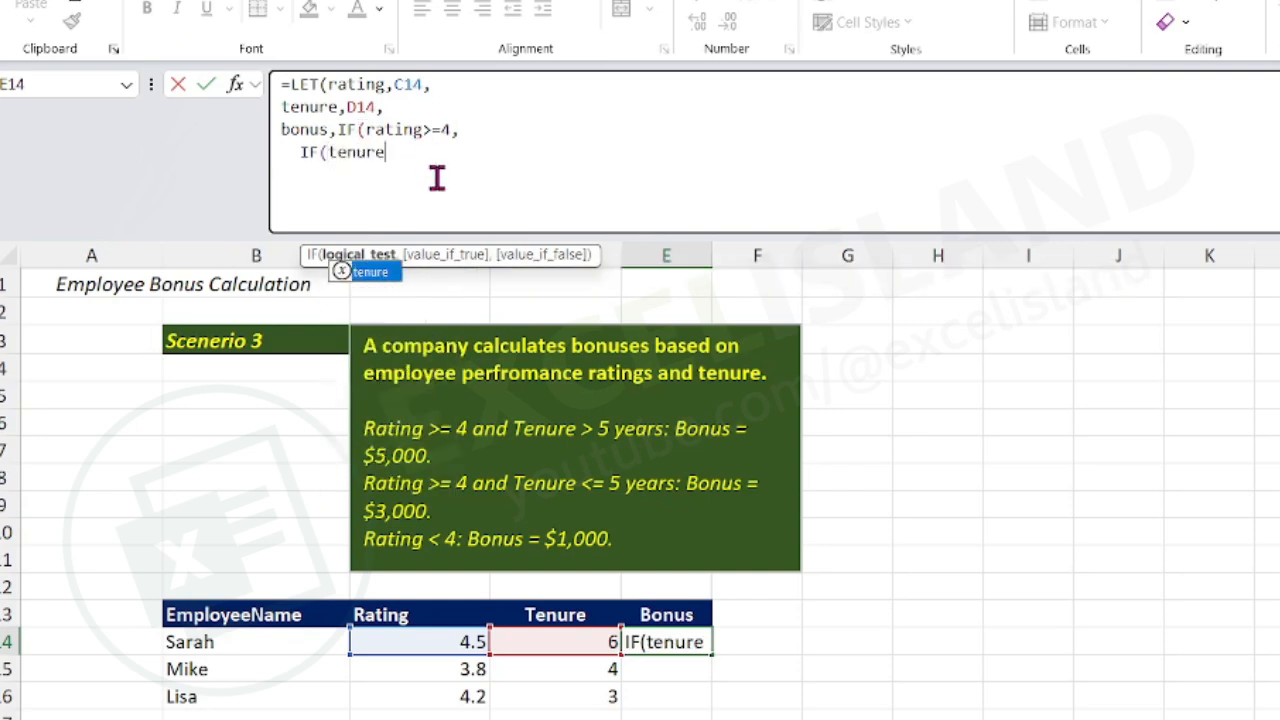
pyautogui.press('Tab')
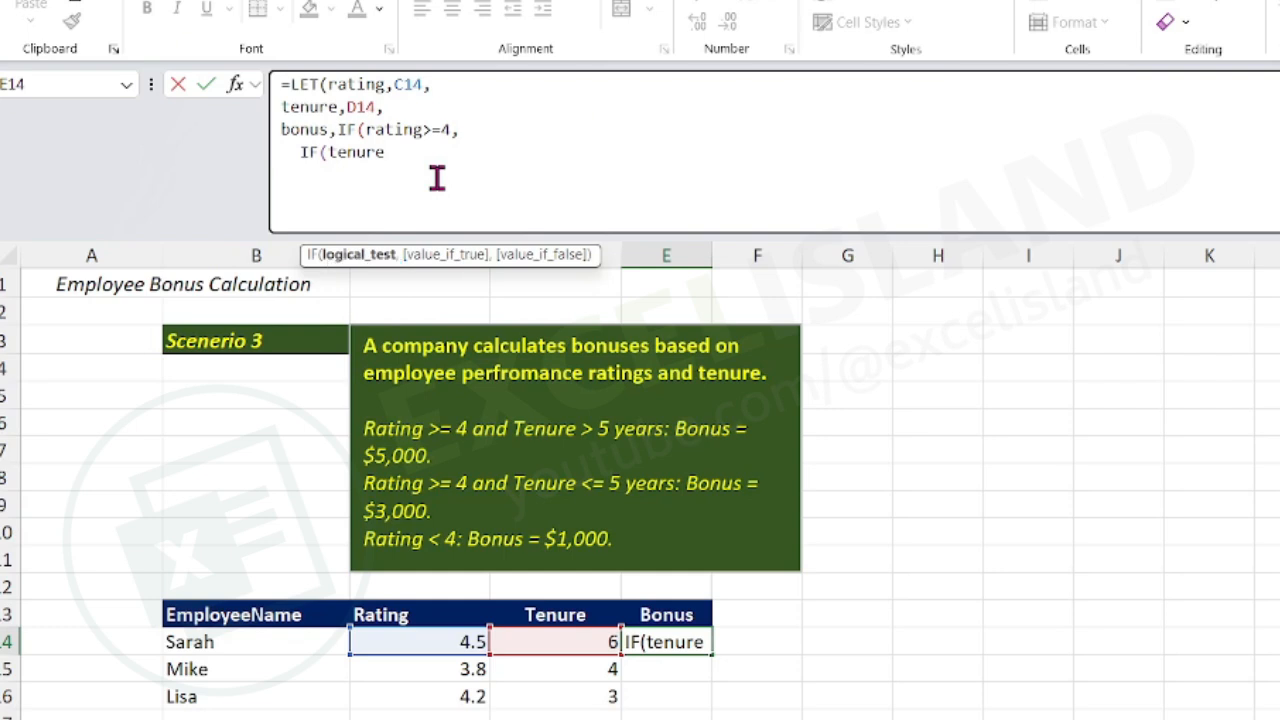
pyautogui.write(',')
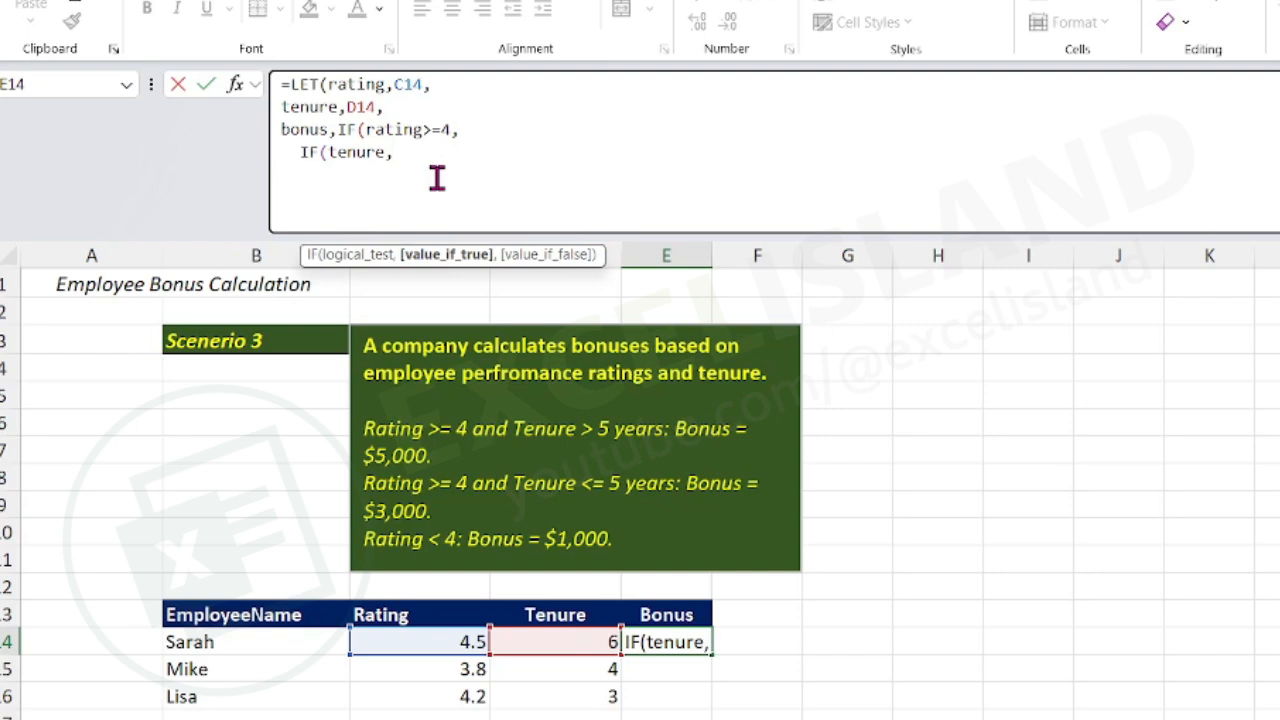
pyautogui.press('BackSpace')
pyautogui.write('>')
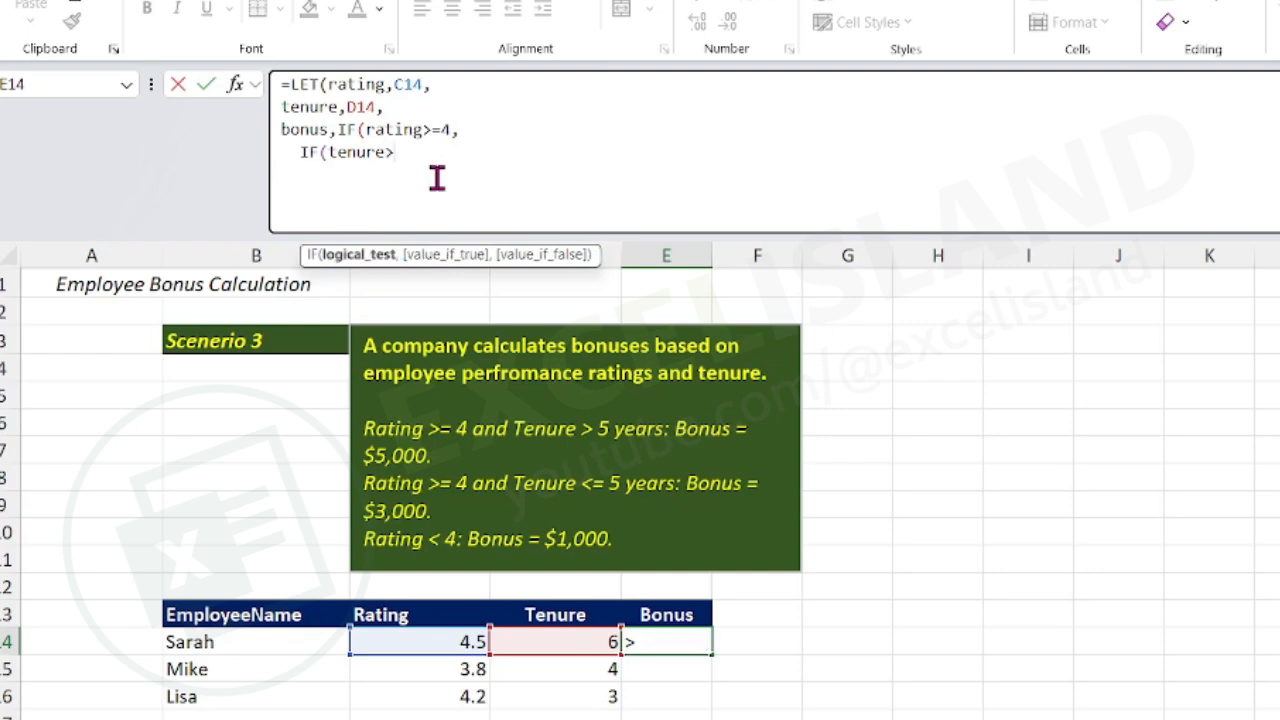
pyautogui.write('5,')
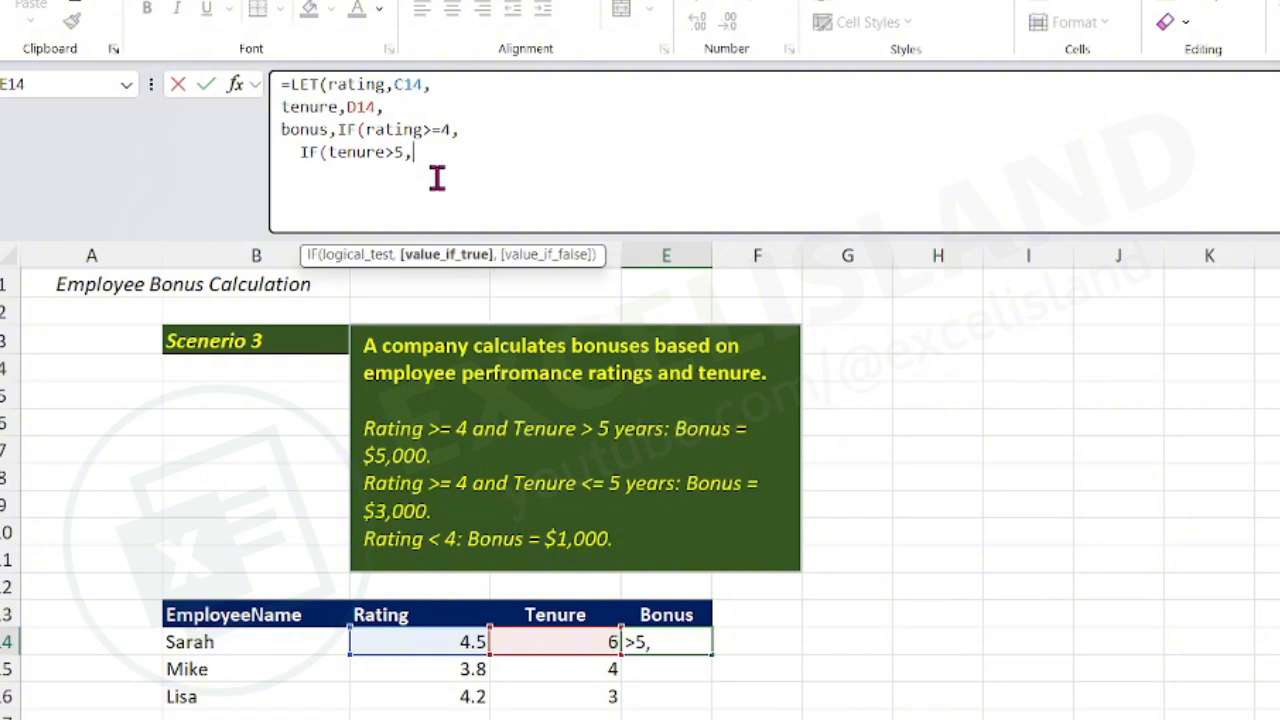
# - Give the nested IF the results 5000 when true and 3000 when false, and close it with a comma following
pyautogui.write('5000,')
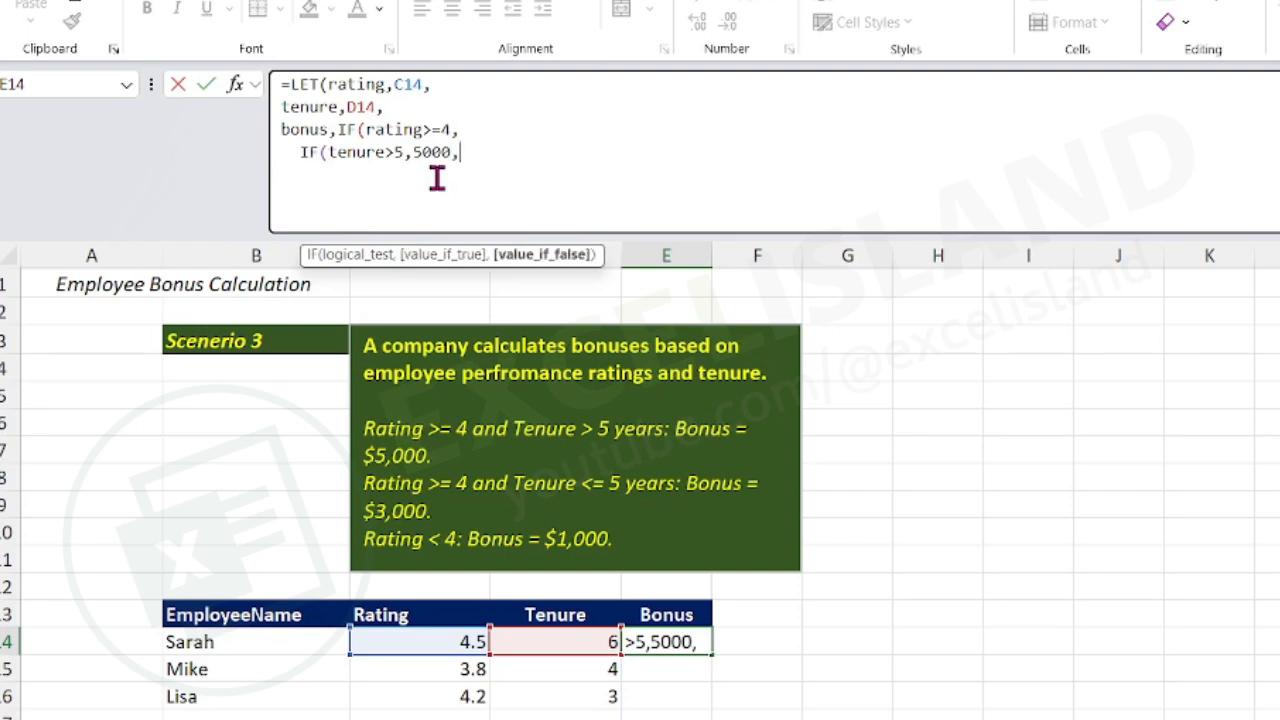
pyautogui.write('3000')
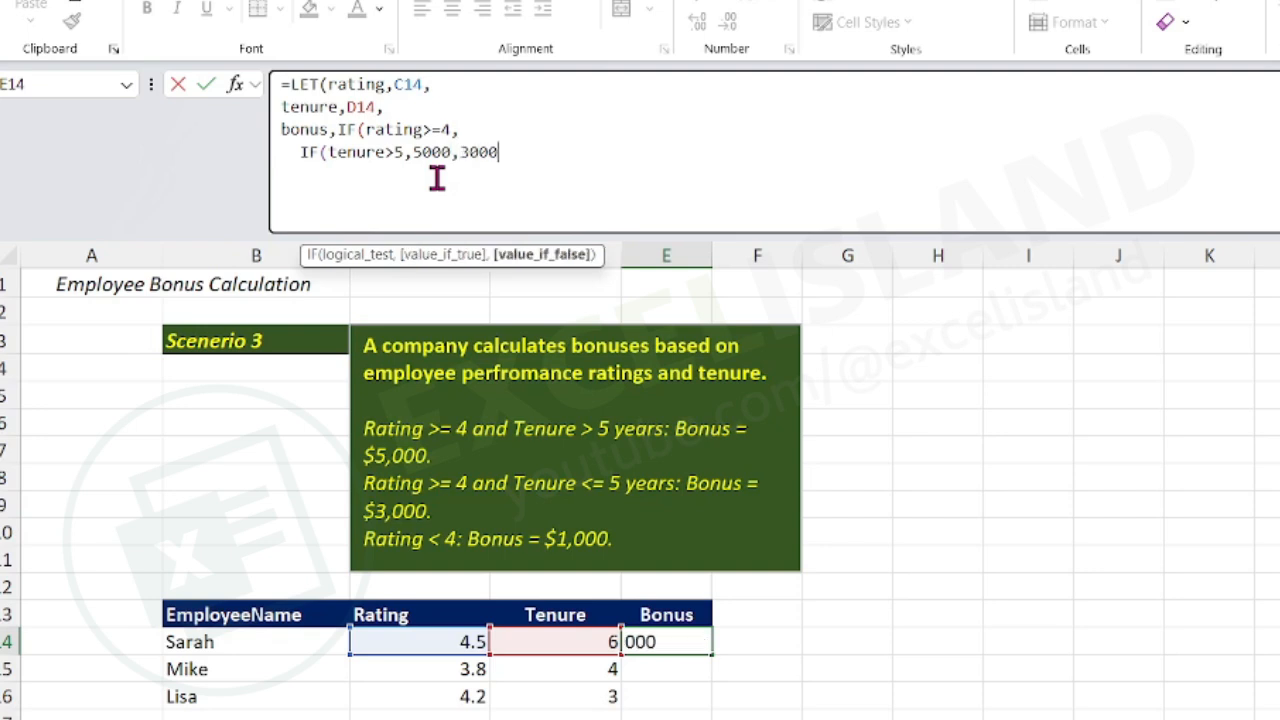
pyautogui.write(',')
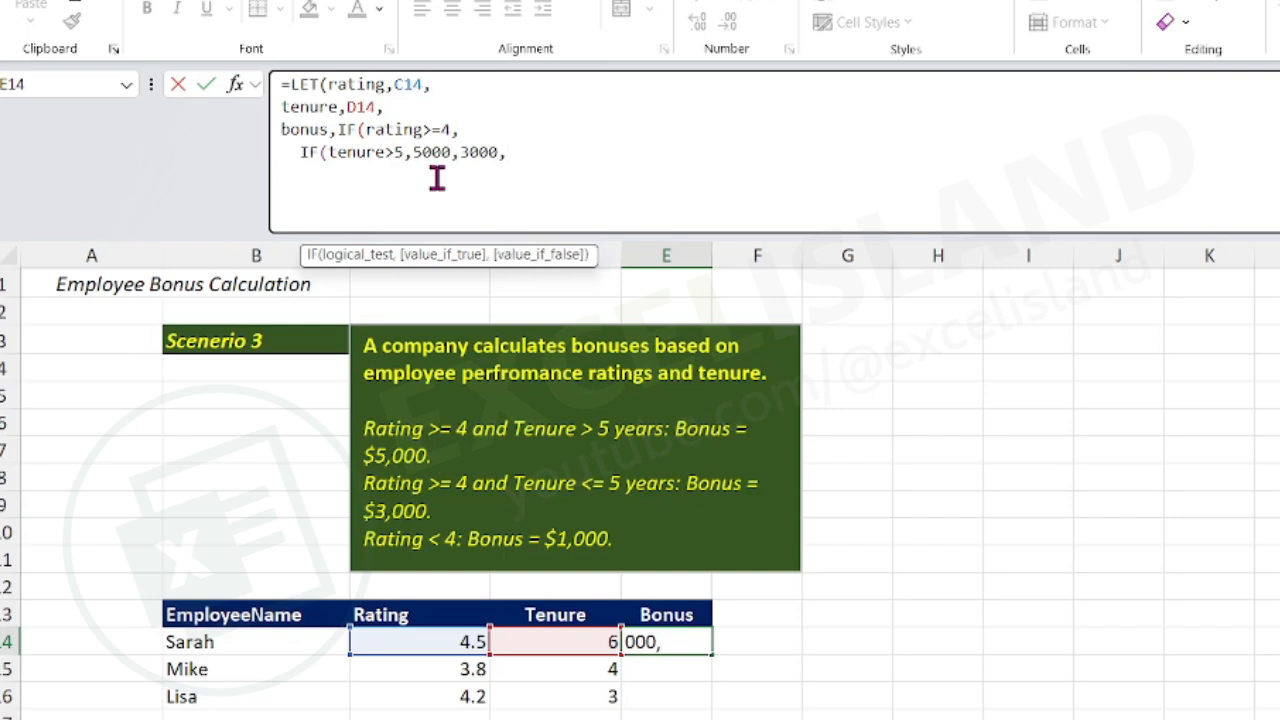
pyautogui.press('BackSpace')
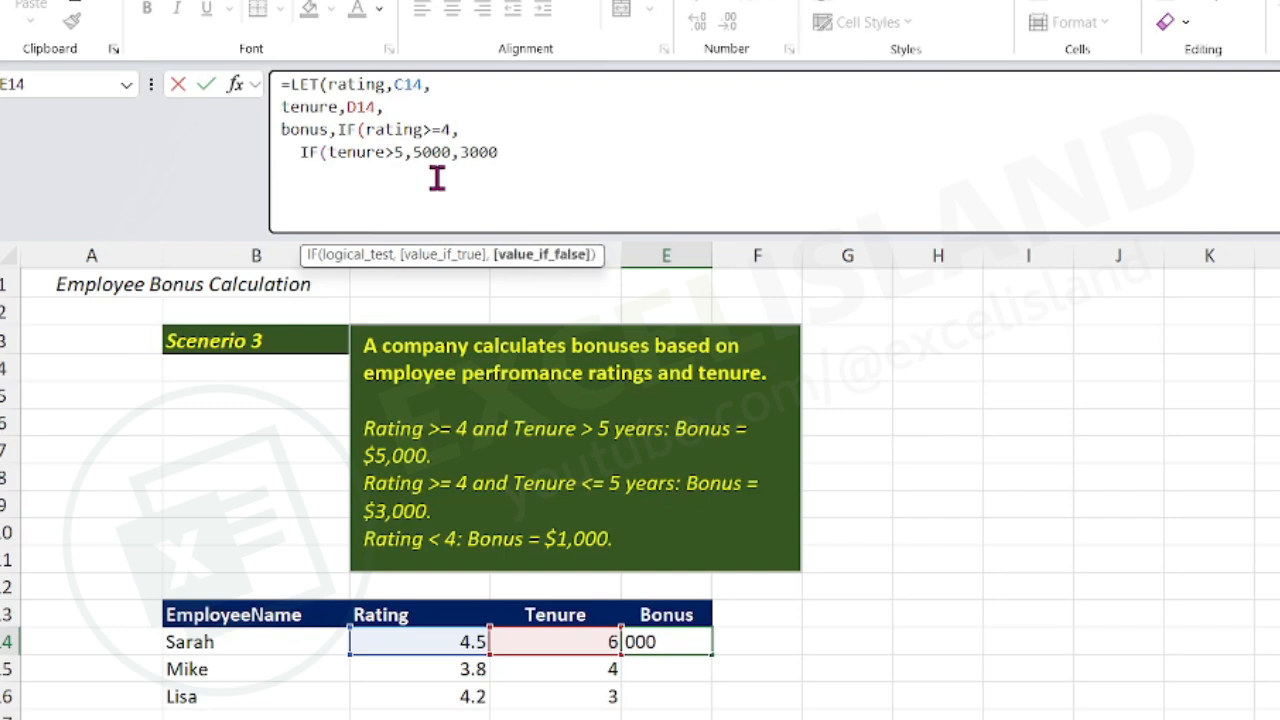
pyautogui.write('),')
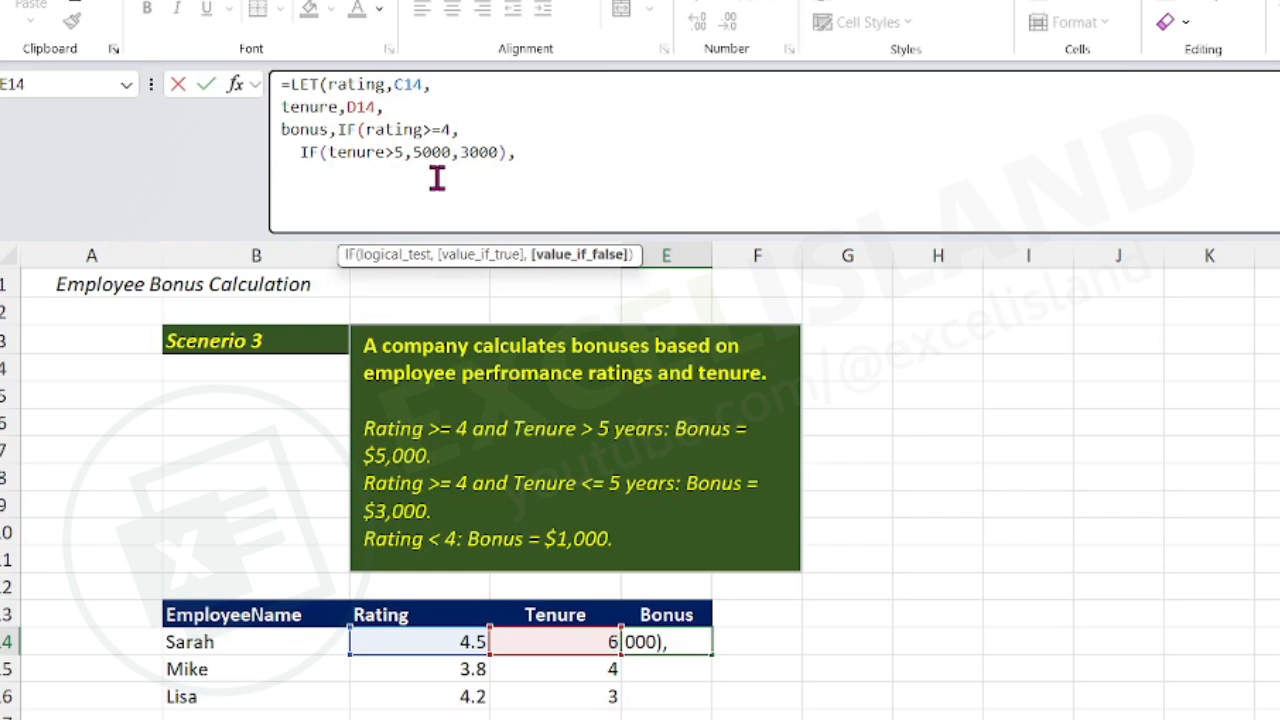
# - Complete the E14 formula with 1000 as the outer IF's false value and bonus as the LET result on a new line
pyautogui.write('1000')
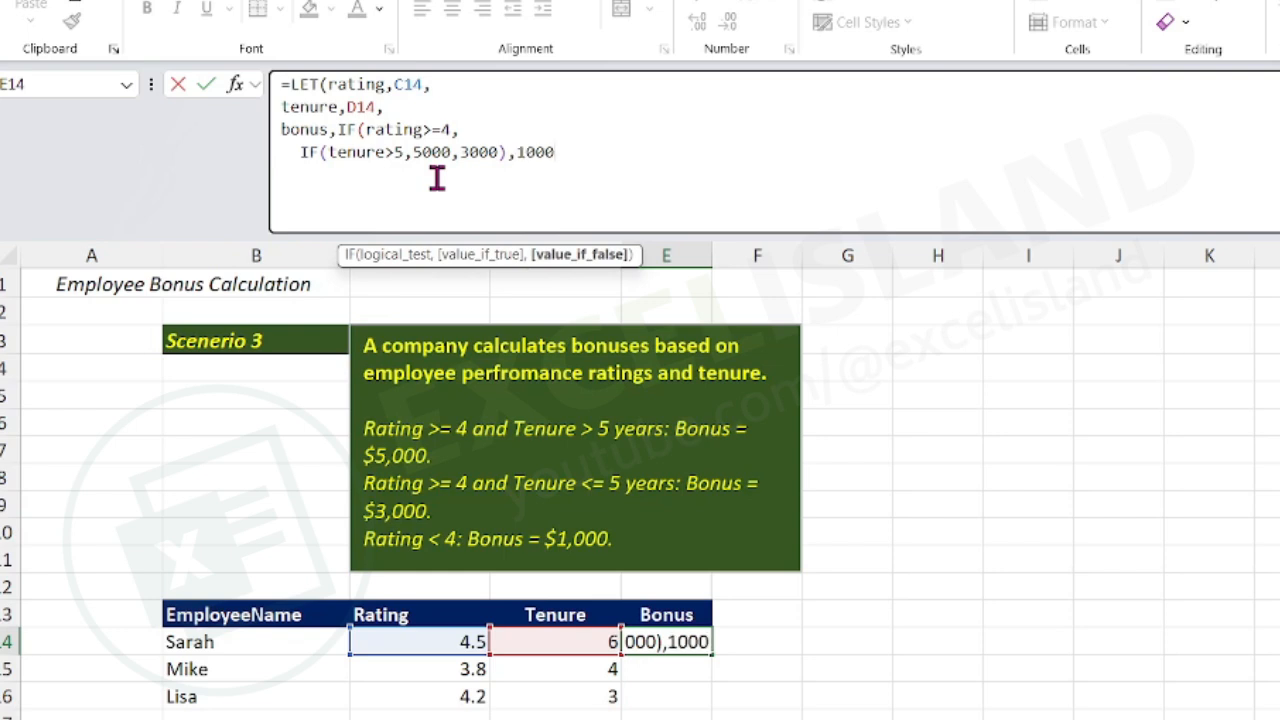
pyautogui.write(')')
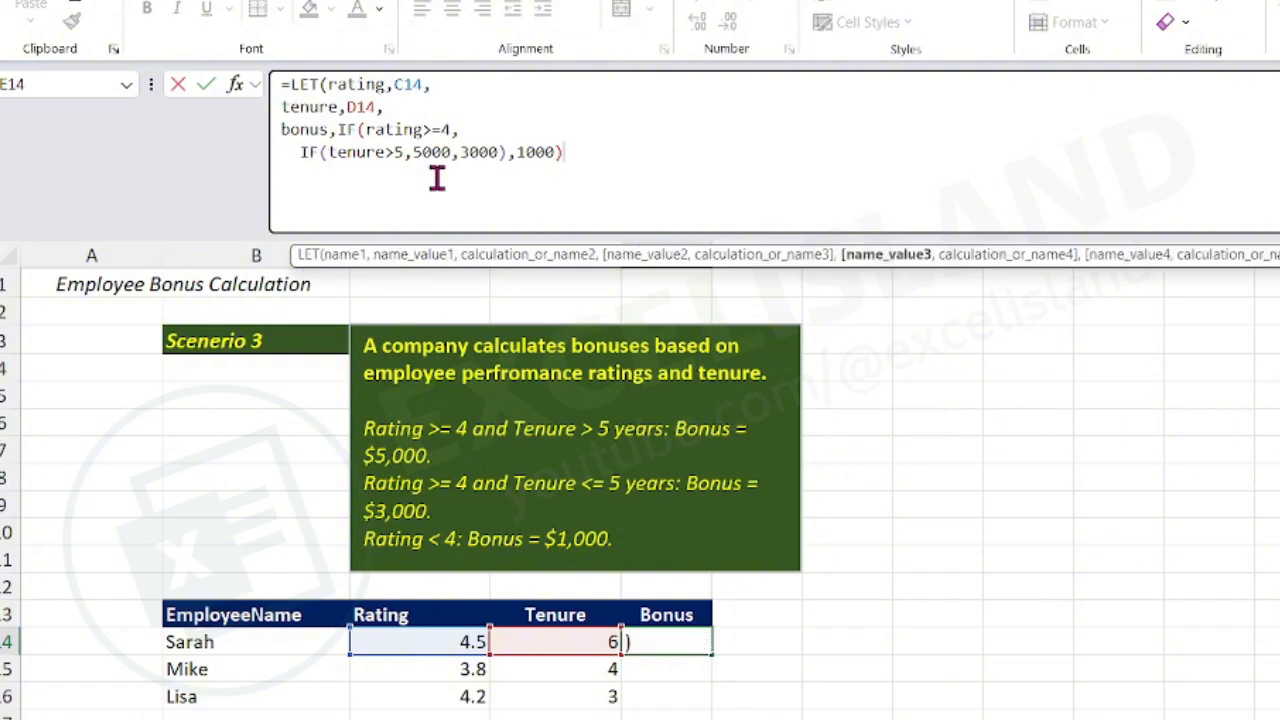
pyautogui.write(',')
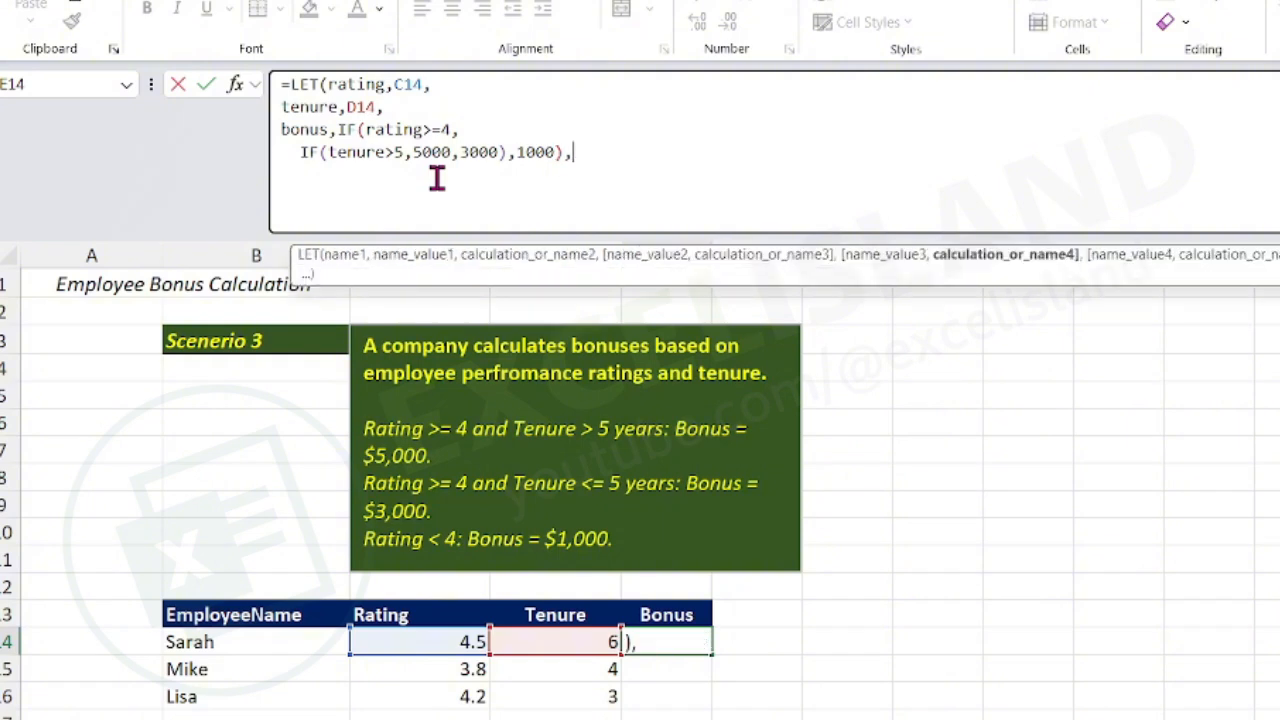
pyautogui.hotkey('alt', 'Return')
pyautogui.write('bonus')
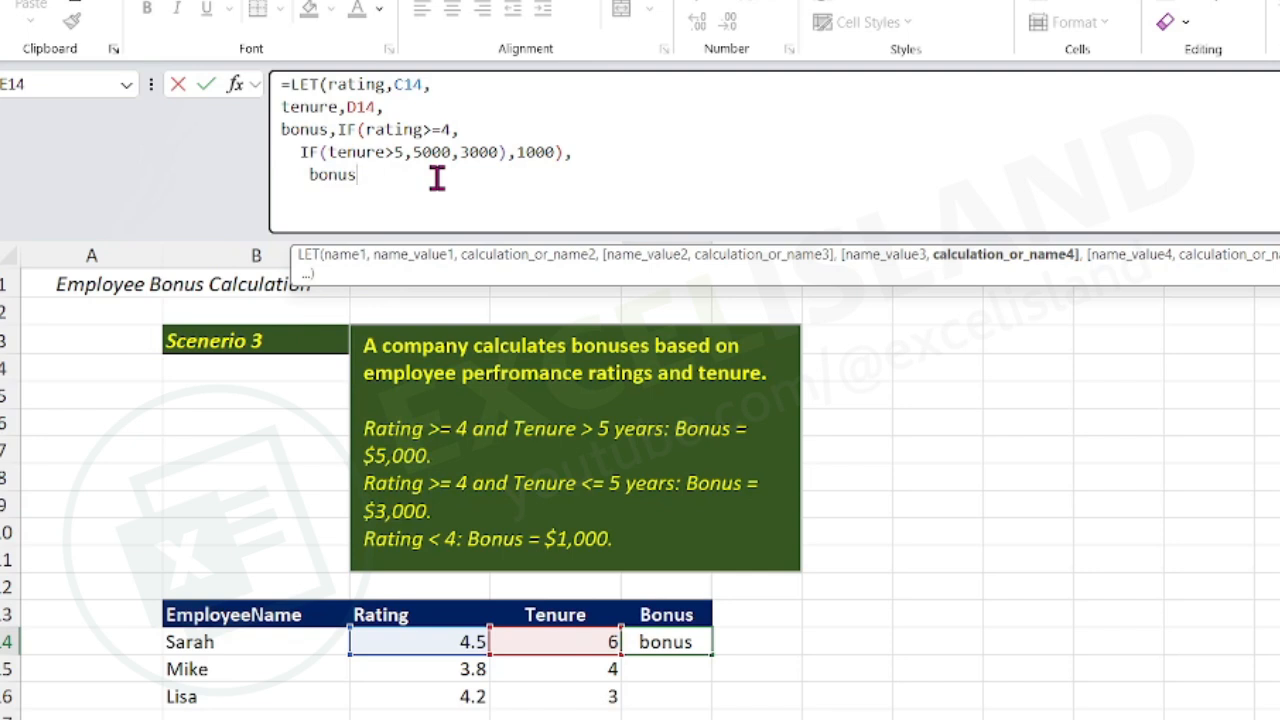
pyautogui.write(')')
pyautogui.press('Return')
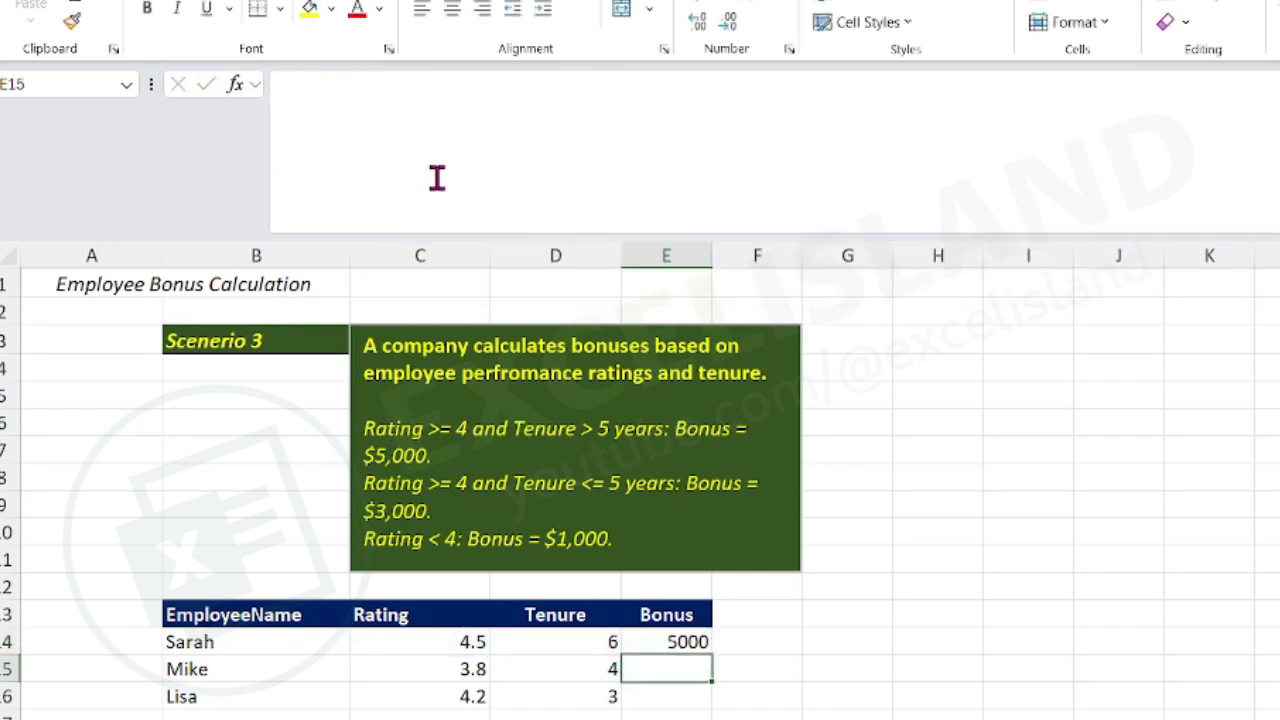
# - Fill the E14 bonus formula down to E16 and check the bonuses of the second and third employees
pyautogui.click(700, 642)
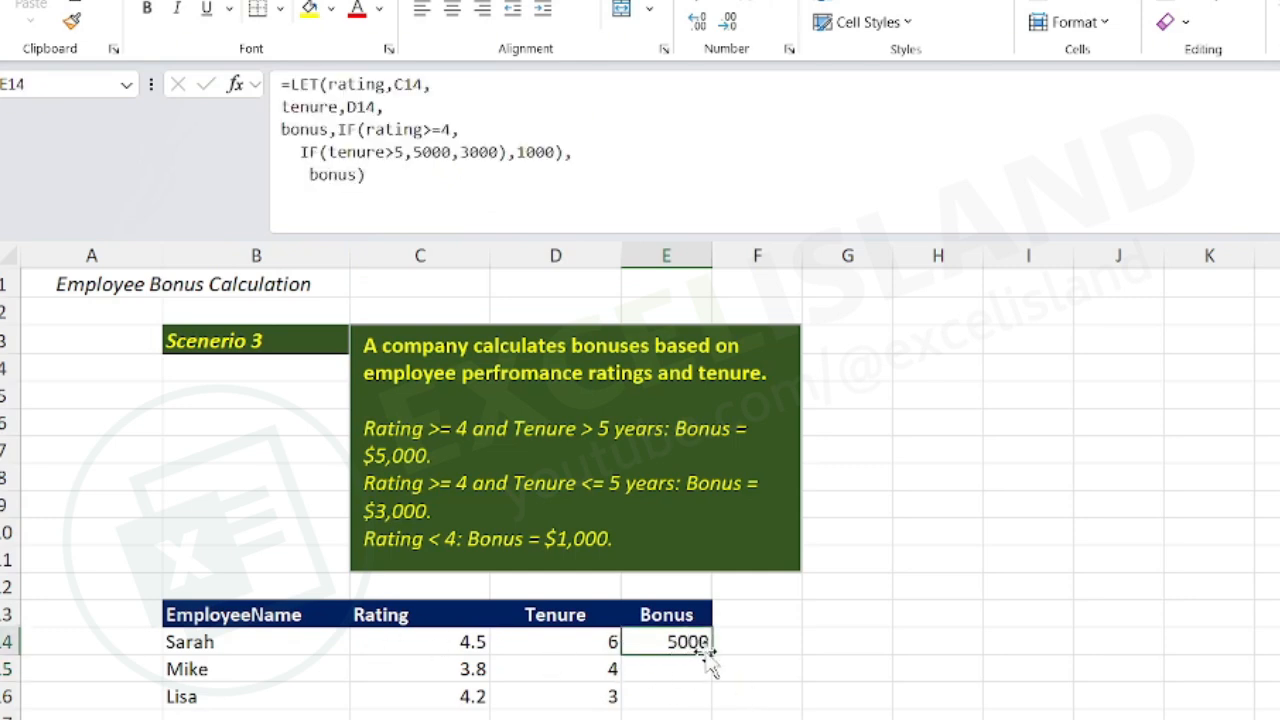
pyautogui.doubleClick(712, 653)
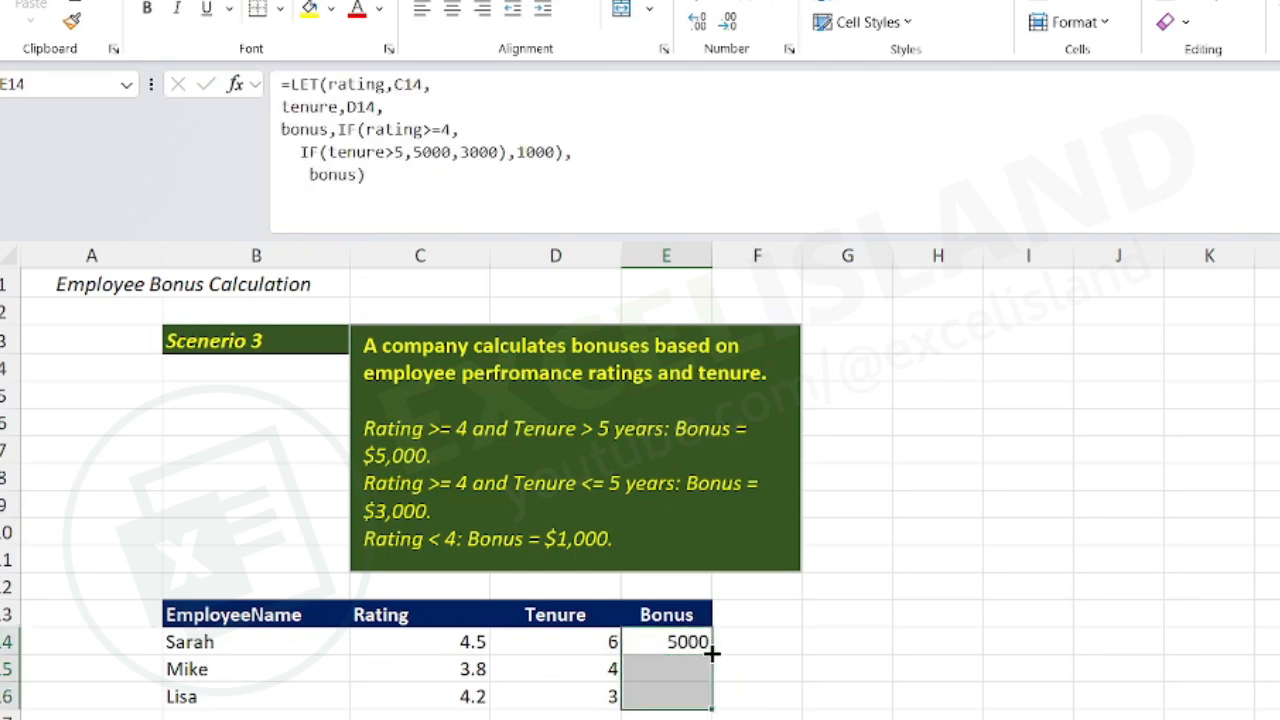
pyautogui.click(216, 675)
pyautogui.click(684, 672)
pyautogui.click(260, 705)
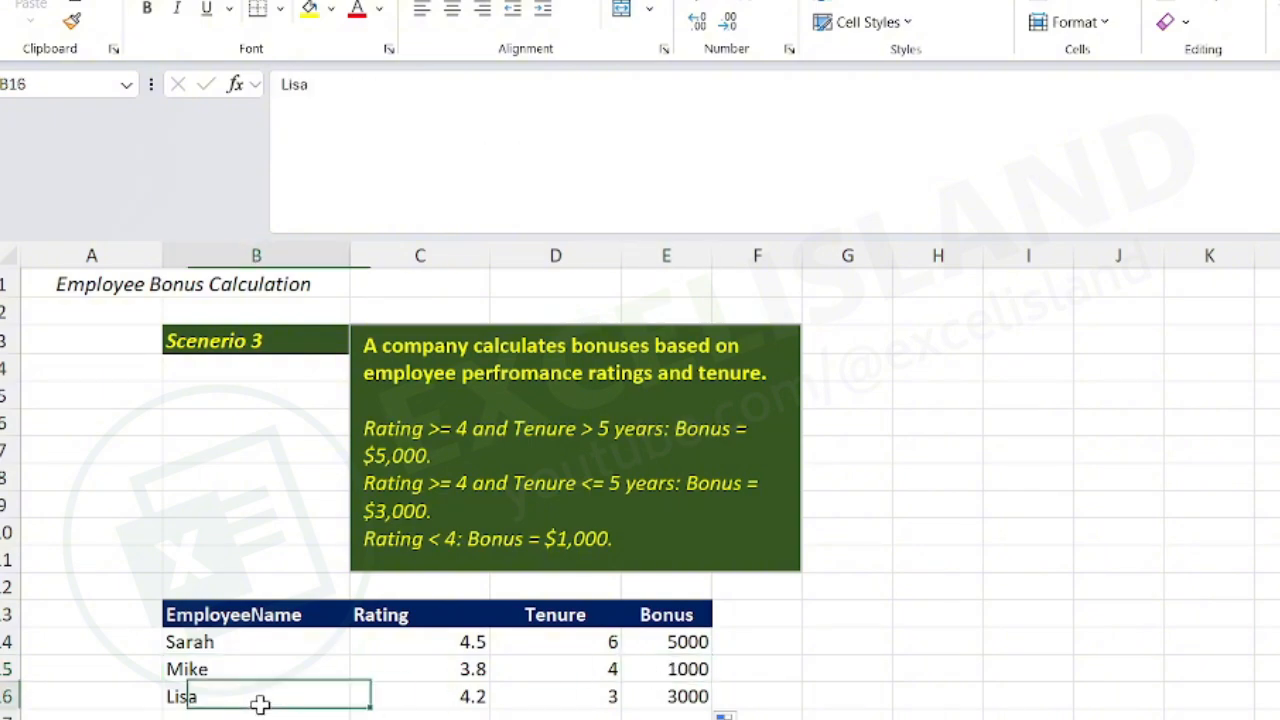
pyautogui.click(670, 700)
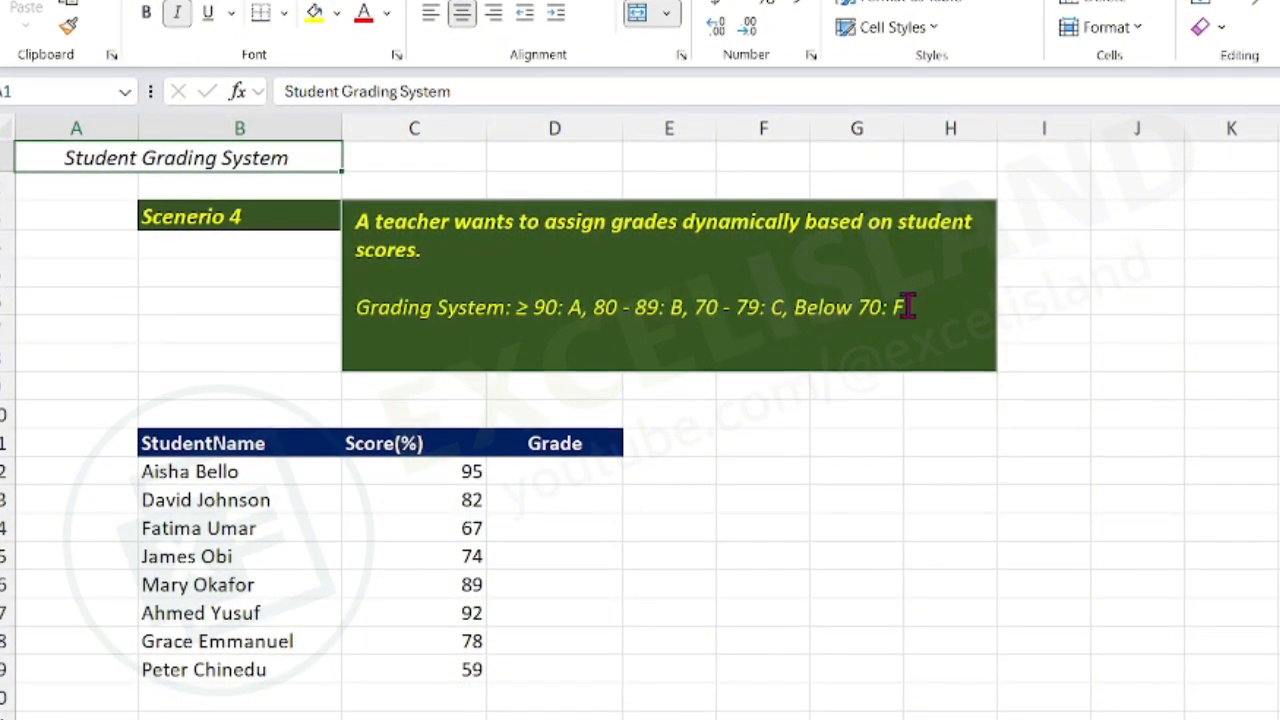
# - Start a LET formula in Grade cell D12 of the Student Grading System sheet in the expanded formula bar, defining the name score as C12
pyautogui.click(584, 470)
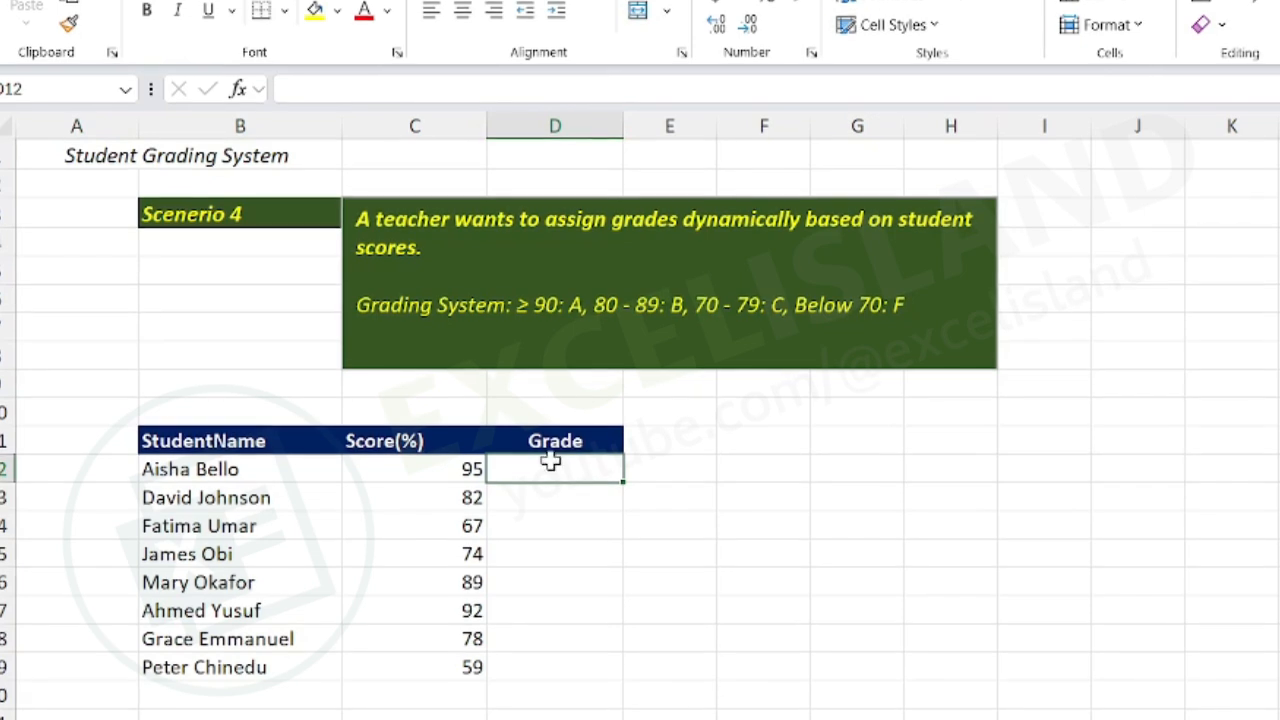
pyautogui.moveTo(586, 462); pyautogui.dragTo(569, 682)
pyautogui.moveTo(410, 468); pyautogui.dragTo(423, 664)
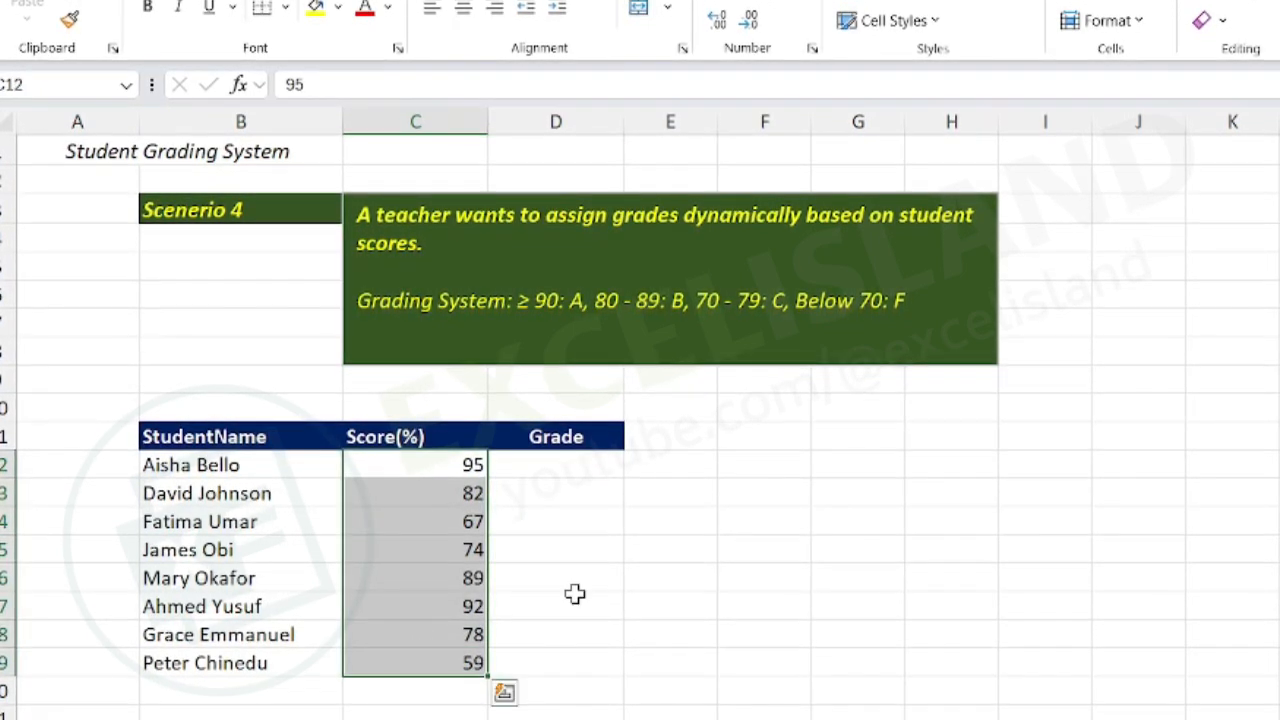
pyautogui.click(569, 458)
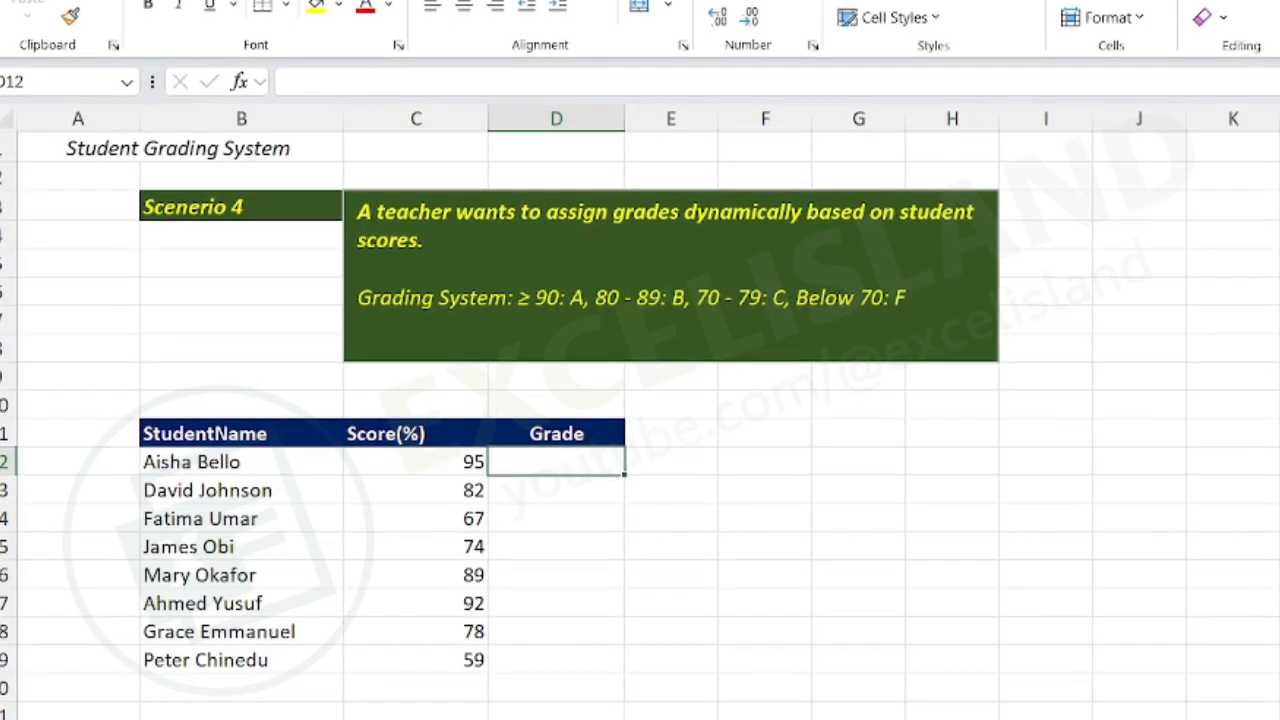
pyautogui.hotkey('ctrl', 'shift', 'u')
pyautogui.write('=le')
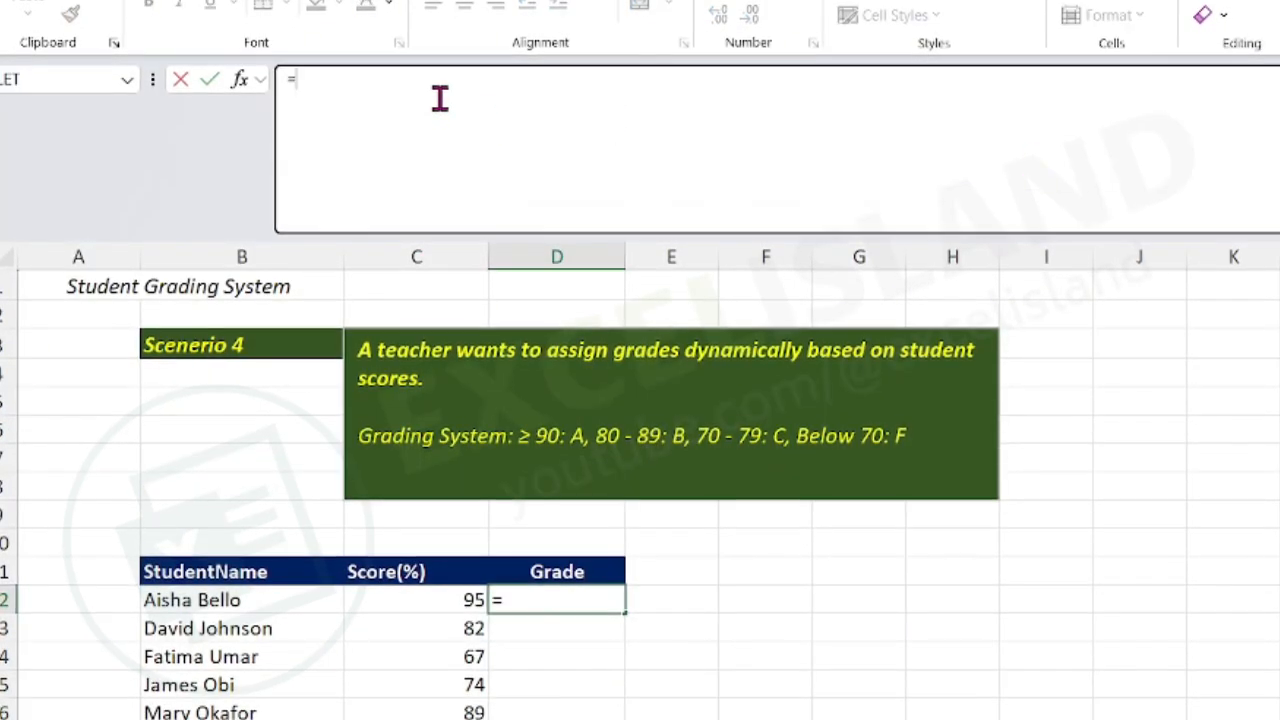
pyautogui.write('t')
pyautogui.press('Tab')
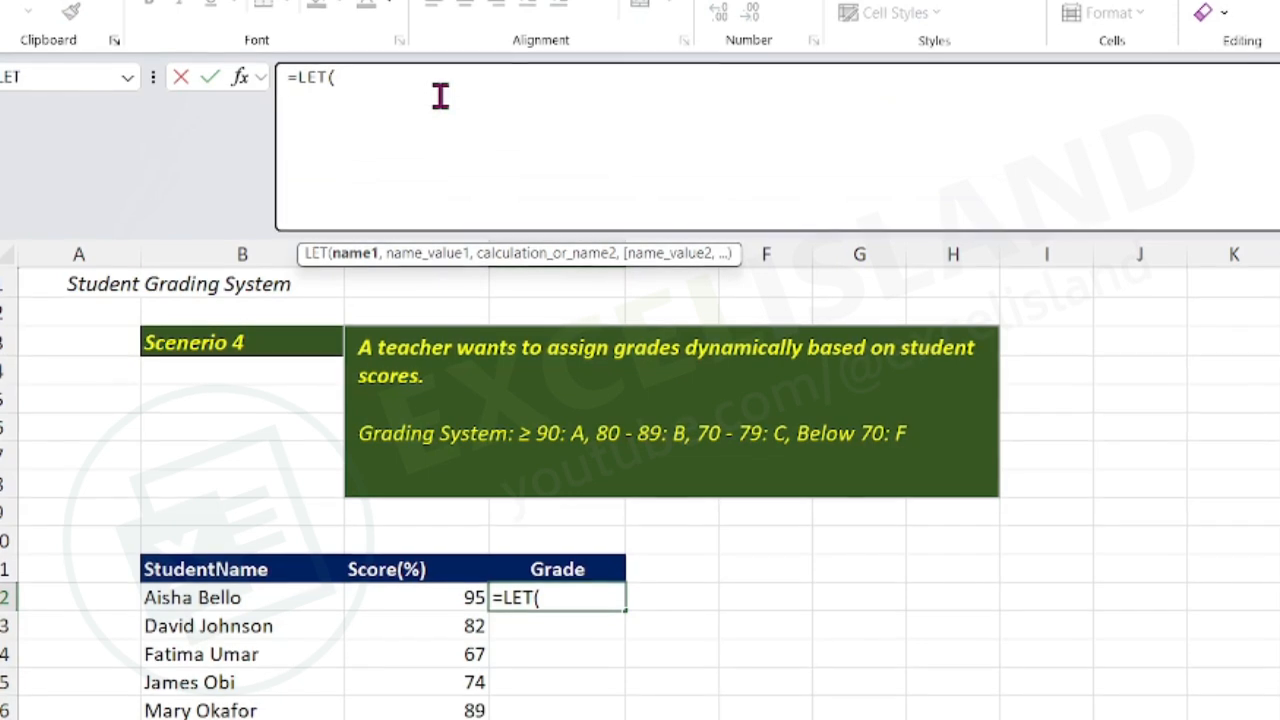
pyautogui.write('score,')
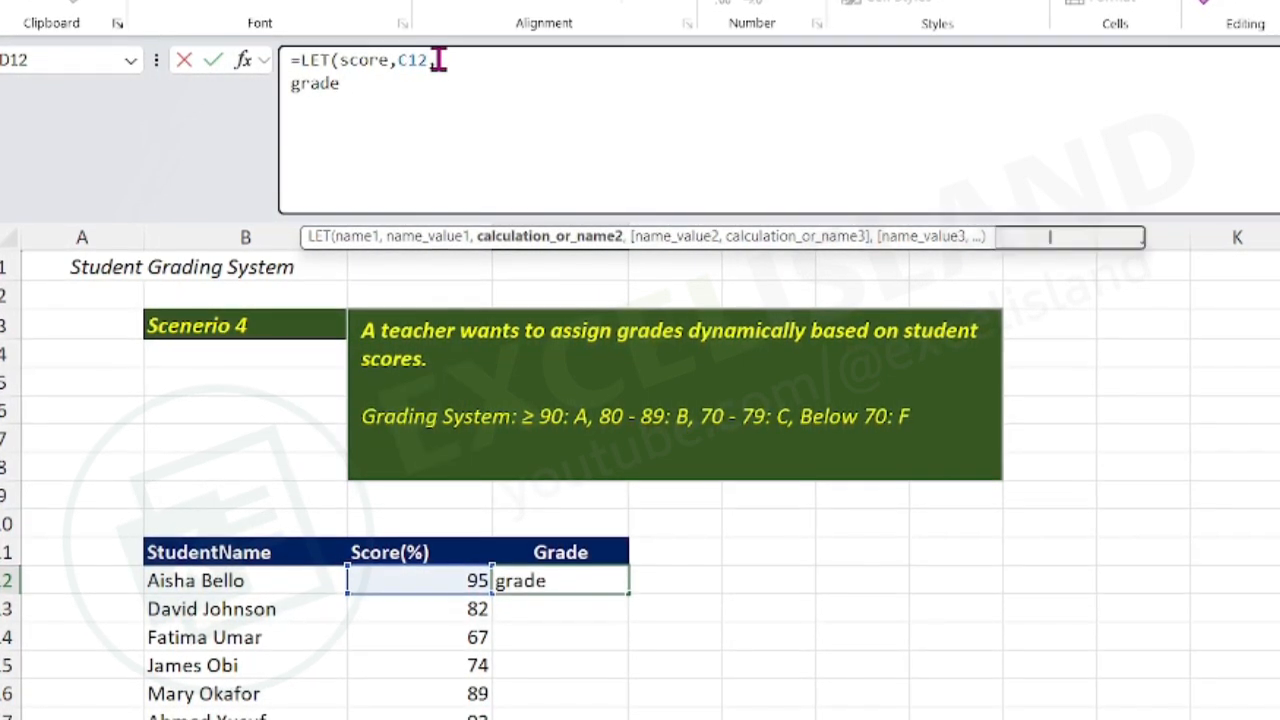
# - Define grade on a new line of the D12 formula, starting its value with IF(score>=90,"A",
pyautogui.write('IF(')
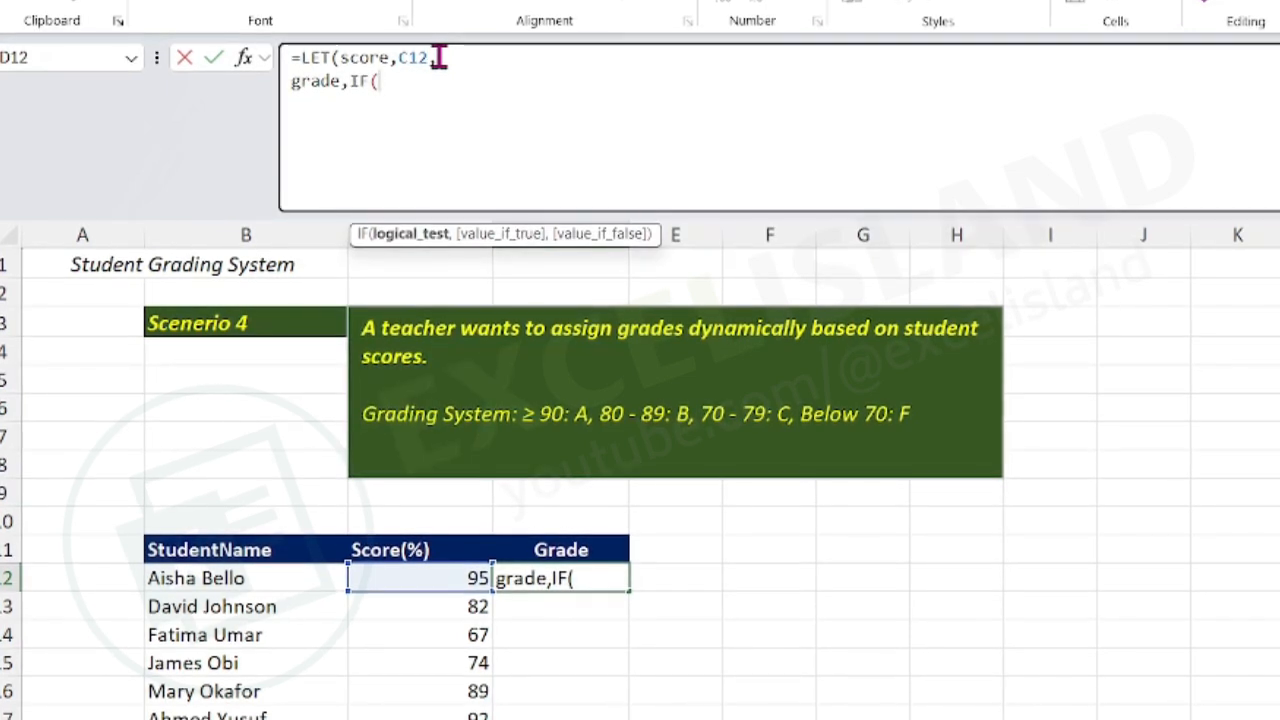
pyautogui.write('sc')
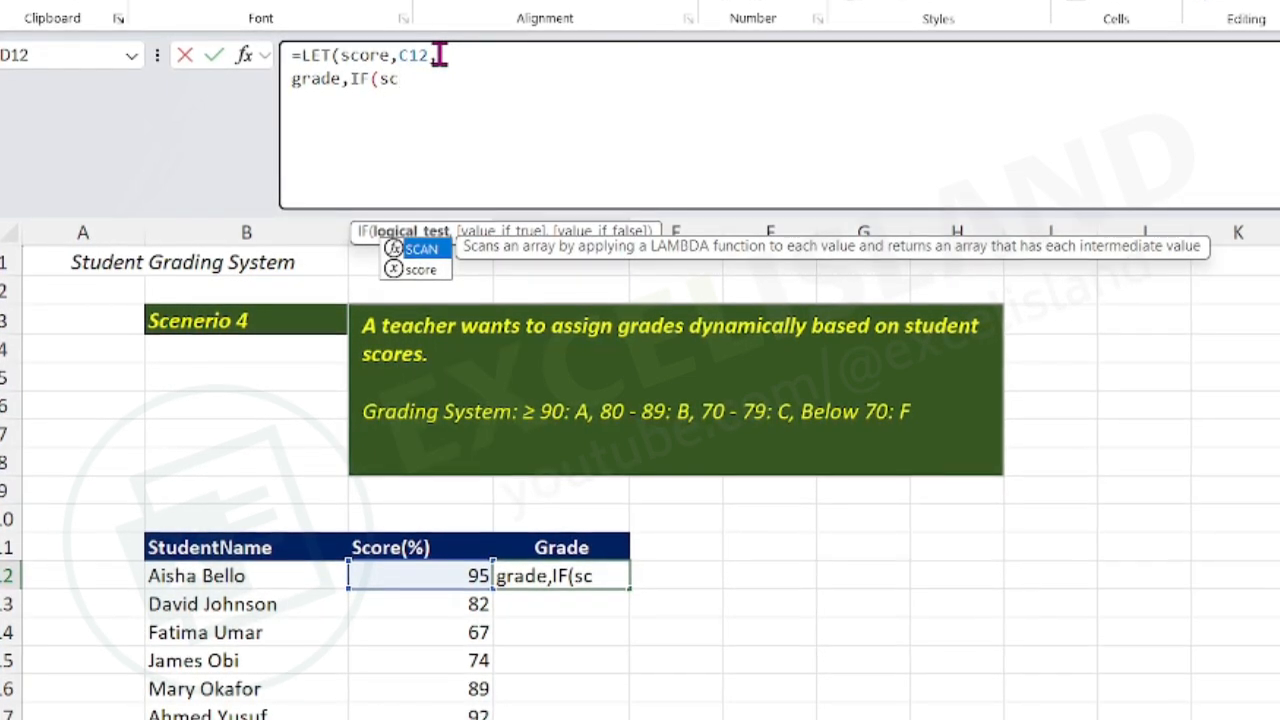
pyautogui.press('Down')
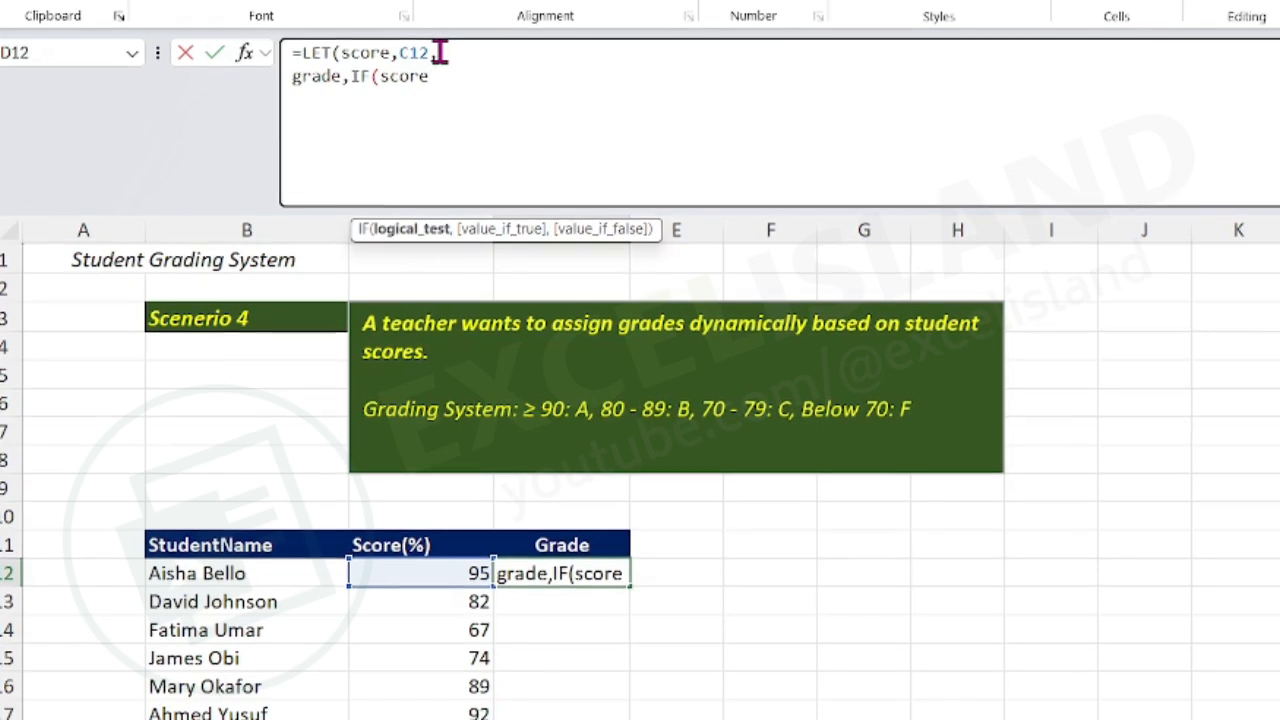
pyautogui.write('>=90,"A",')
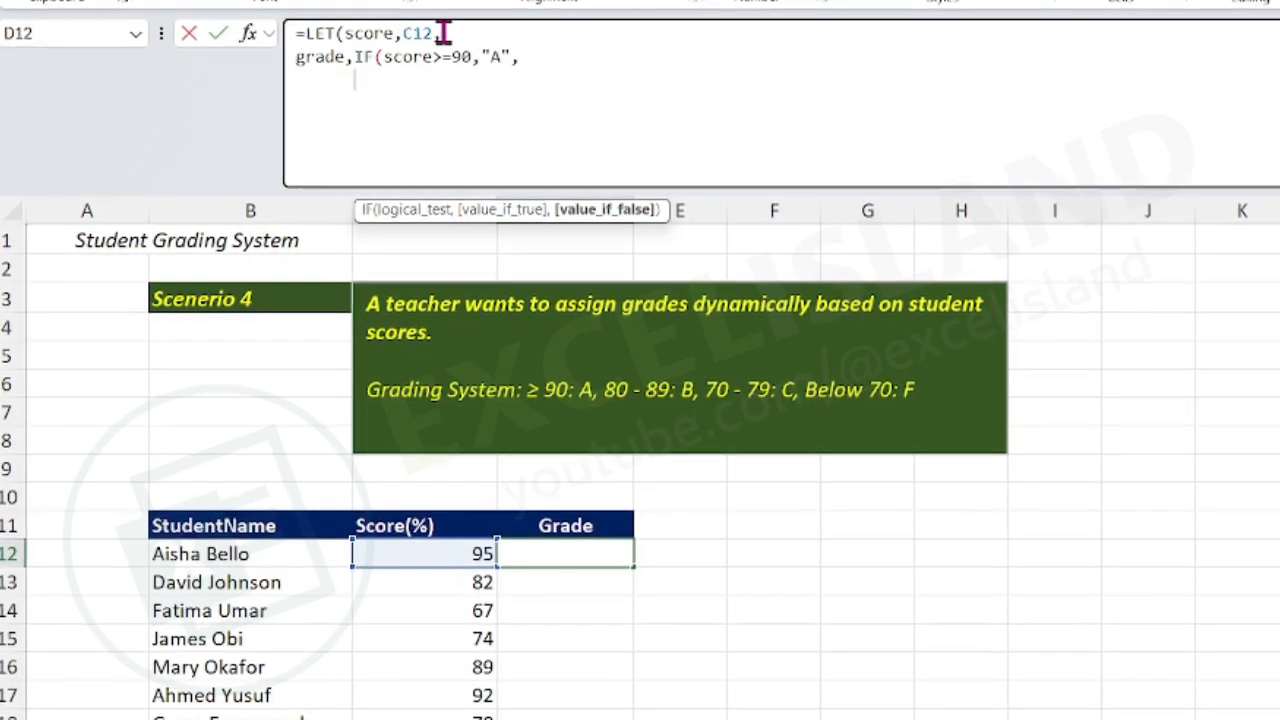
# - Complete the D12 formula with nested IFs giving "B" for score>=80, "C" for score>=70, otherwise "F", and return grade
pyautogui.write('IF(SCOR')
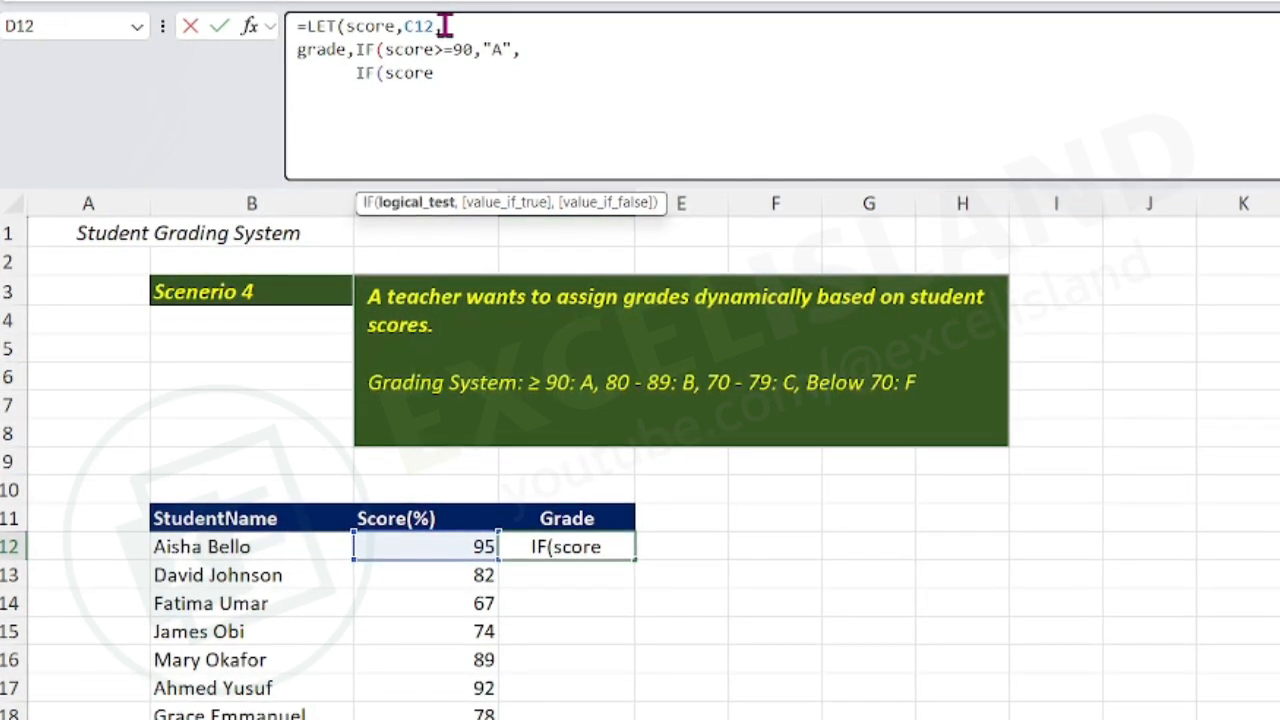
pyautogui.write('>=70,')
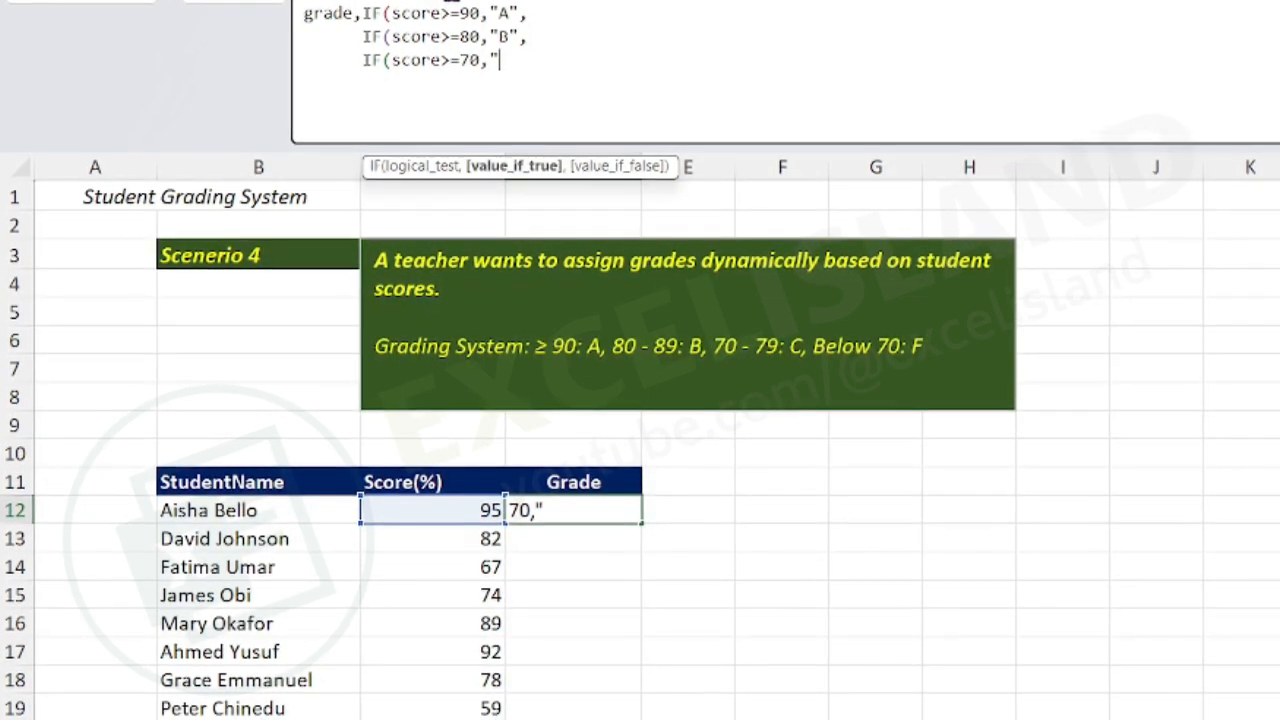
pyautogui.write('"')
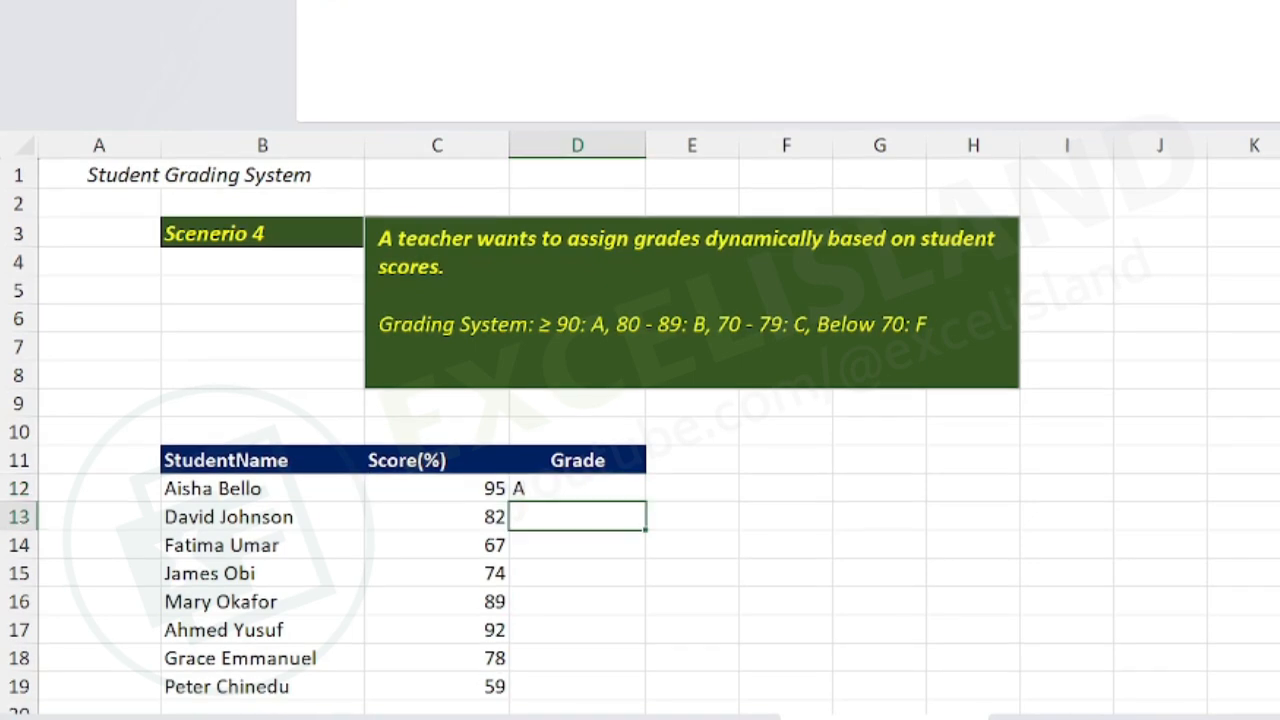
# - Fill the D12 grade formula down to D19 for all students
pyautogui.click(583, 487)
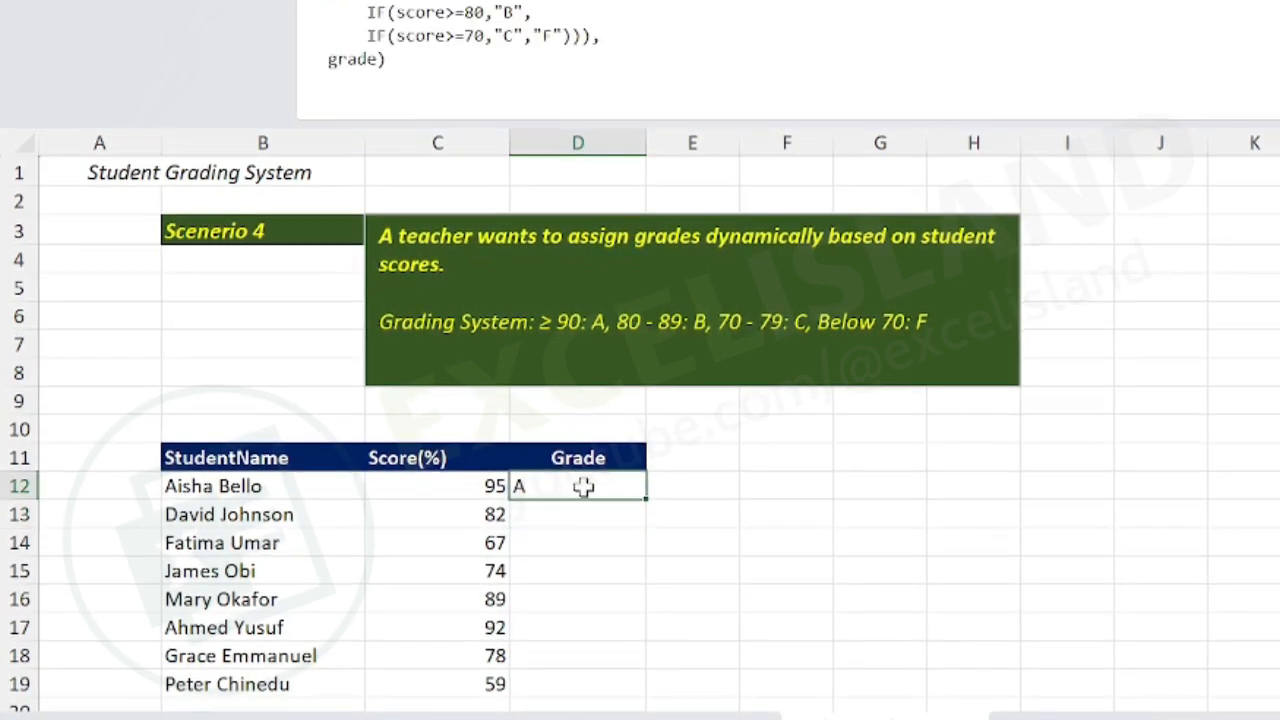
pyautogui.doubleClick(643, 501)
pyautogui.scroll(-1, 597, 520)
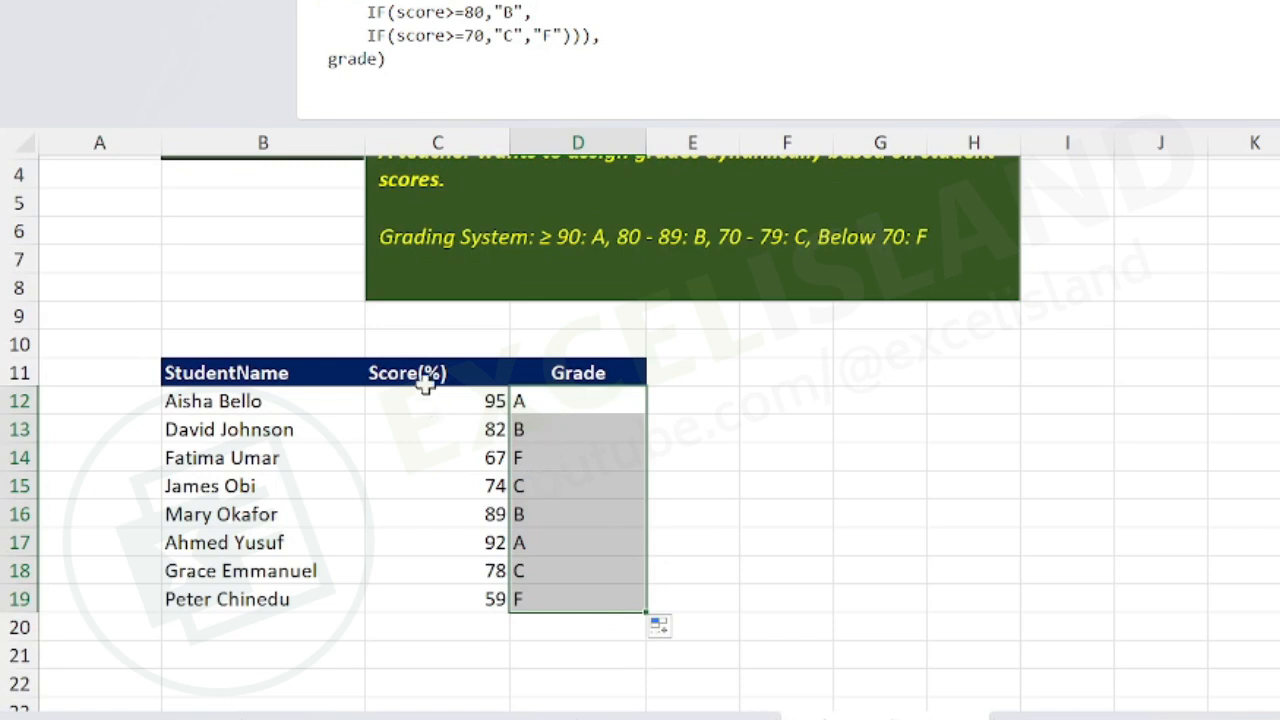
# - Review the Score(%) column against the assigned grades and the grading rules on the Student Grading System sheet
pyautogui.moveTo(426, 384); pyautogui.dragTo(461, 591)
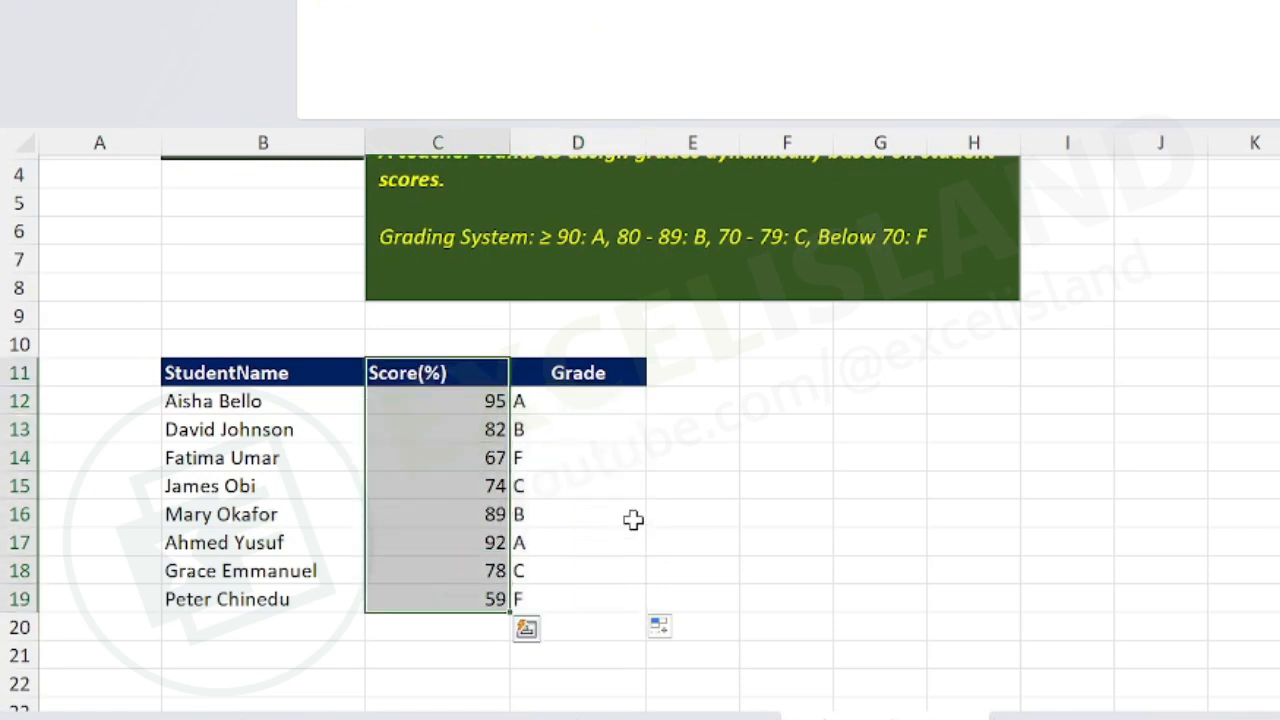
pyautogui.scroll(1, 633, 519)
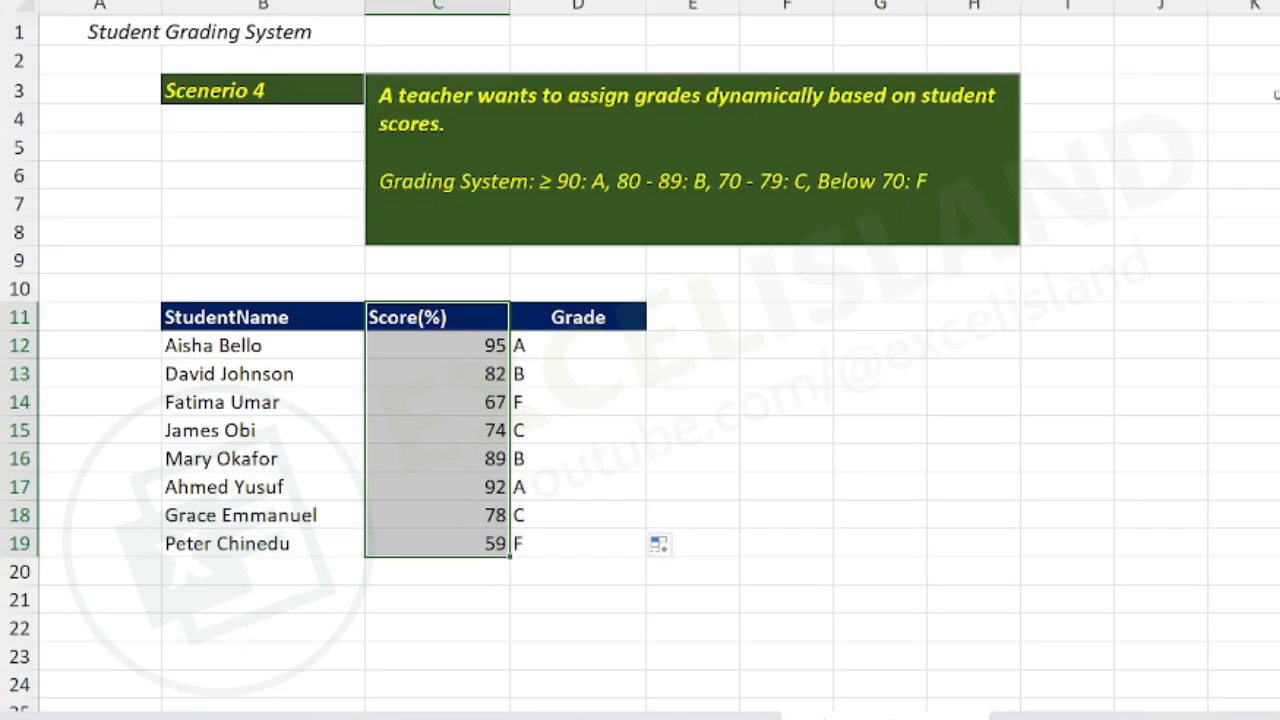
pyautogui.click(600, 489)
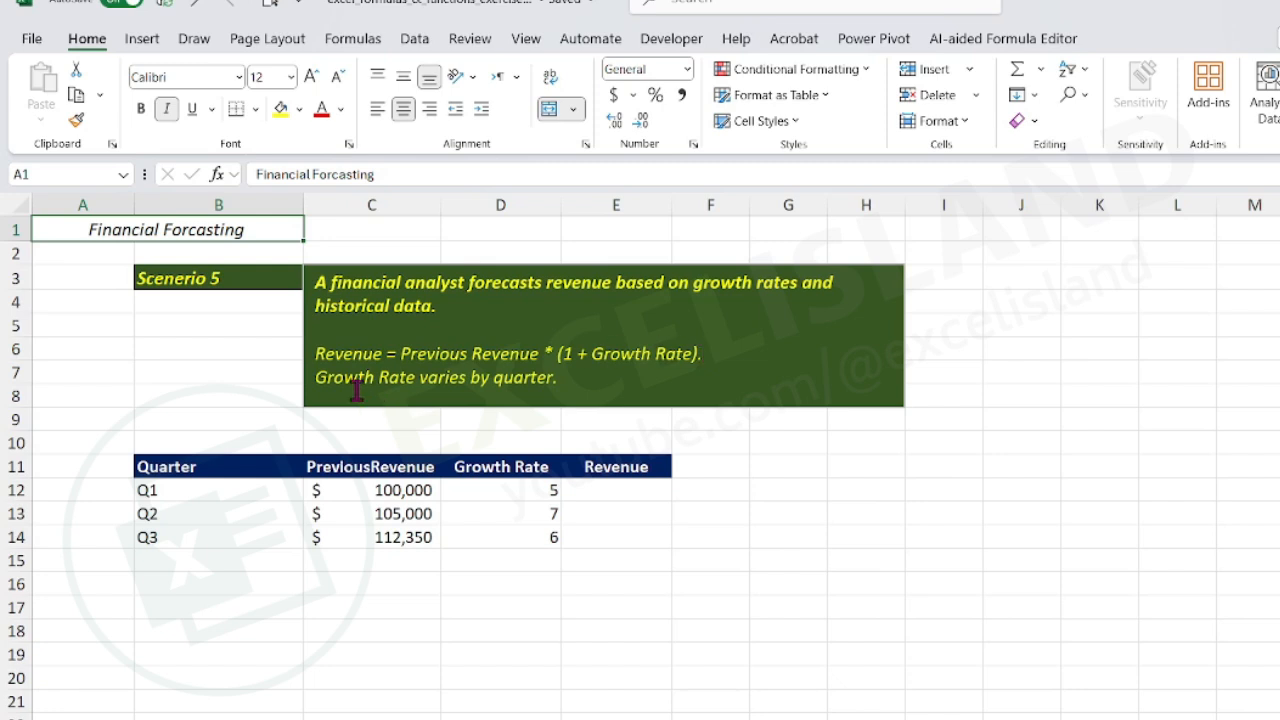
# - Start a LET formula in Revenue cell E12 of the Financial Forcasting sheet in the expanded formula bar, defining the name prerev as C12
pyautogui.click(596, 492)
pyautogui.moveTo(596, 492); pyautogui.dragTo(600, 534)
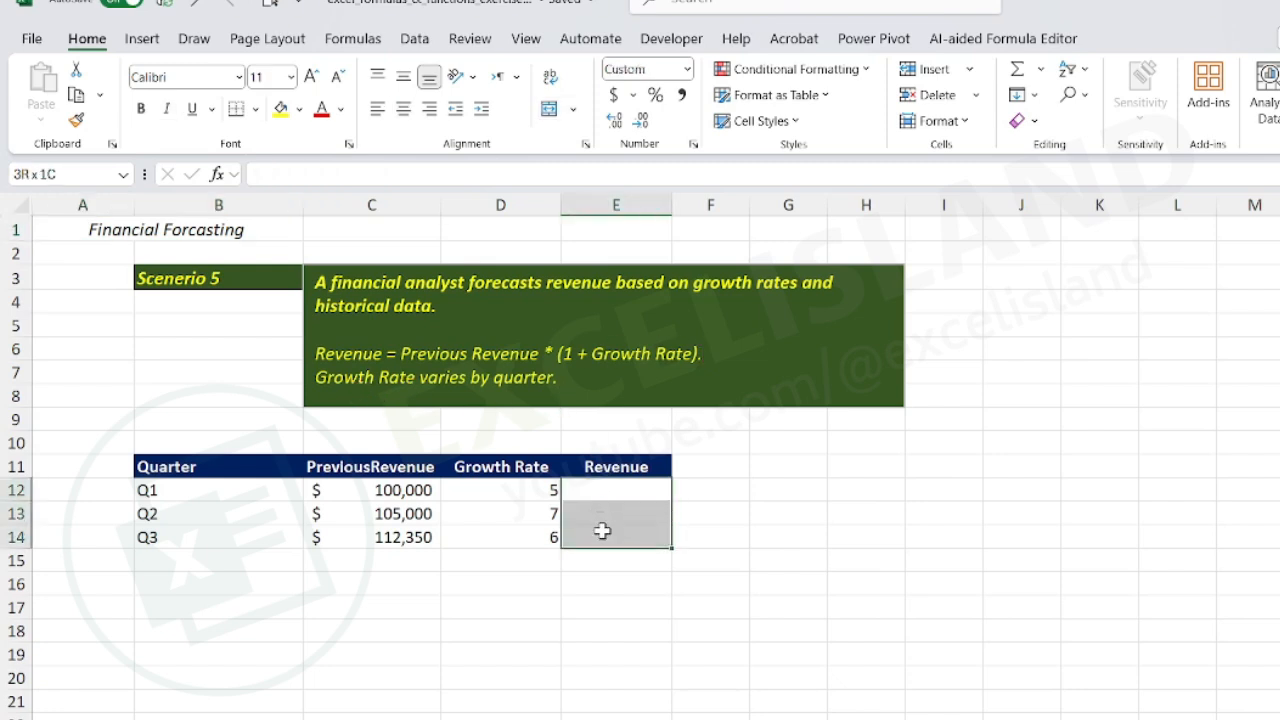
pyautogui.moveTo(354, 476); pyautogui.dragTo(492, 536)
pyautogui.click(605, 490)
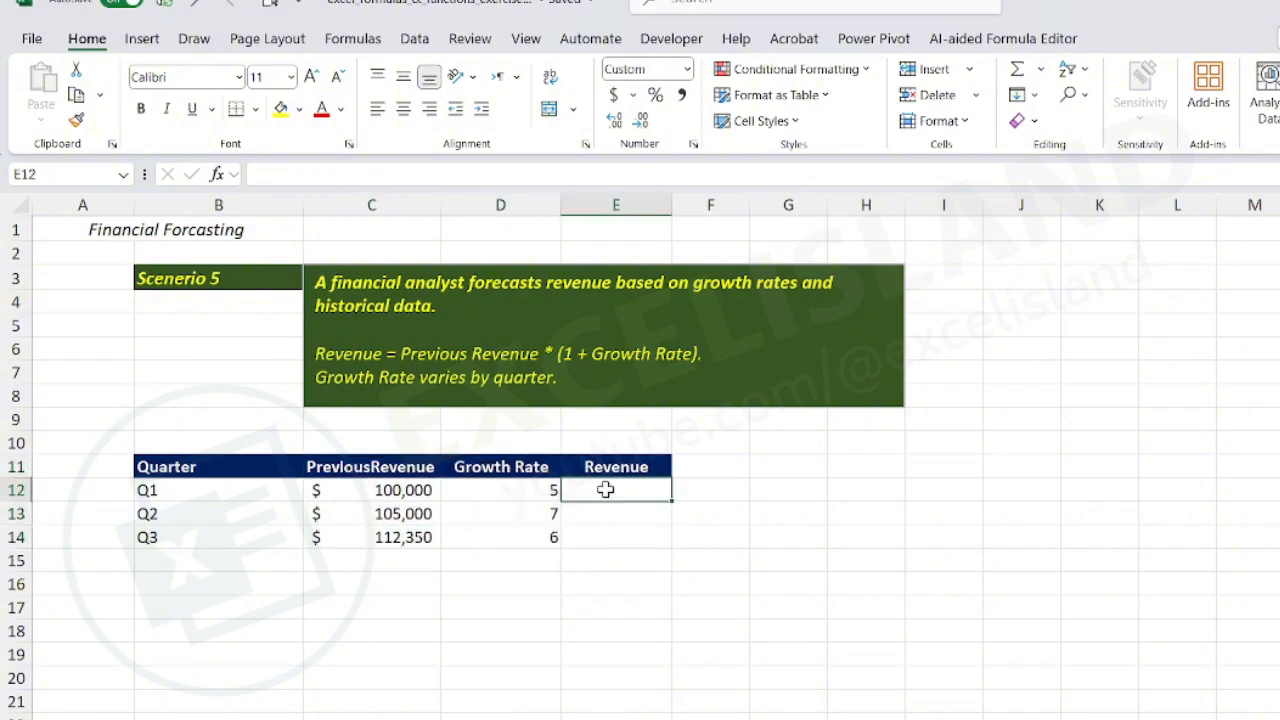
pyautogui.hotkey('ctrl', 'shift', 'u')
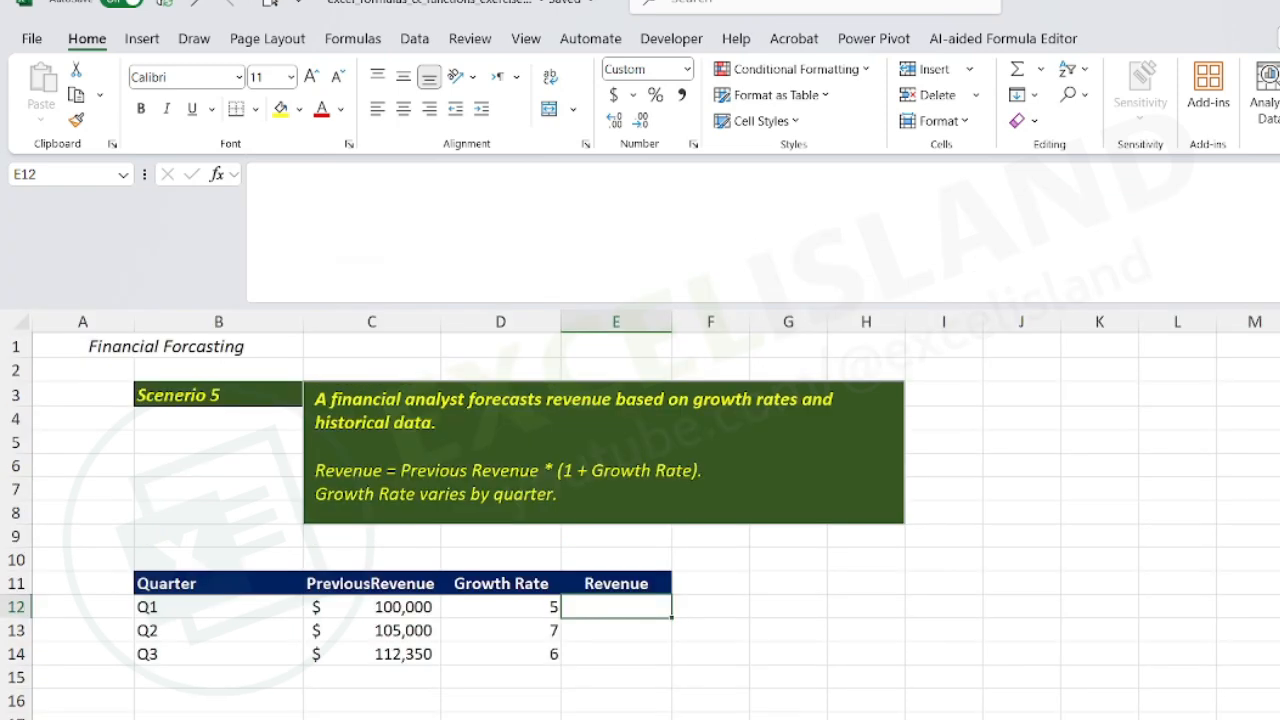
pyautogui.click(520, 191)
pyautogui.write('=let')
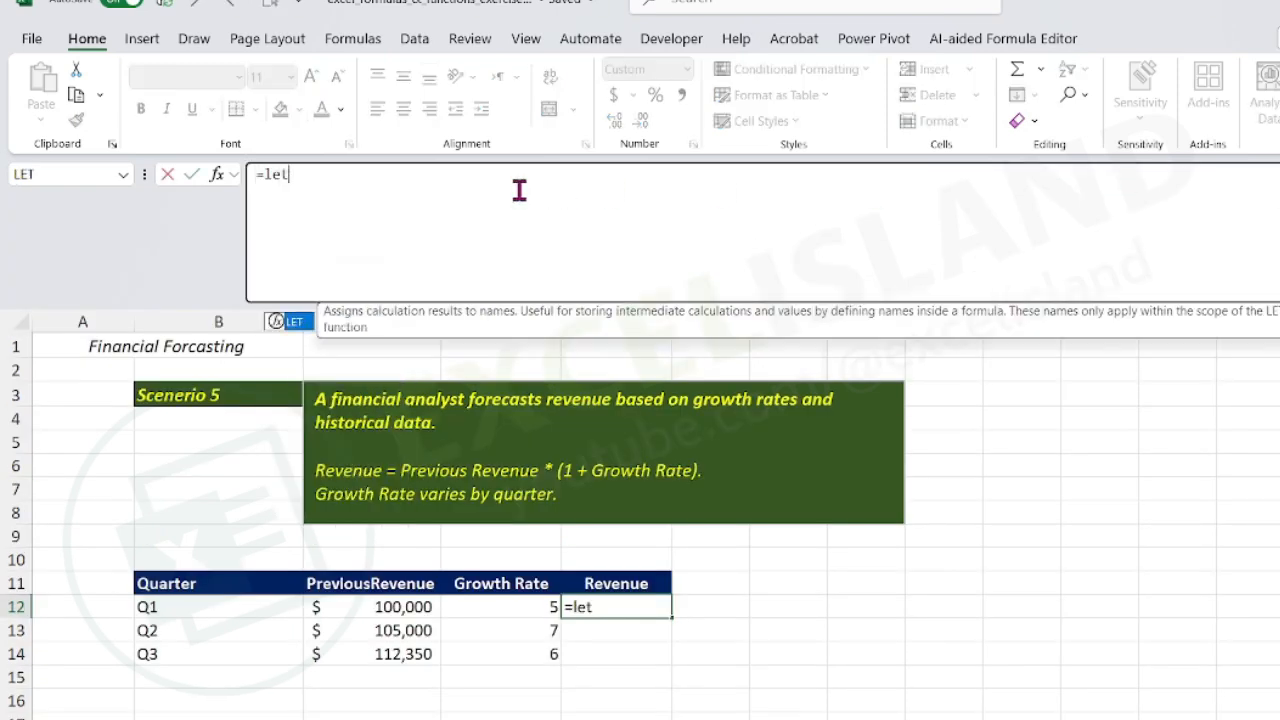
pyautogui.press('Tab')
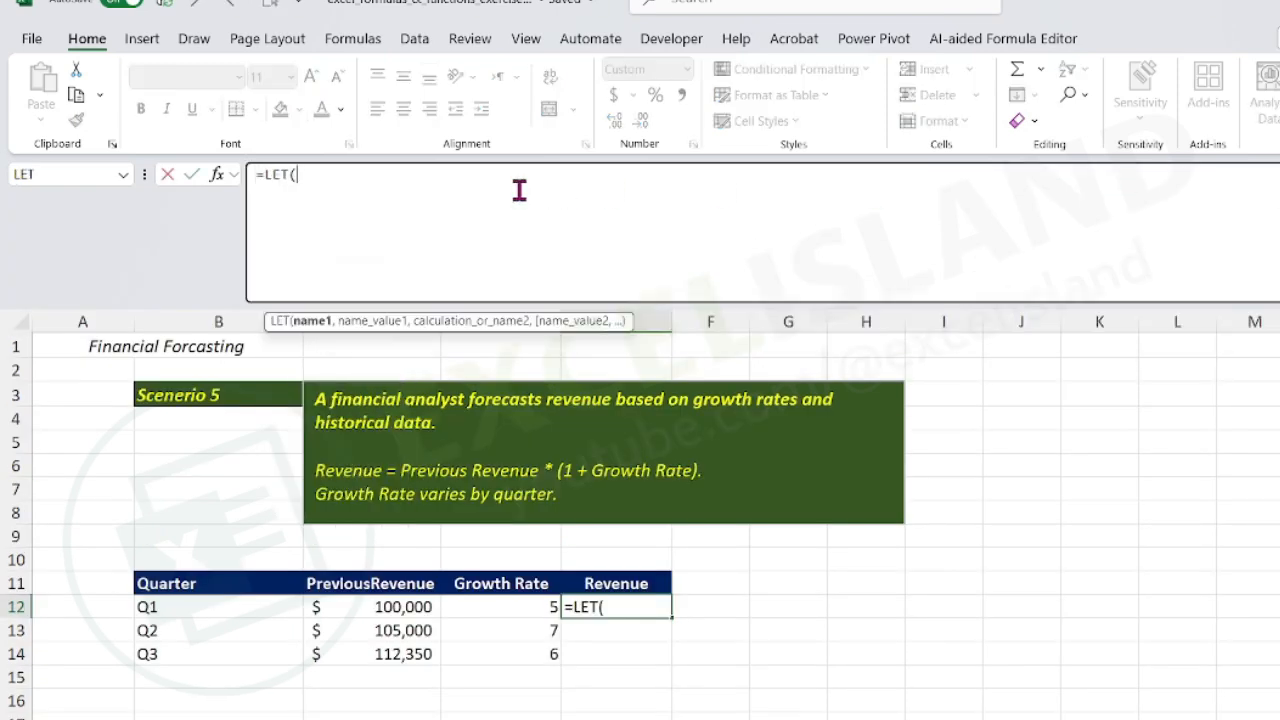
pyautogui.write('prerev,')
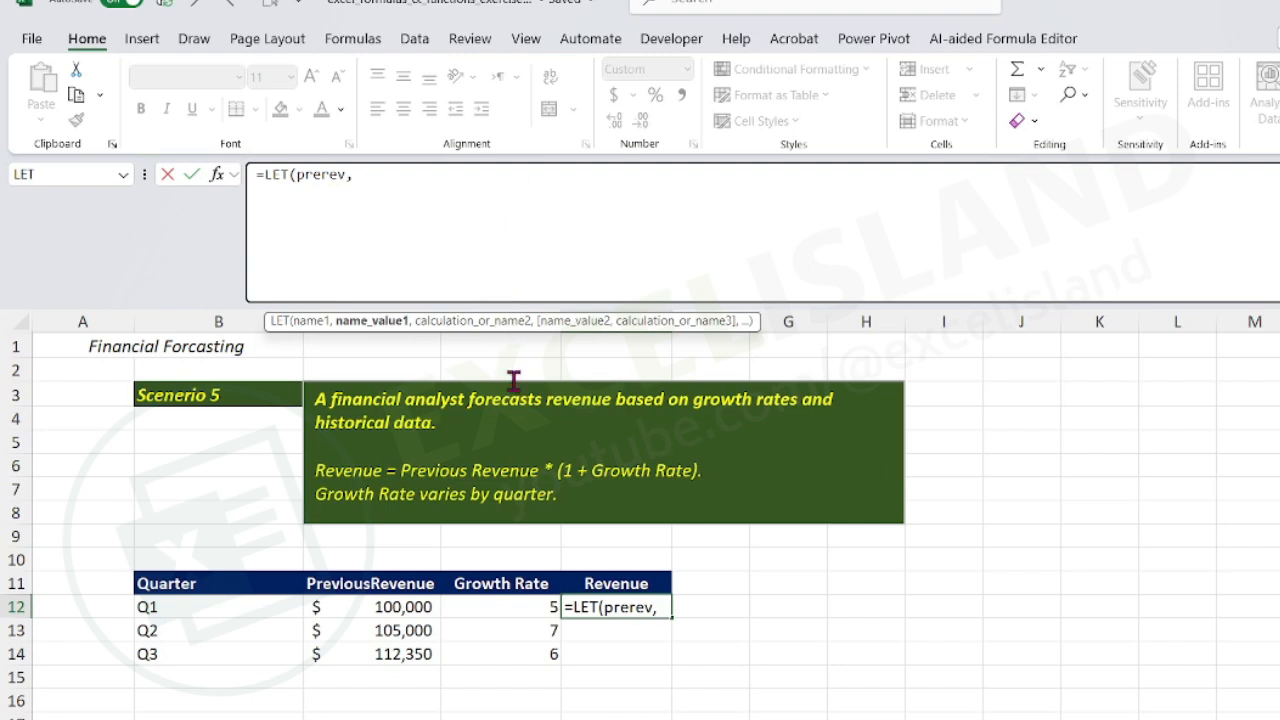
pyautogui.click(403, 607)
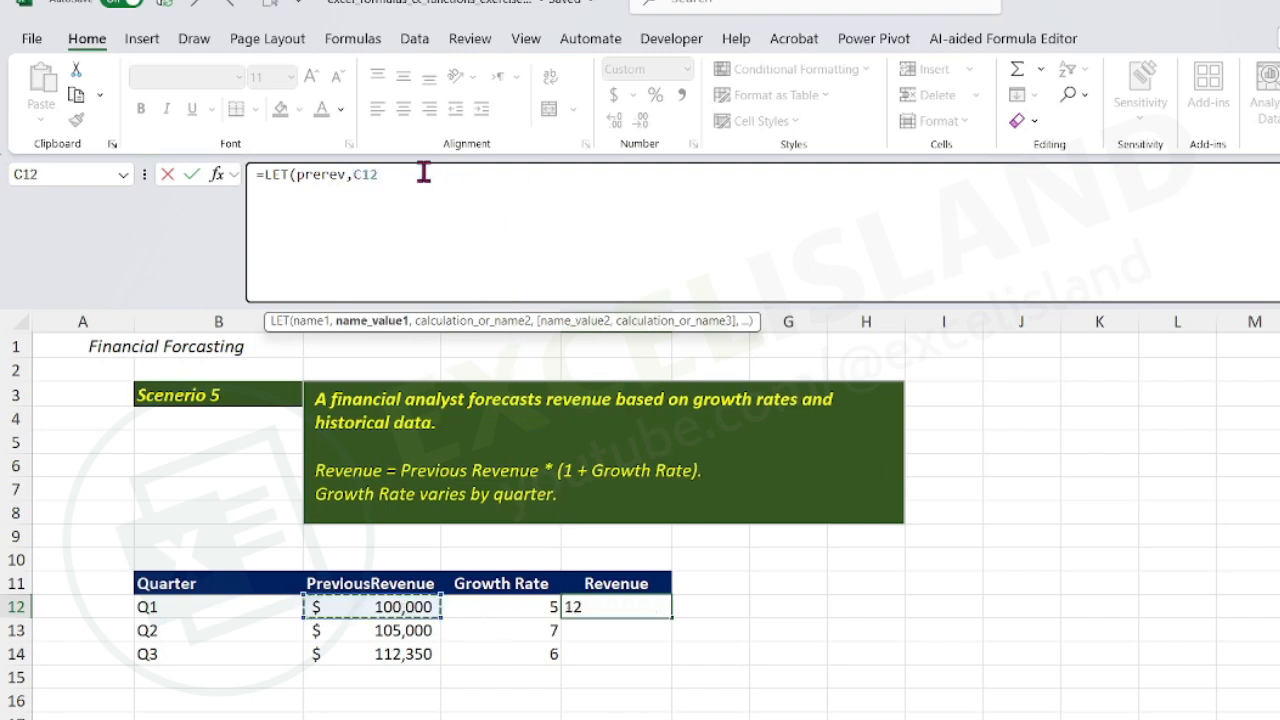
pyautogui.write(', ')
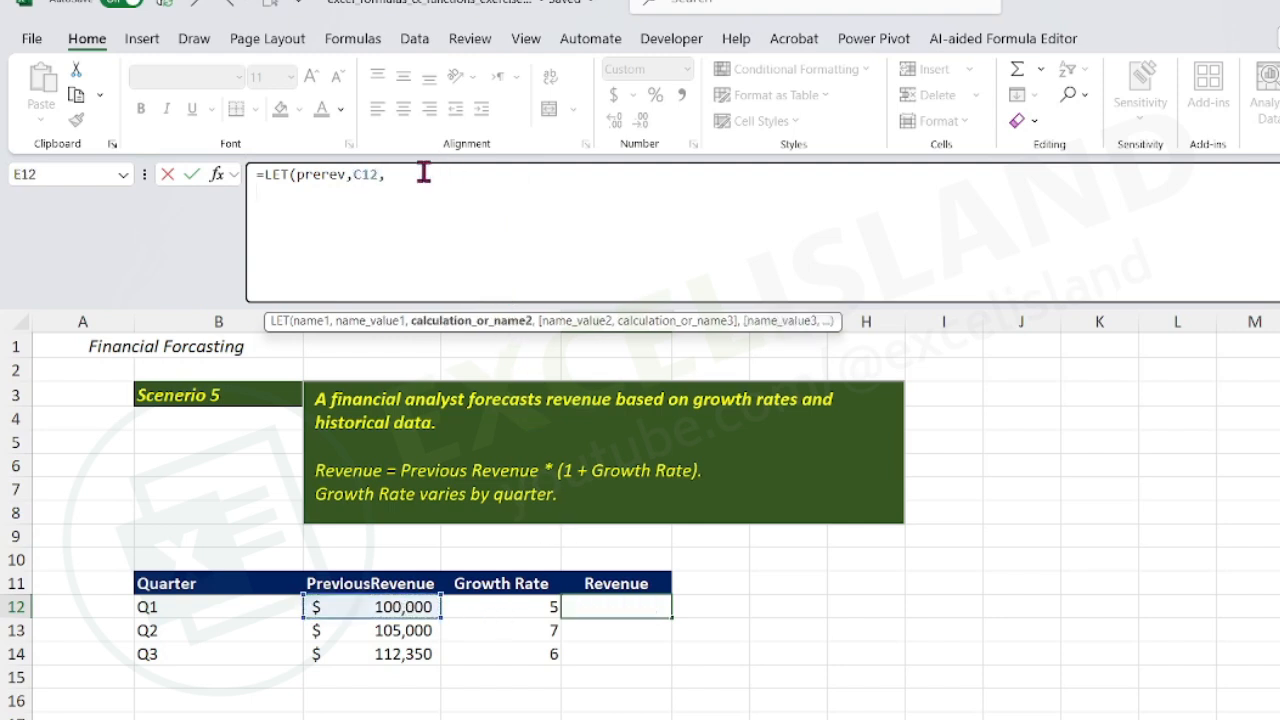
# - Define growthrate as D12 on a new line of the E12 formula
pyautogui.write(' gr')
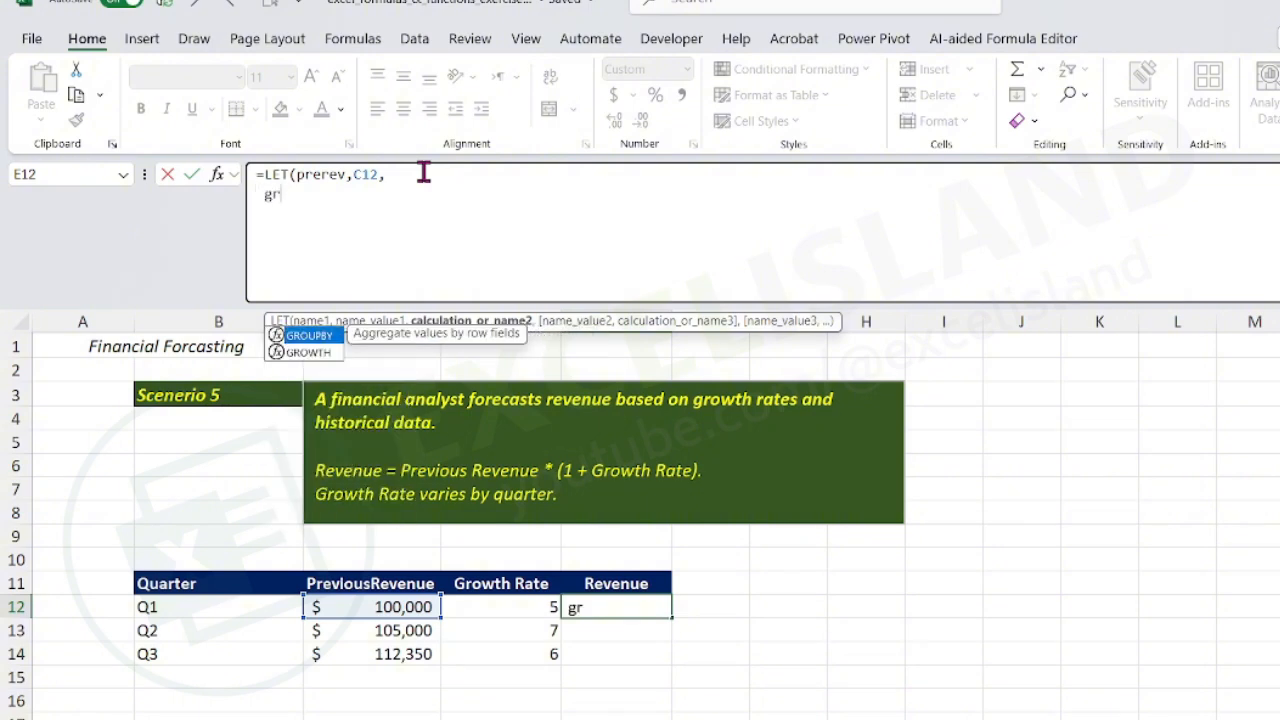
pyautogui.write('owthrate')
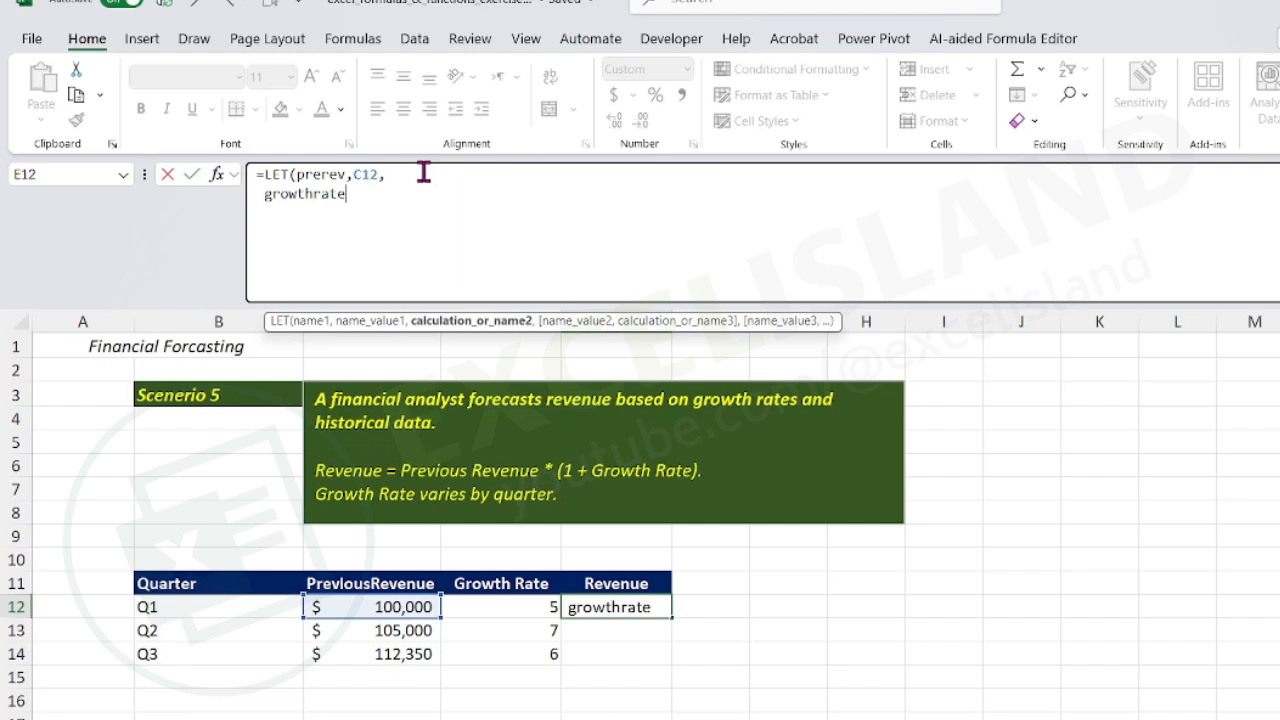
pyautogui.write(',')
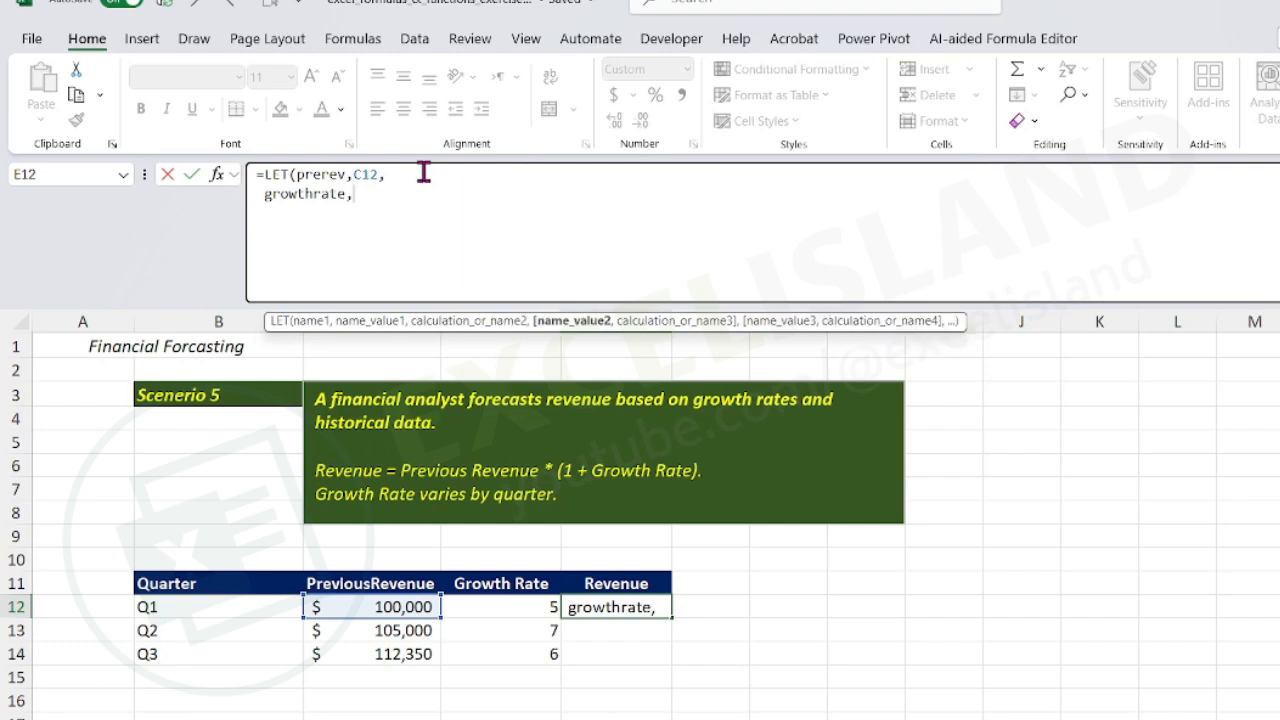
pyautogui.write('D12')
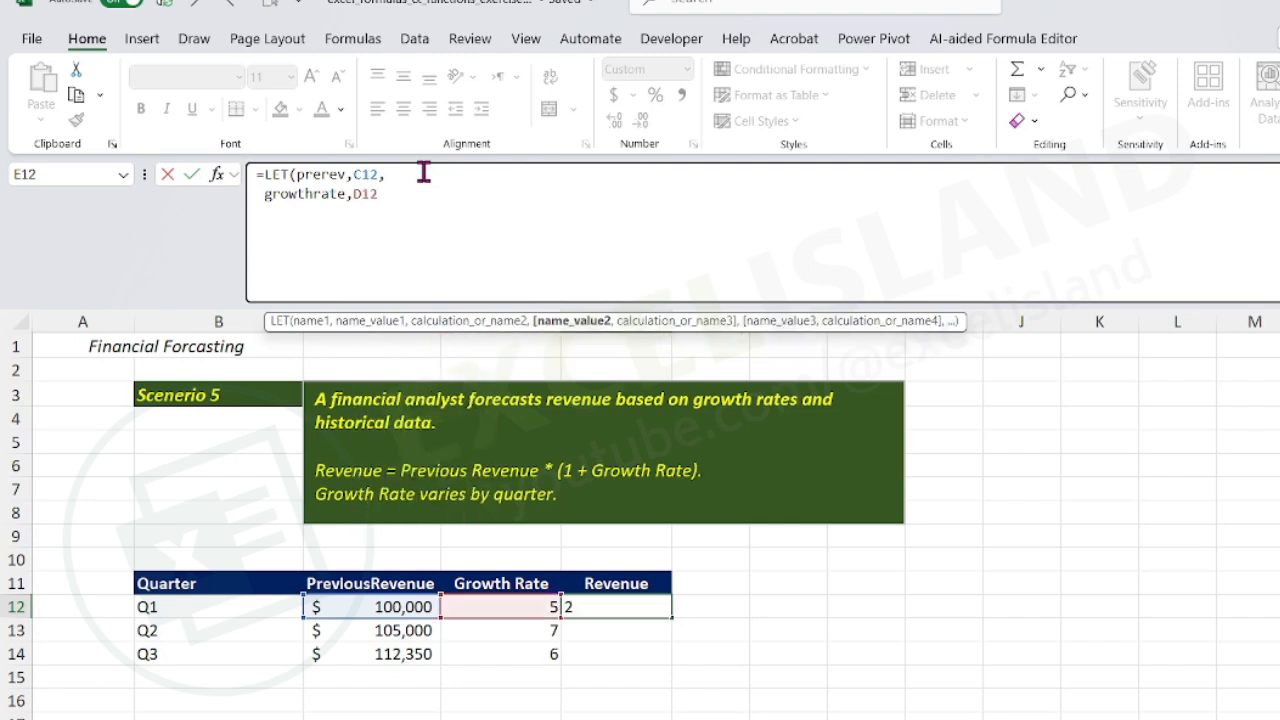
pyautogui.write(',')
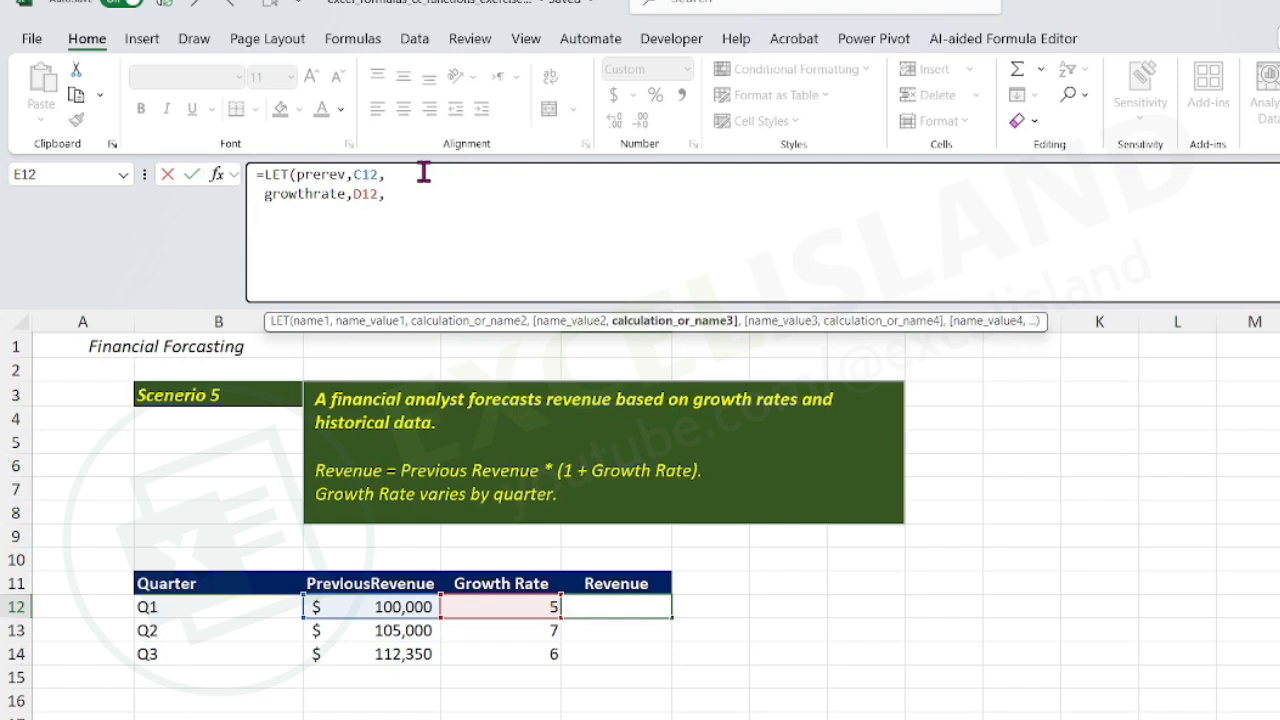
# - Define revenue on a new line of the E12 formula as prerev*(1+growthrate)
pyautogui.write('RE')
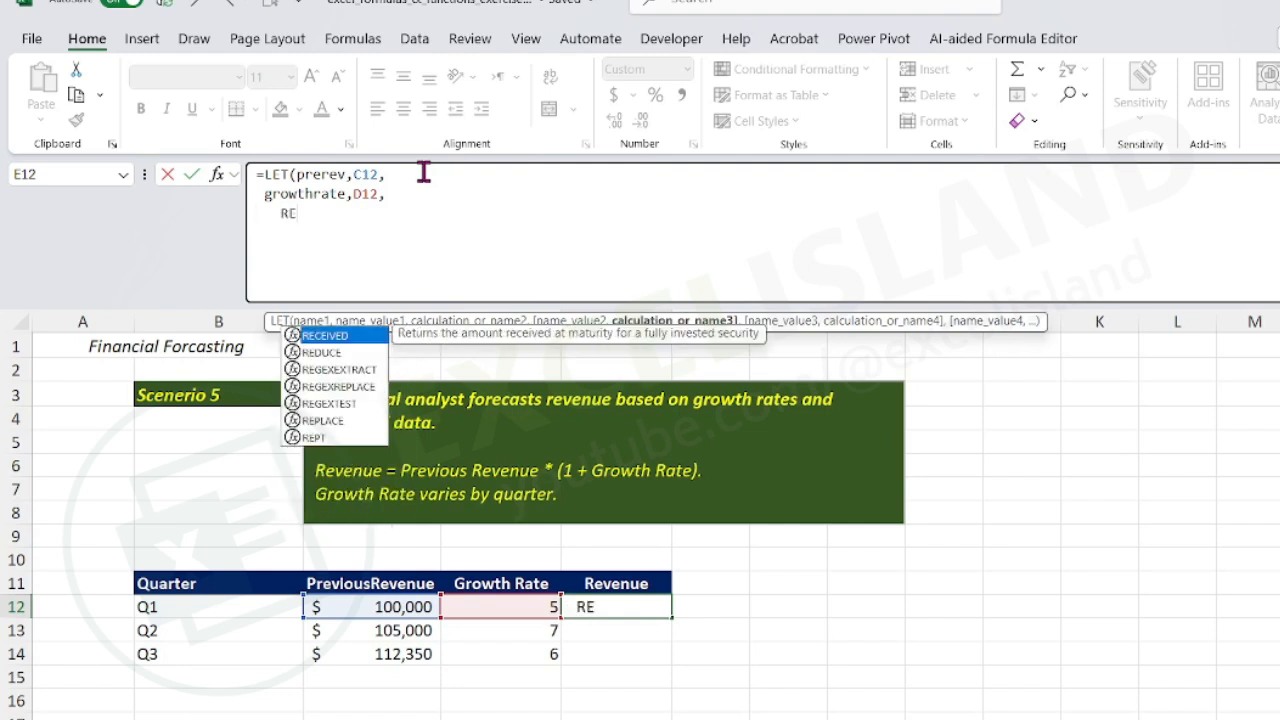
pyautogui.press('BackSpace')
pyautogui.press('BackSpace')
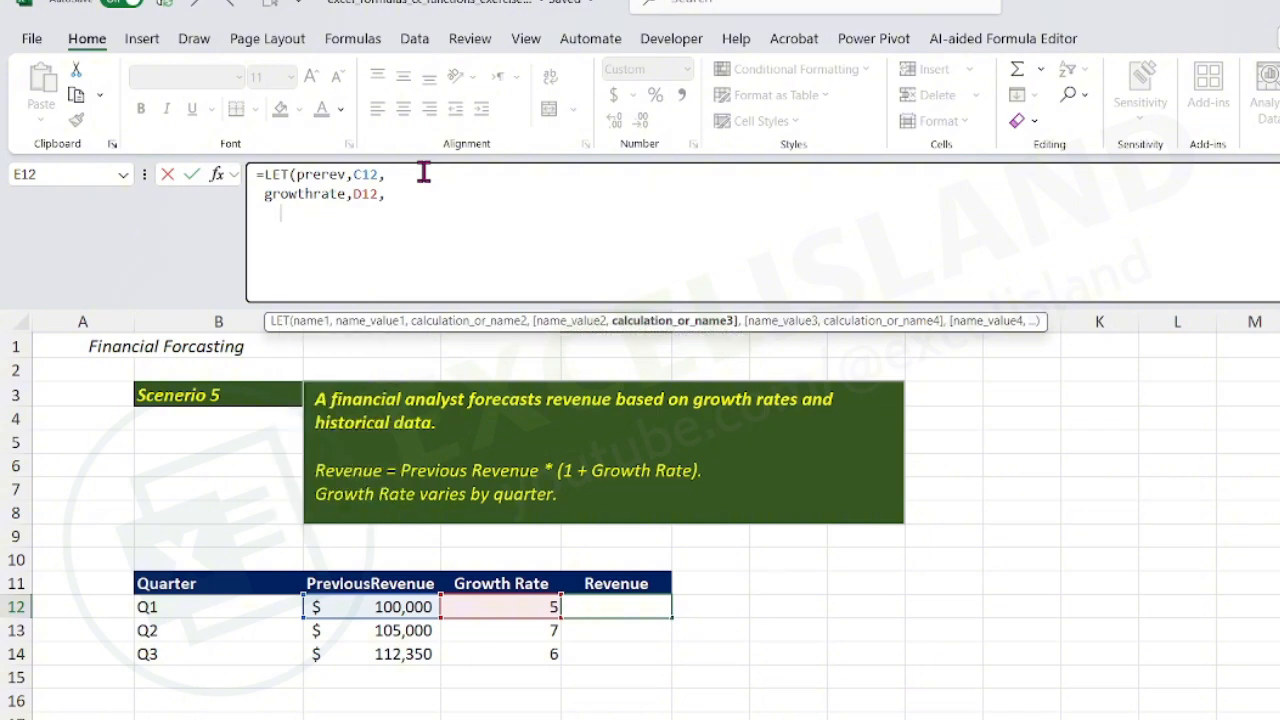
pyautogui.write('revenue')
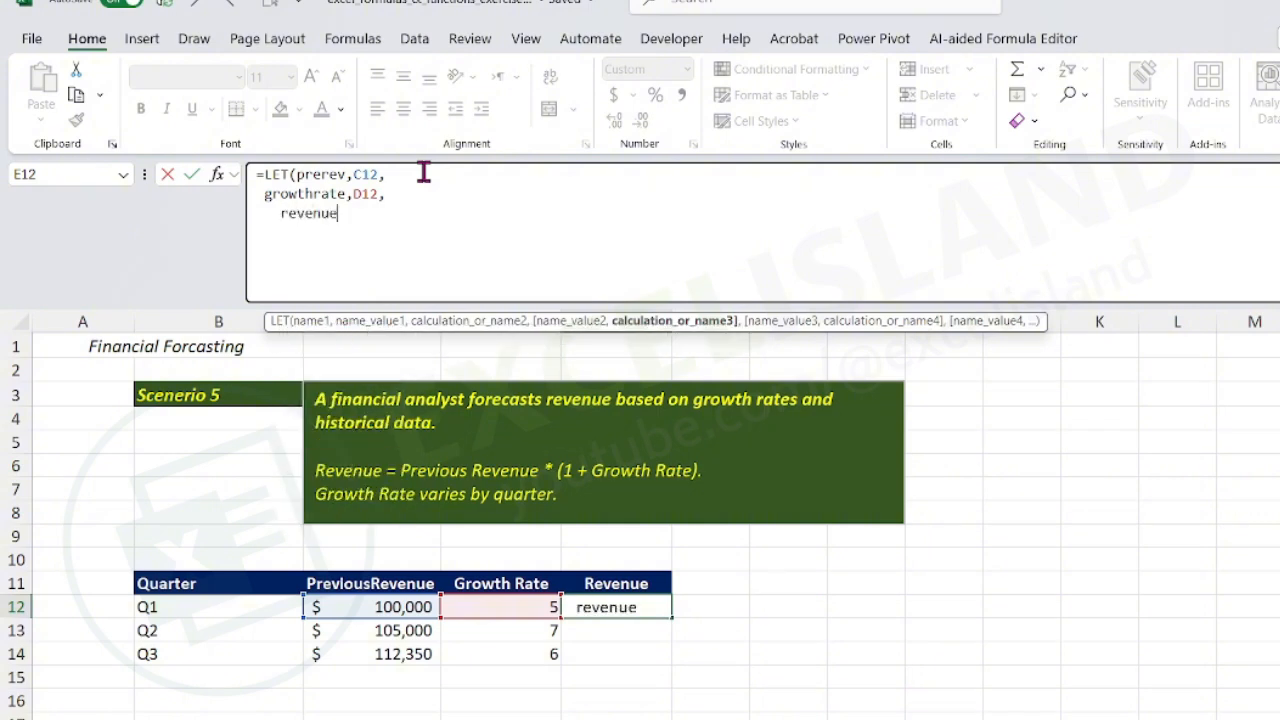
pyautogui.write(',')
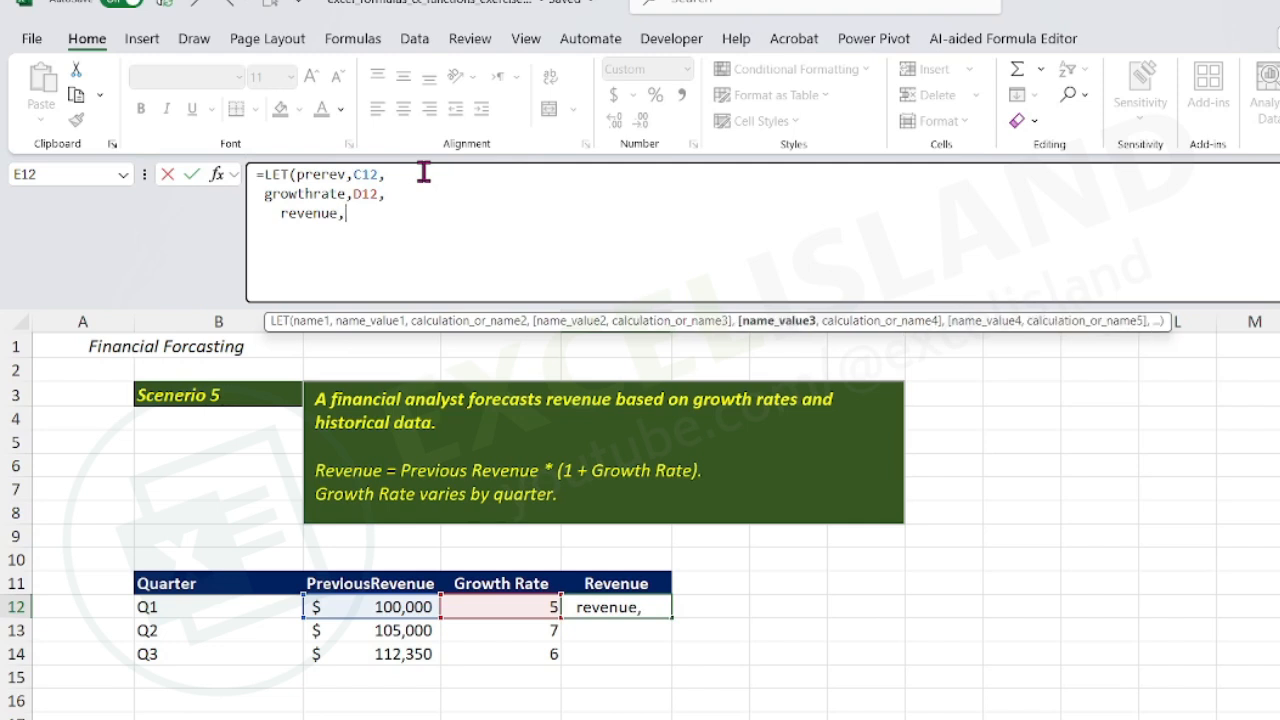
pyautogui.write('pre')
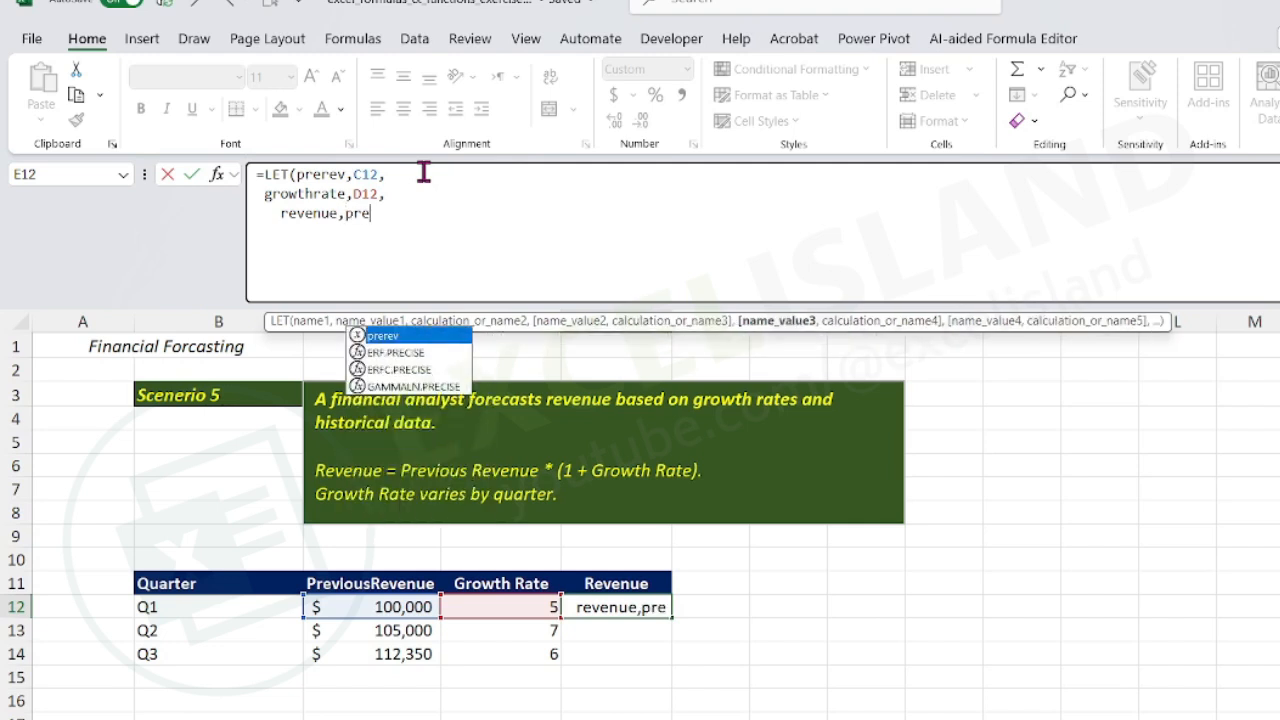
pyautogui.press('Tab')
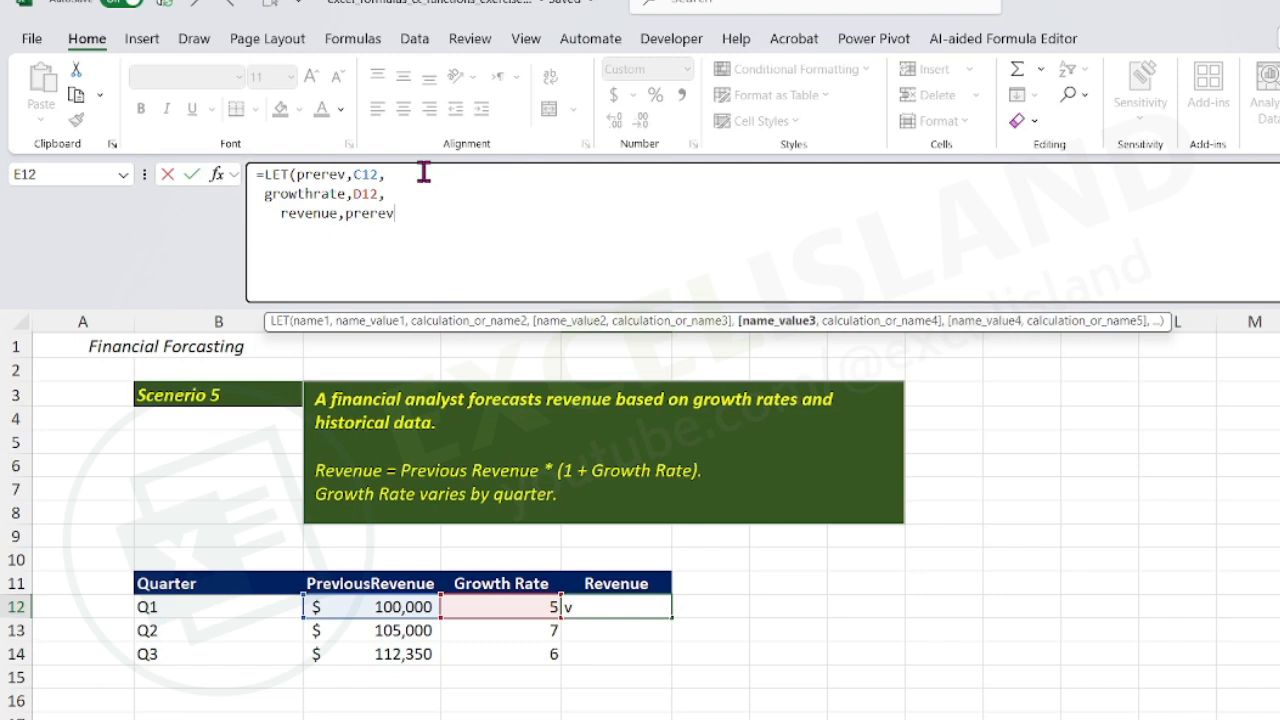
pyautogui.write('*(1+gr')
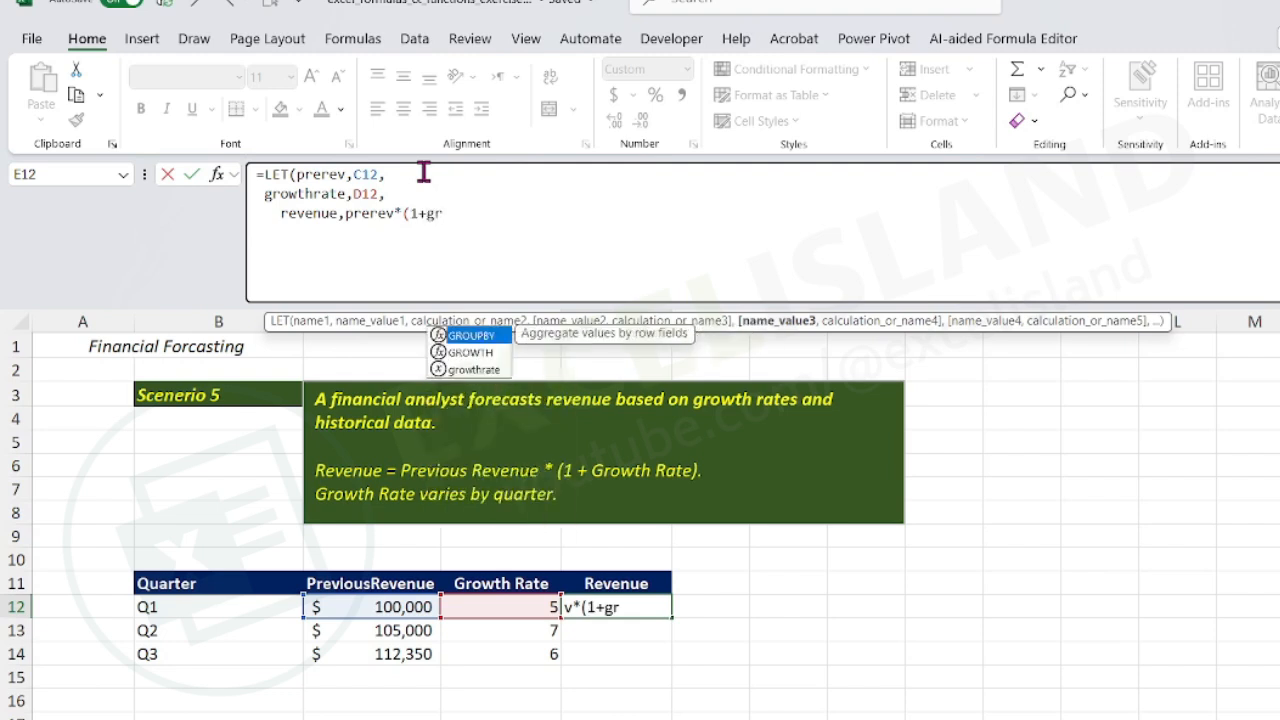
pyautogui.press('Down')
pyautogui.press('Down')
pyautogui.press('Tab')
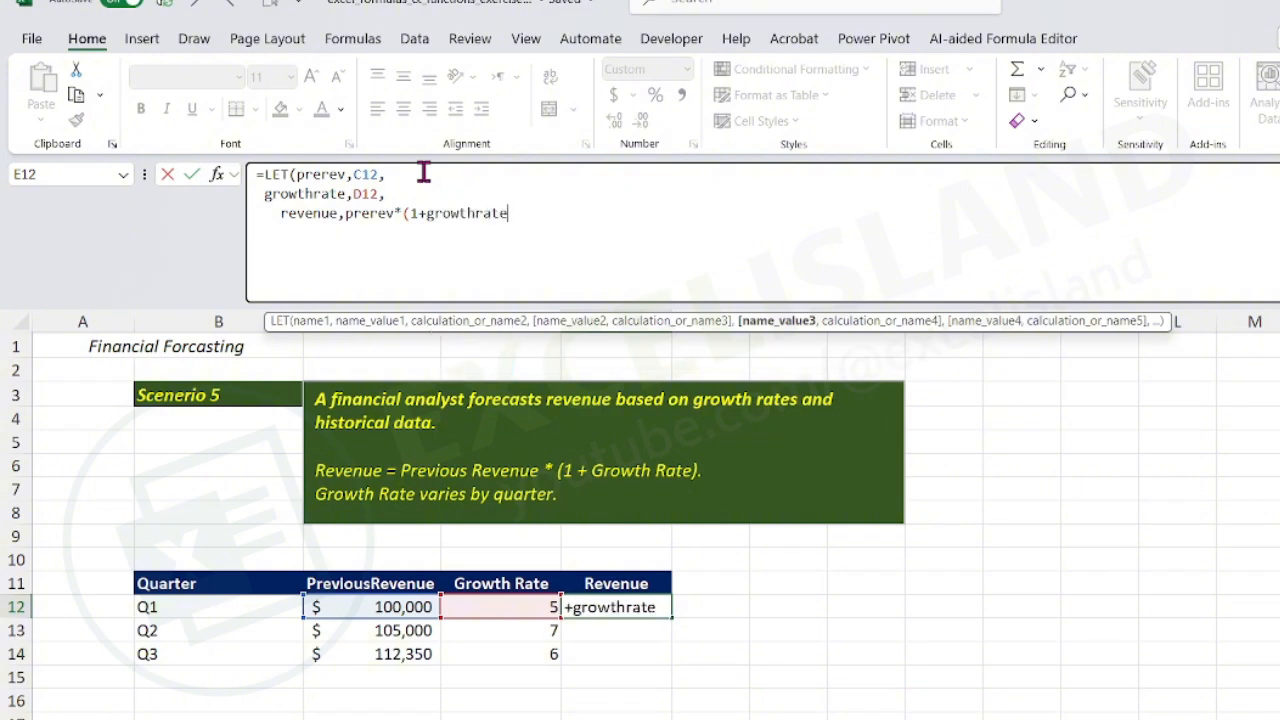
pyautogui.write('),')
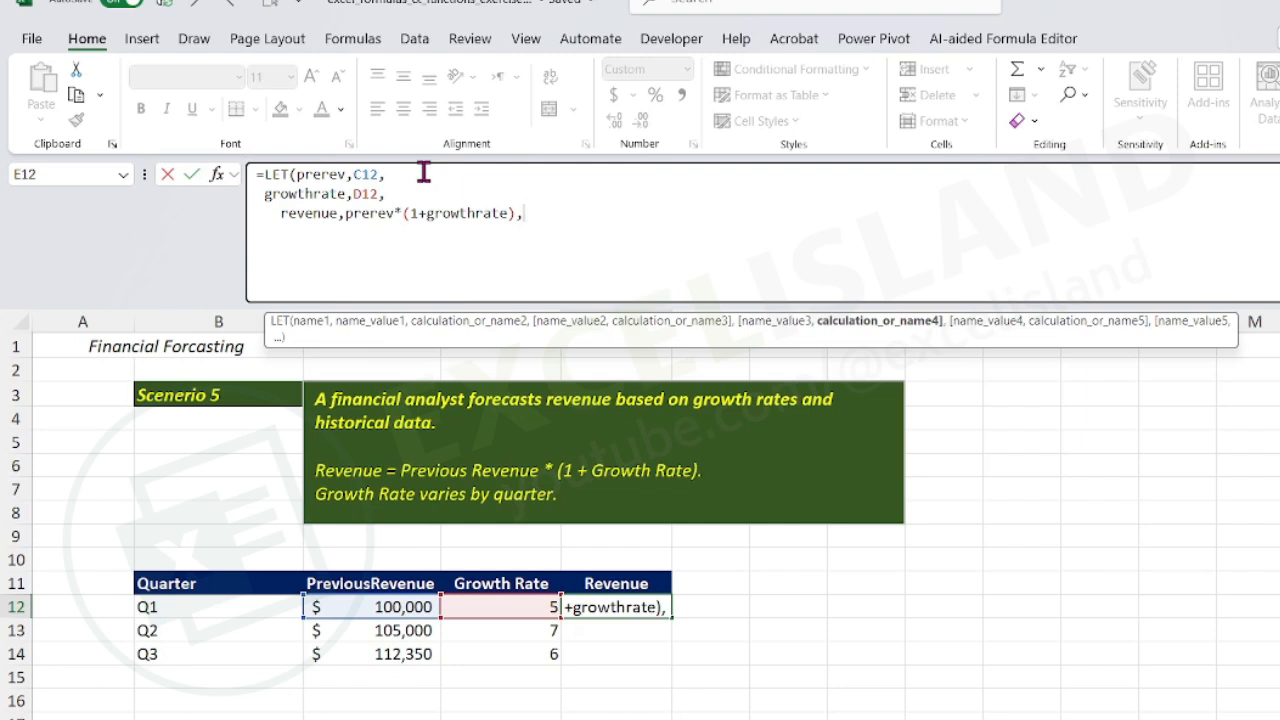
# - Complete the E12 formula by returning revenue on its own line, and enter it
pyautogui.hotkey('alt', 'Return')
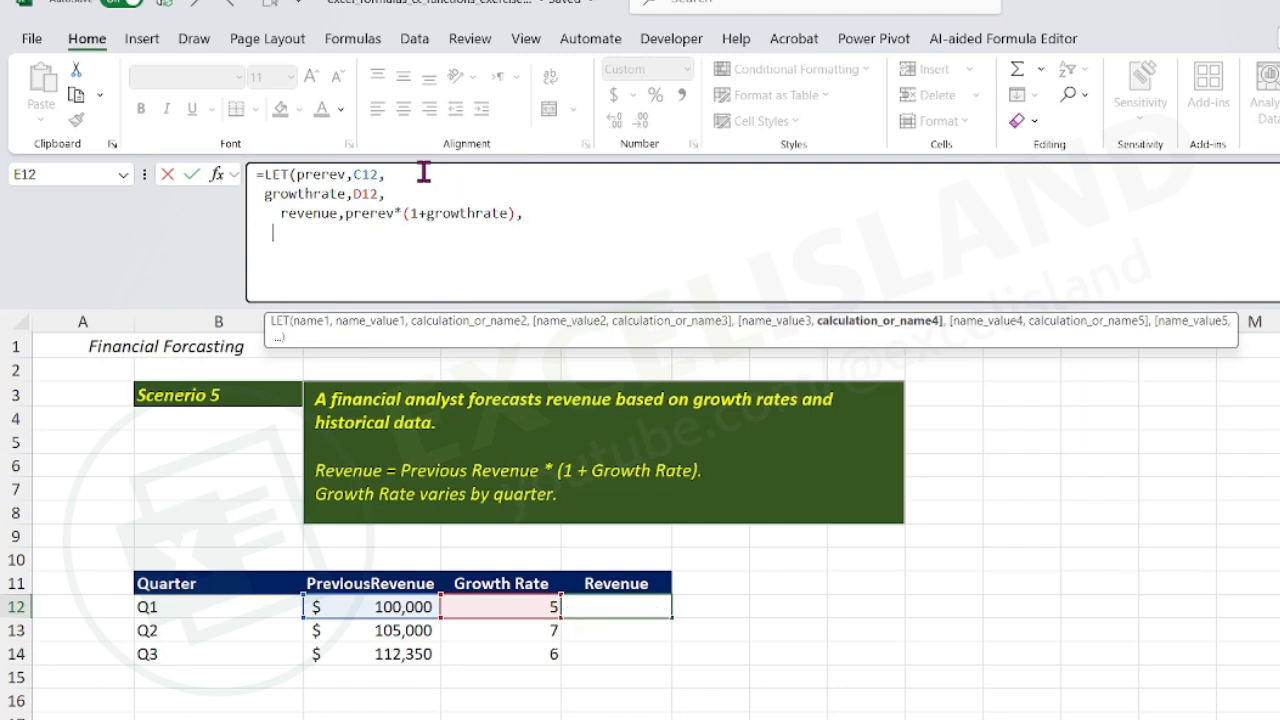
pyautogui.write('RE')
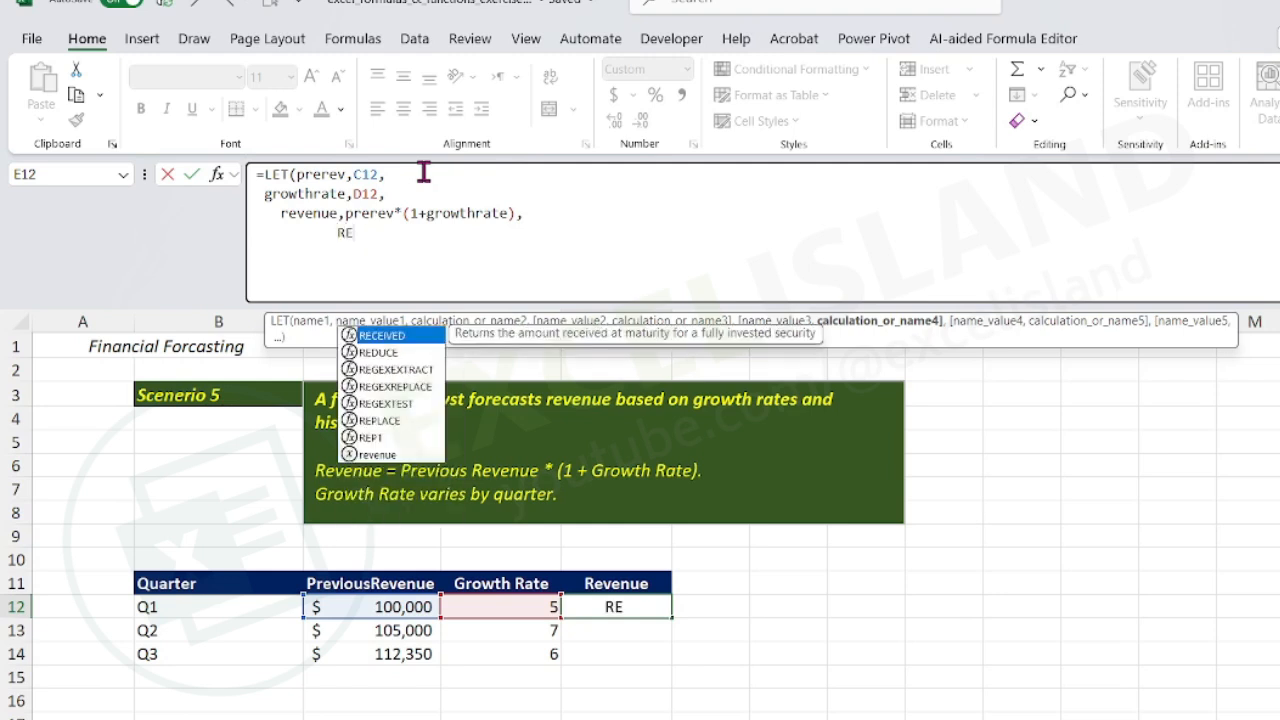
pyautogui.write('BE')
pyautogui.press('BackSpace')
pyautogui.press('BackSpace')
pyautogui.write('VE')
pyautogui.press('Tab')
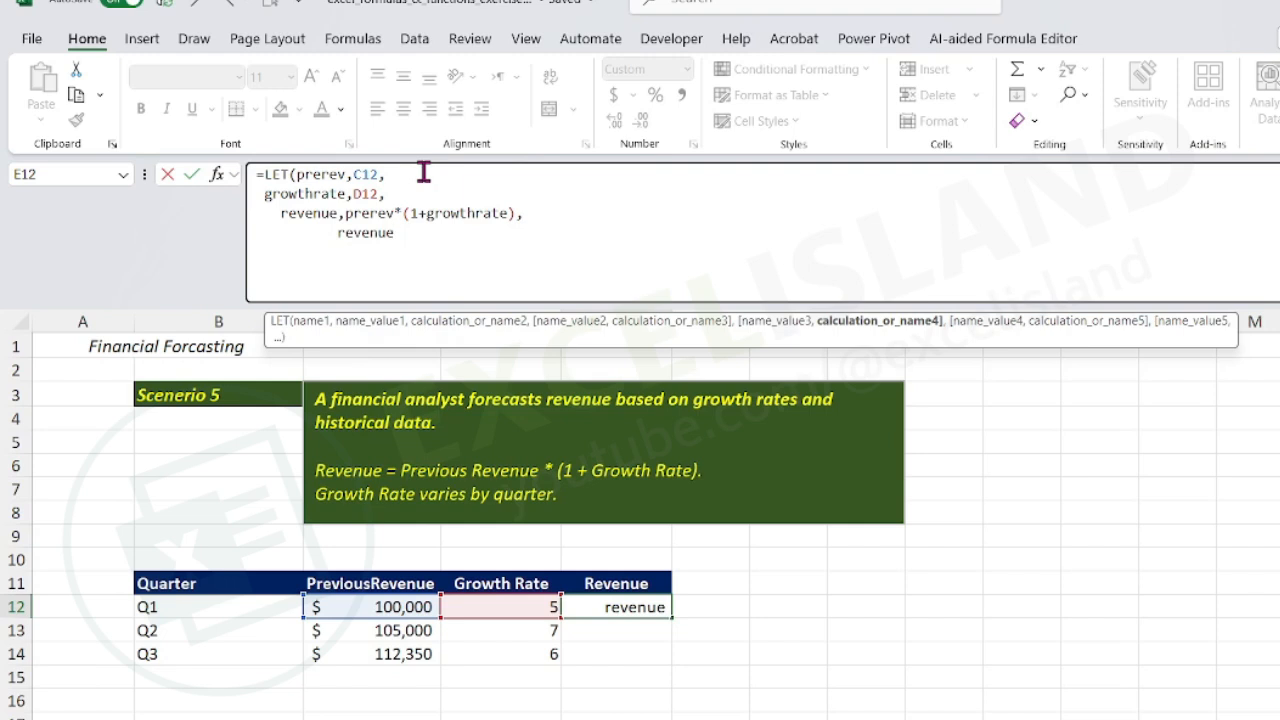
pyautogui.write(')')
pyautogui.press('Return')
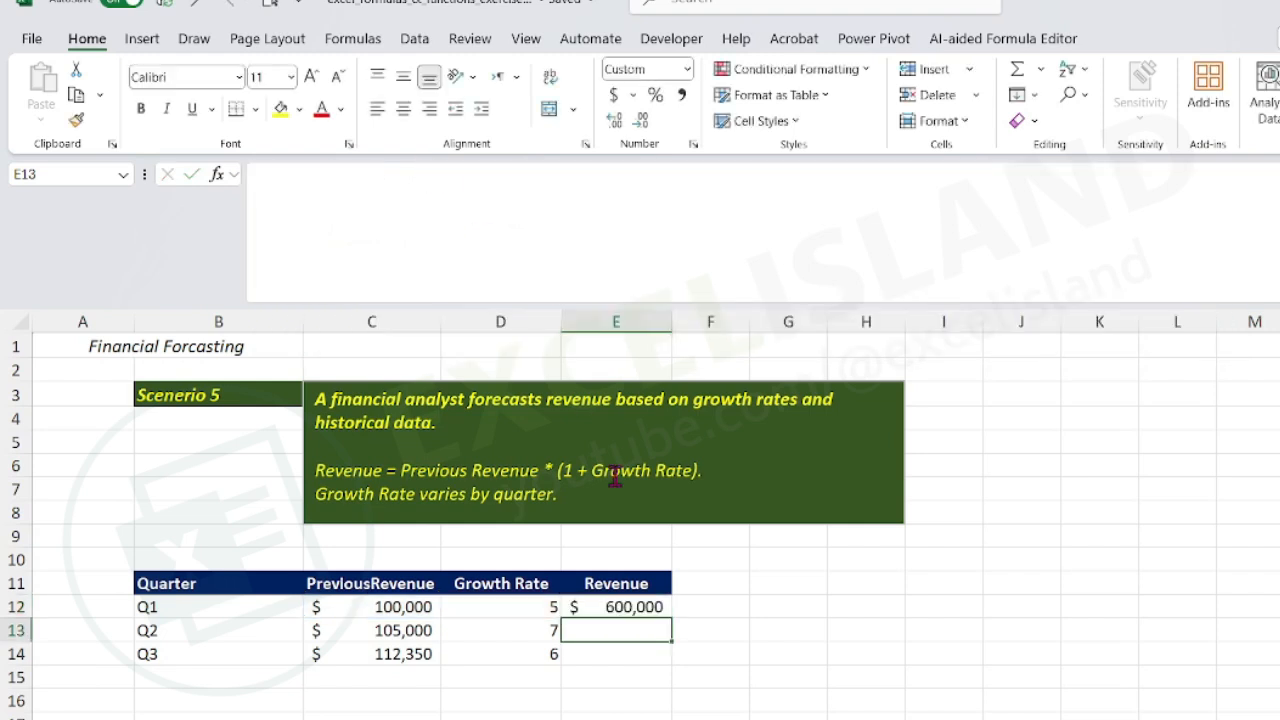
# - Fill the E12 revenue formula down to E14 for all quarters
pyautogui.click(616, 607)
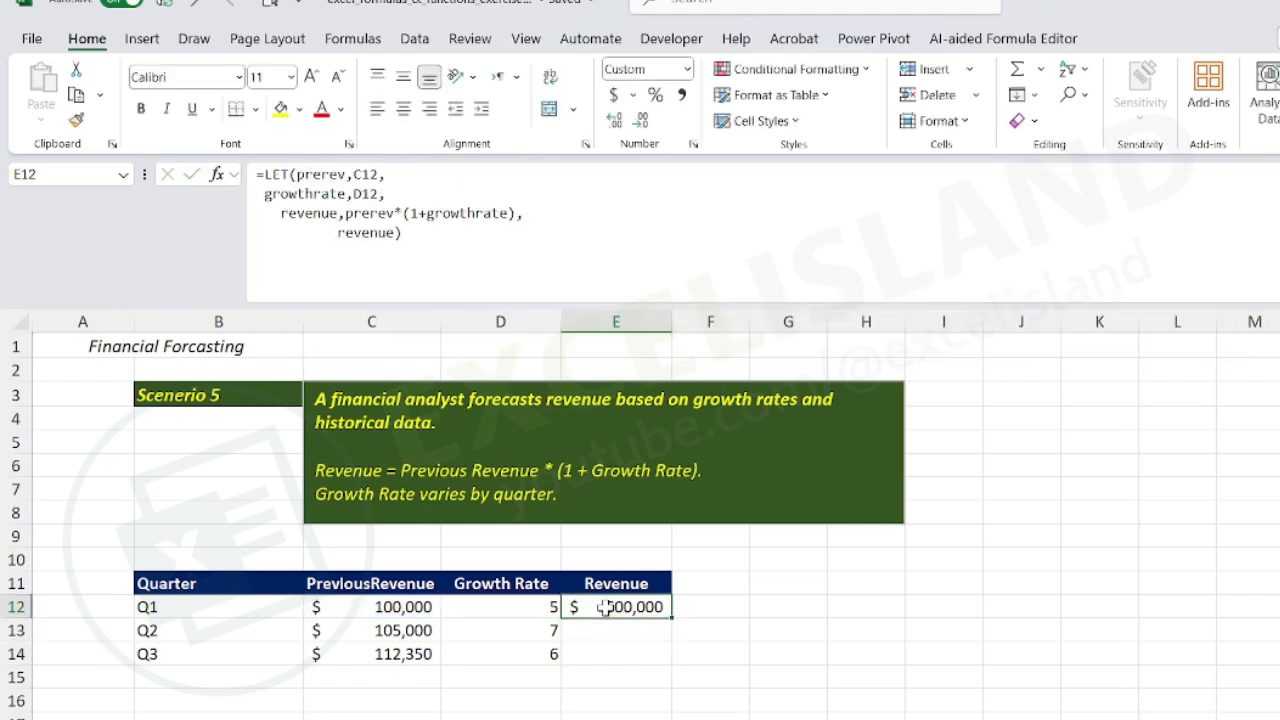
pyautogui.doubleClick(673, 618)
pyautogui.click(615, 606)
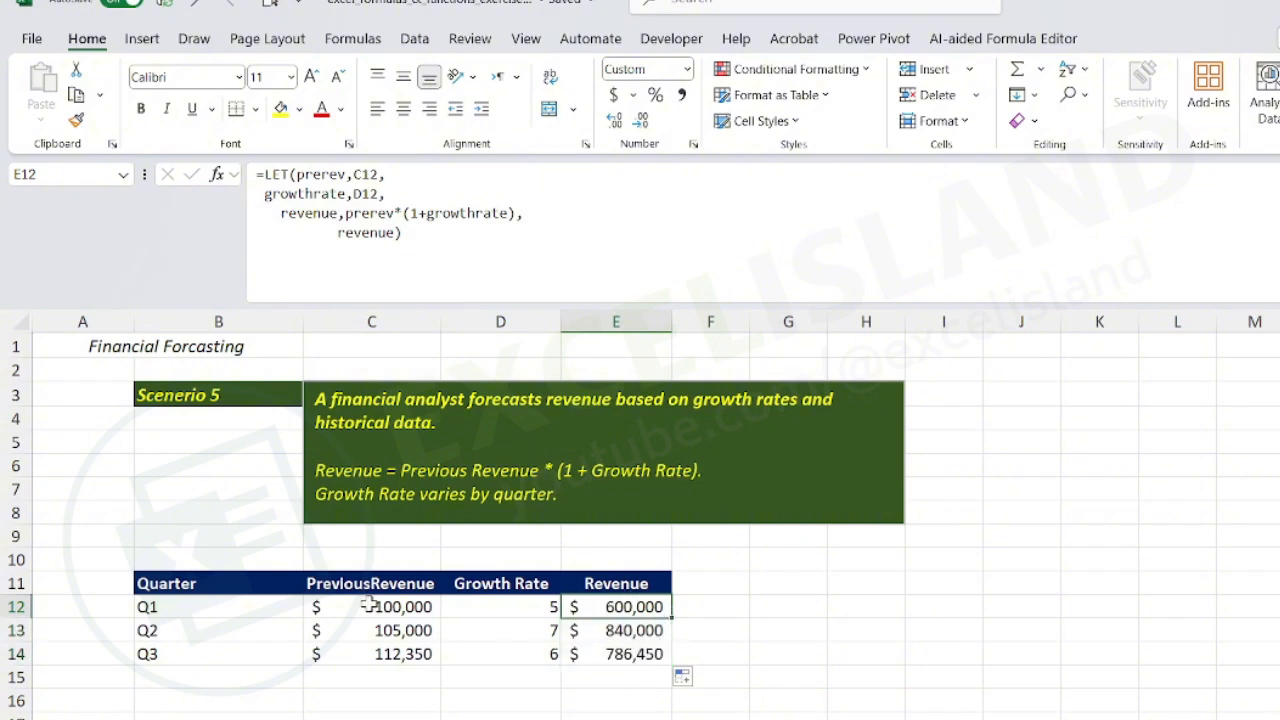
# - Check the Revenue cells E12 to E14 and their formulas against the PreviousRevenue and Growth Rate columns
pyautogui.moveTo(640, 608); pyautogui.dragTo(642, 652)
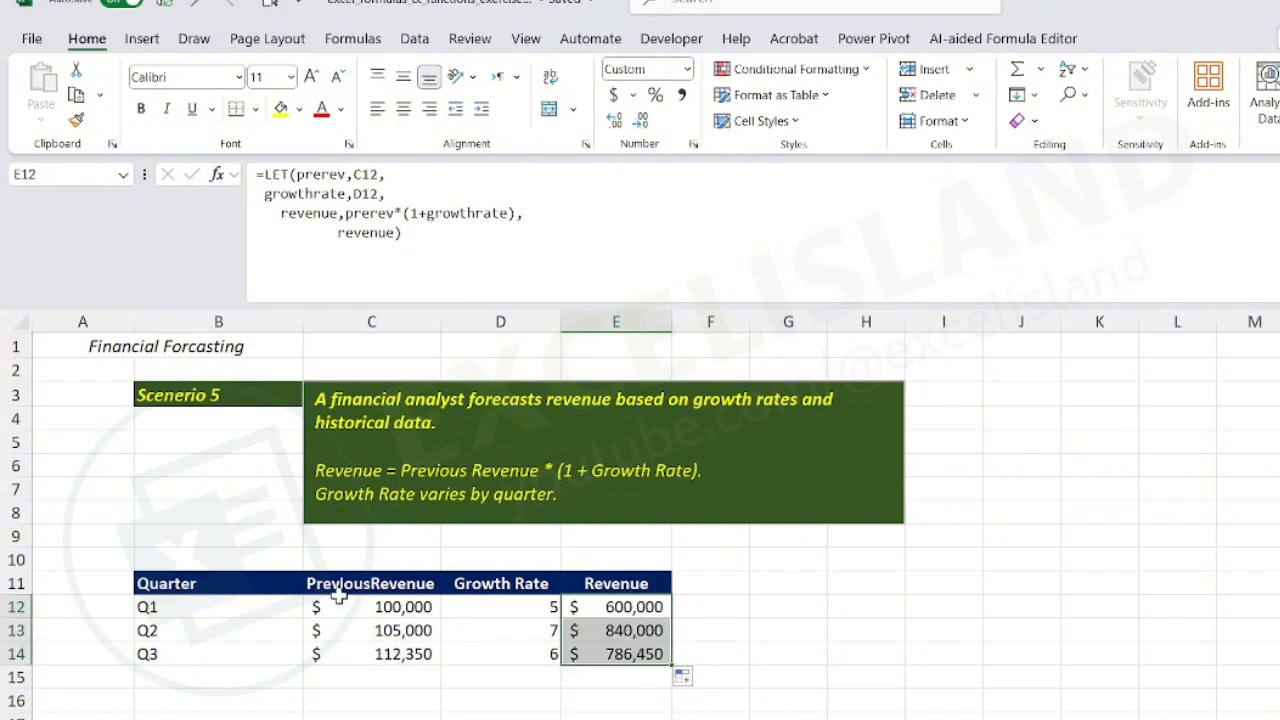
pyautogui.moveTo(340, 590); pyautogui.dragTo(550, 655)
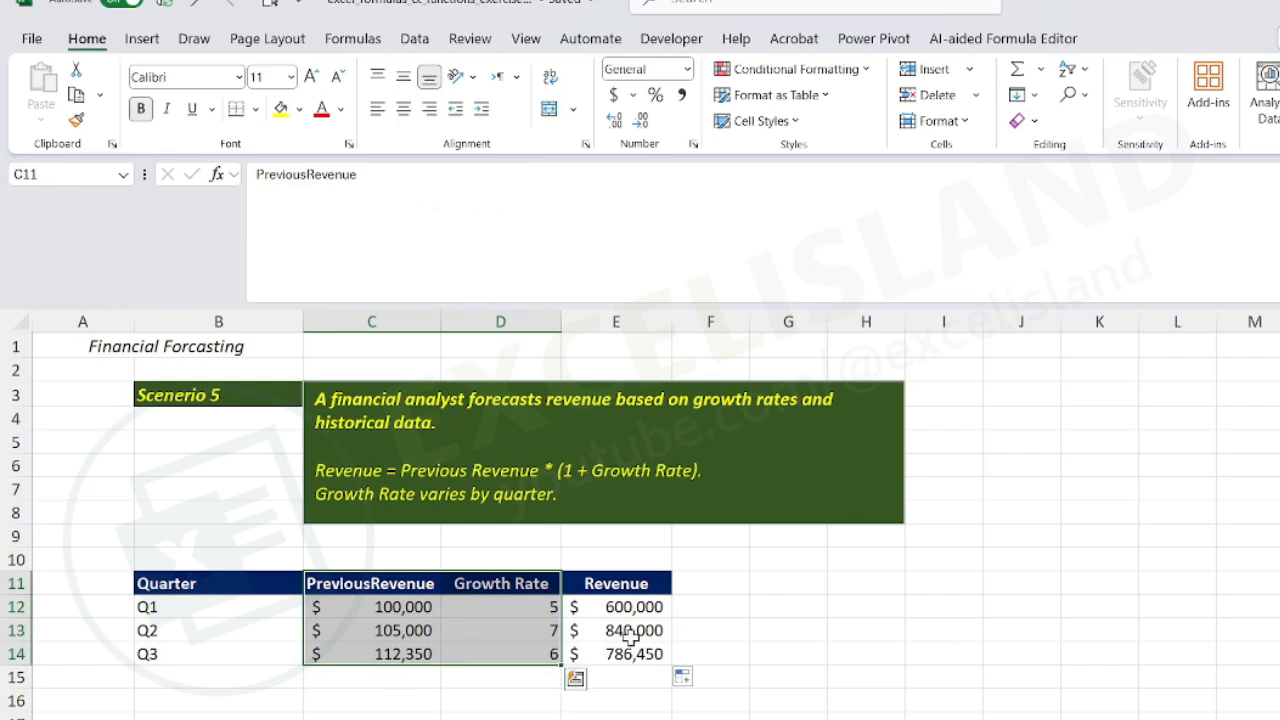
pyautogui.click(614, 608)
pyautogui.click(648, 630)
pyautogui.click(641, 656)
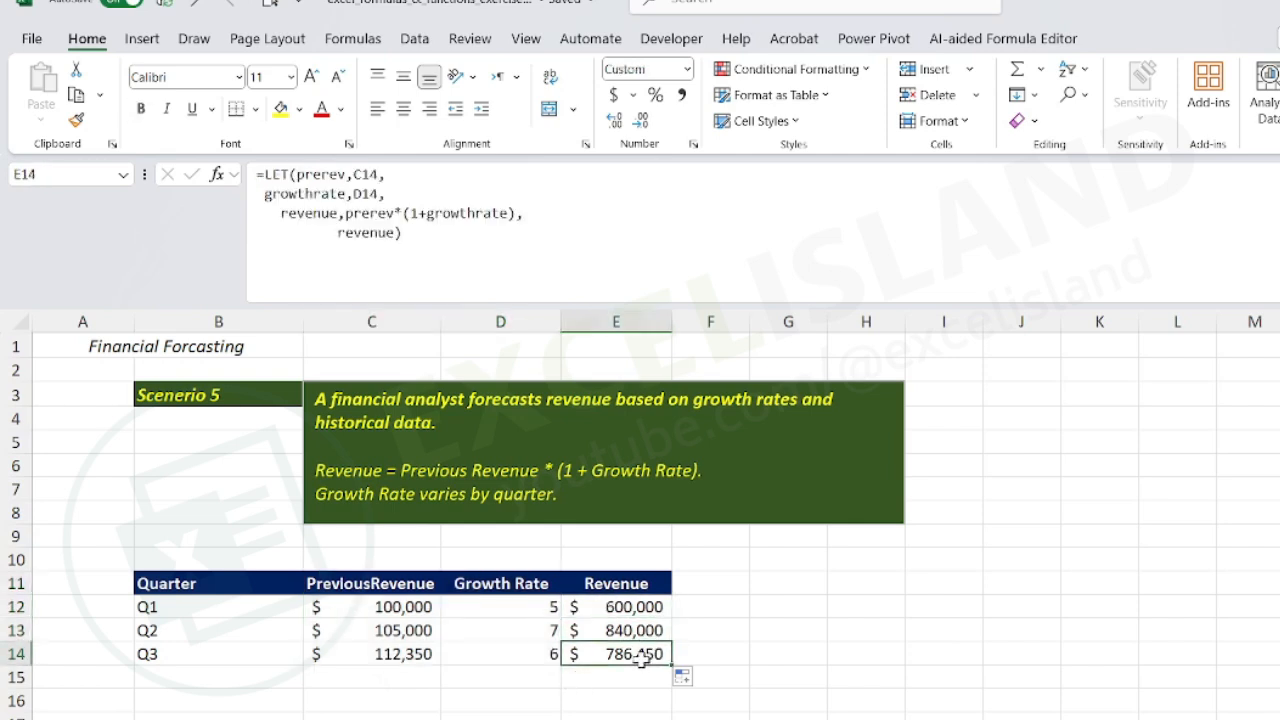